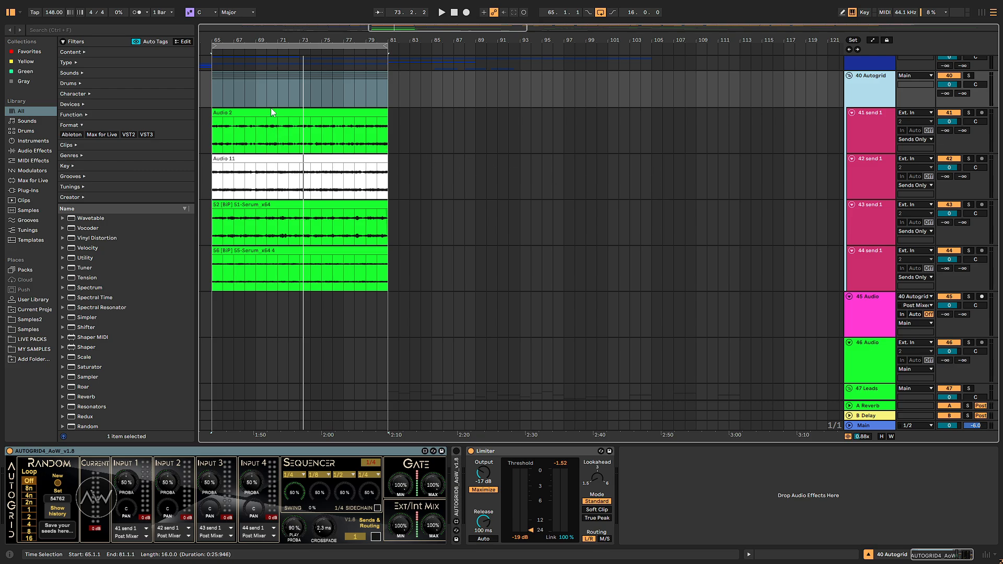
Inspect the first send track's audio clip and the Autogrid group's devices, and play back the arrangement.
{"action": "left_click", "coordinate": [332, 128]}
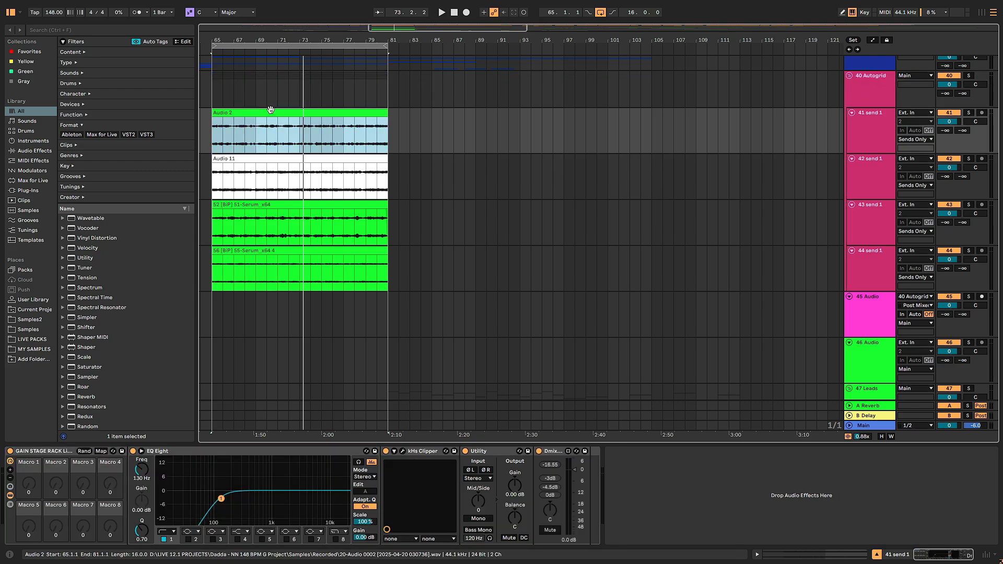
{"action": "left_click", "coordinate": [889, 97]}
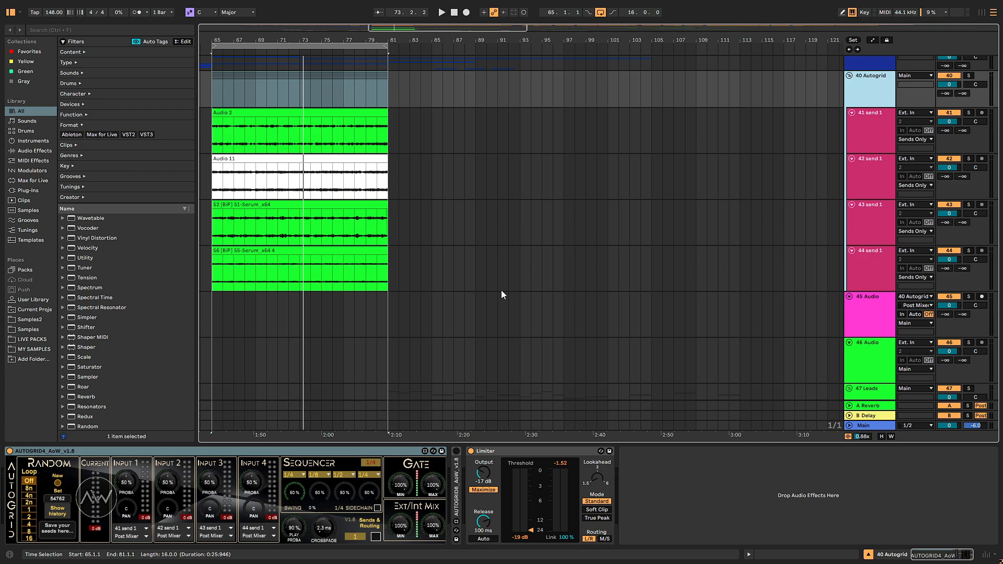
{"action": "key", "text": "space"}
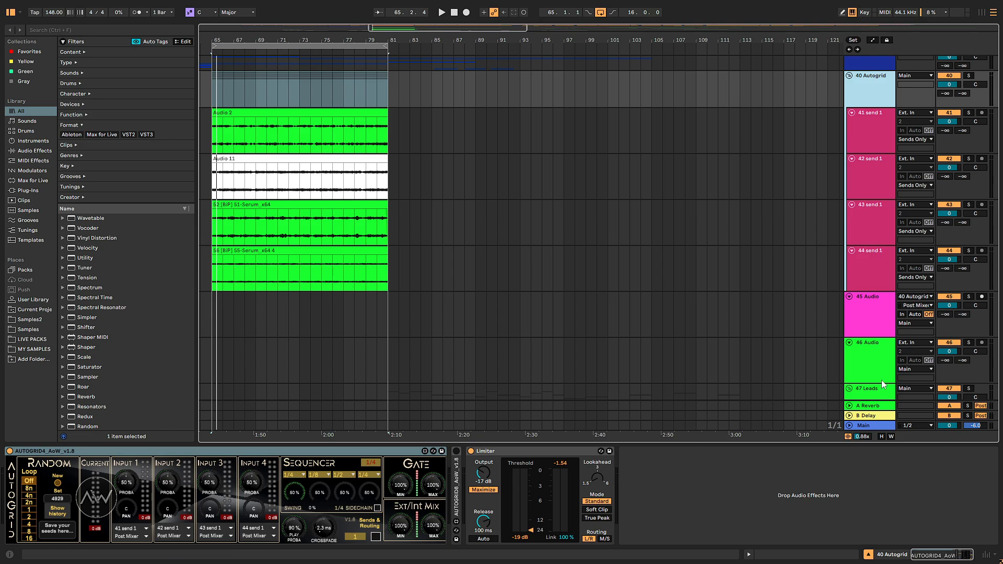
Review the four send tracks inside the group and return to the Autogrid group's device chain.
{"action": "left_click", "coordinate": [876, 132]}
{"action": "left_click", "coordinate": [861, 181]}
{"action": "left_click", "coordinate": [860, 238]}
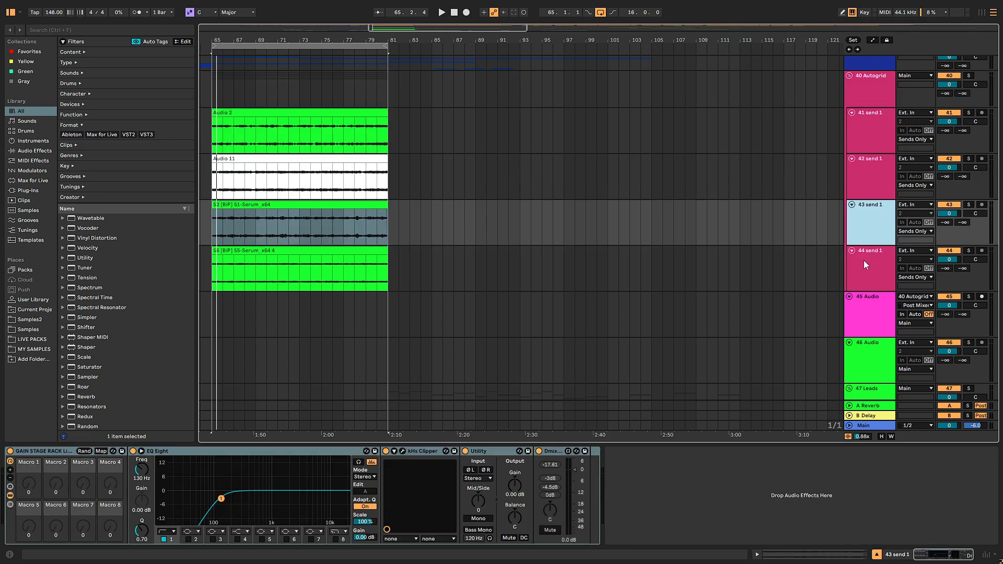
{"action": "left_click", "coordinate": [863, 260]}
{"action": "left_click", "coordinate": [322, 206]}
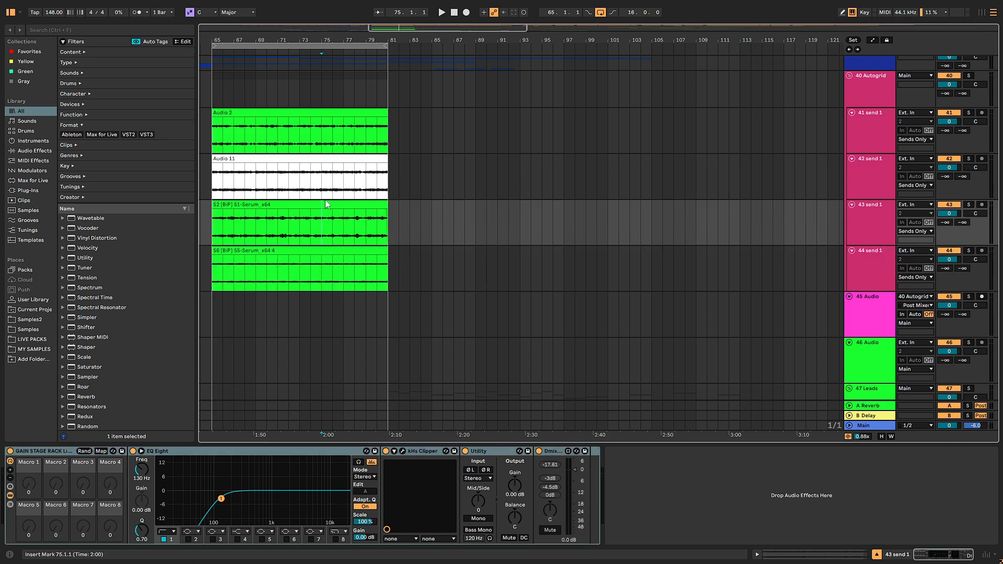
{"action": "left_click", "coordinate": [855, 122]}
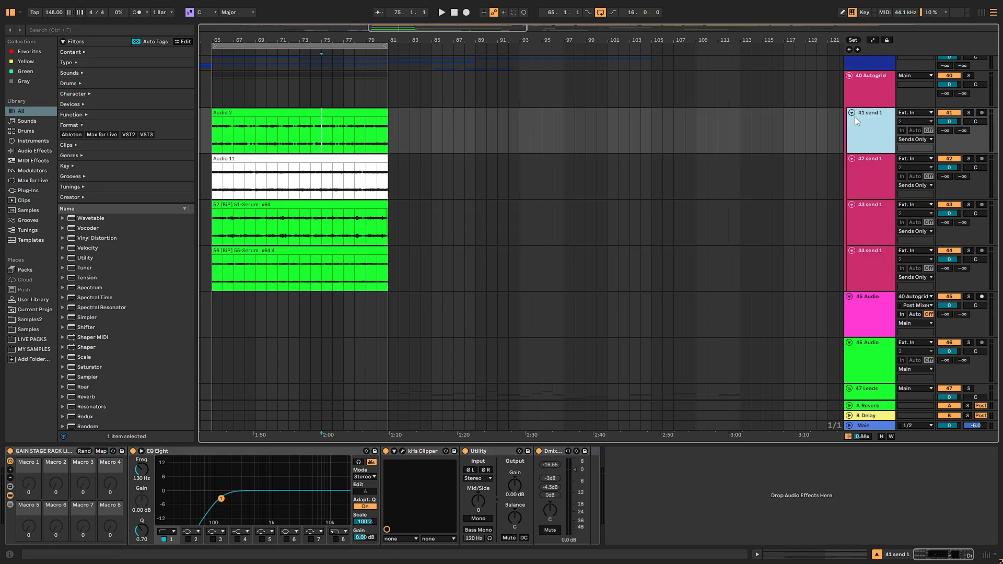
{"action": "left_click", "coordinate": [846, 96]}
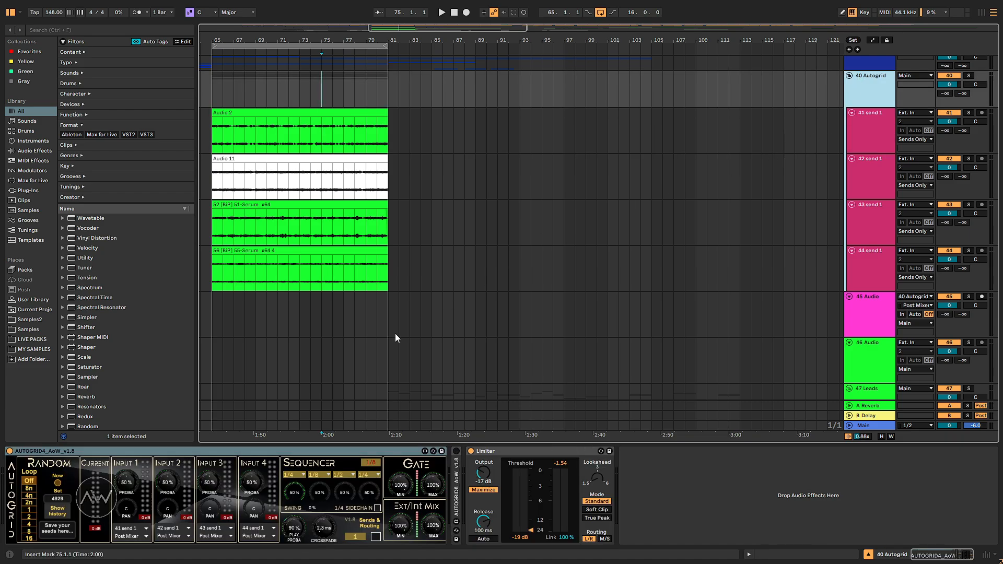
Set the four rate probability dials in the Autogrid Sequencer to 50%.
{"action": "left_click", "coordinate": [299, 503]}
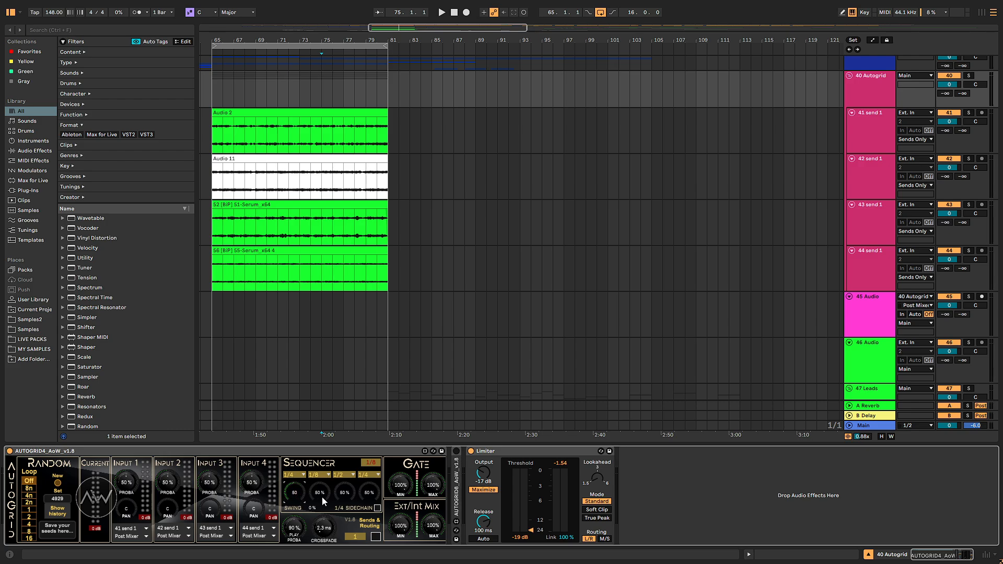
{"action": "left_click", "coordinate": [323, 500]}
{"action": "left_click", "coordinate": [347, 493]}
{"action": "type", "text": "50"}
{"action": "left_click", "coordinate": [371, 492]}
Start playback and lower the Autogrid Sequencer's Play Proba value while listening.
{"action": "key", "text": "space"}
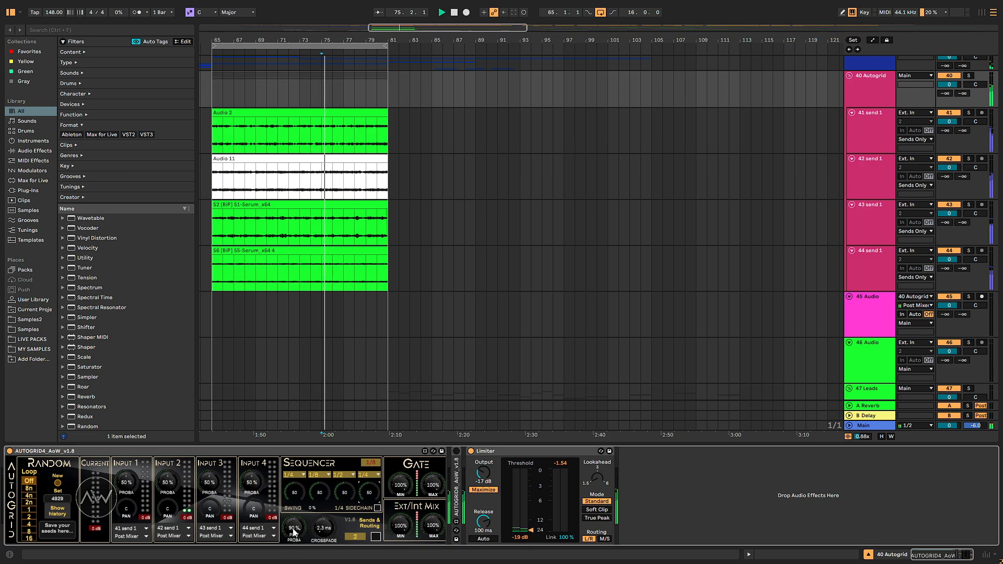
{"action": "left_click_drag", "start_coordinate": [294, 530], "coordinate": [294, 553]}
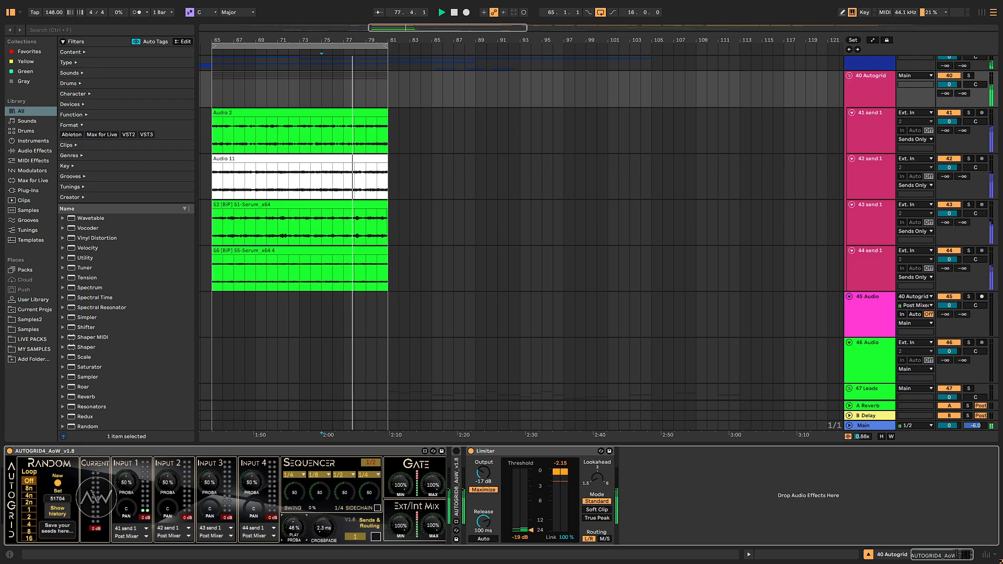
{"action": "left_click_drag", "start_coordinate": [294, 530], "coordinate": [293, 545]}
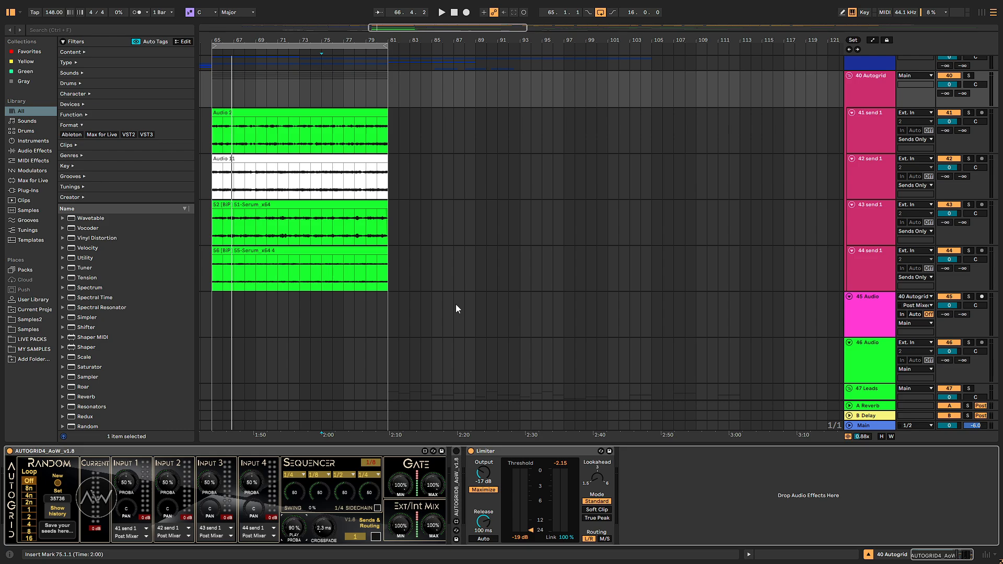
{"action": "left_click", "coordinate": [867, 277]}
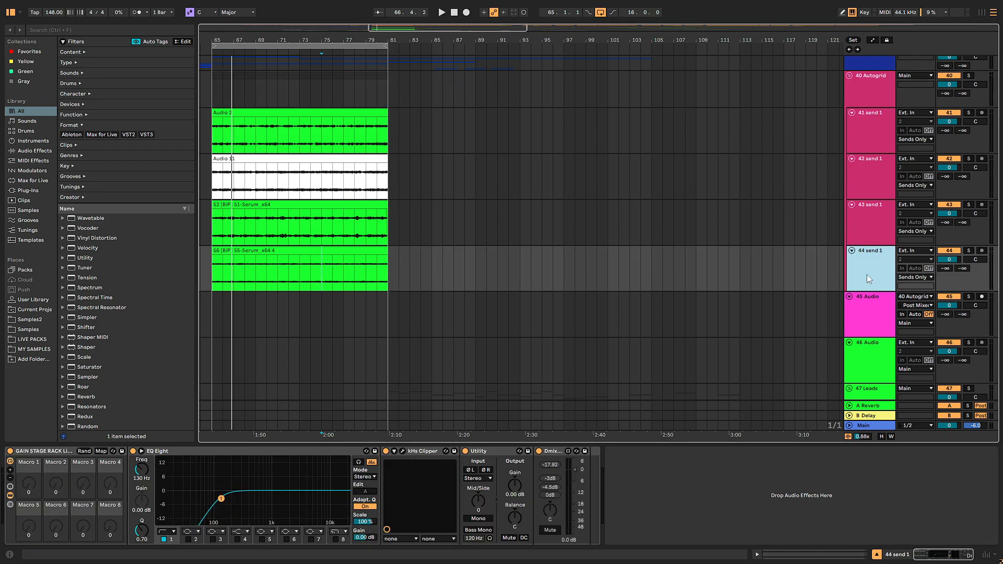
{"action": "right_click", "coordinate": [866, 277]}
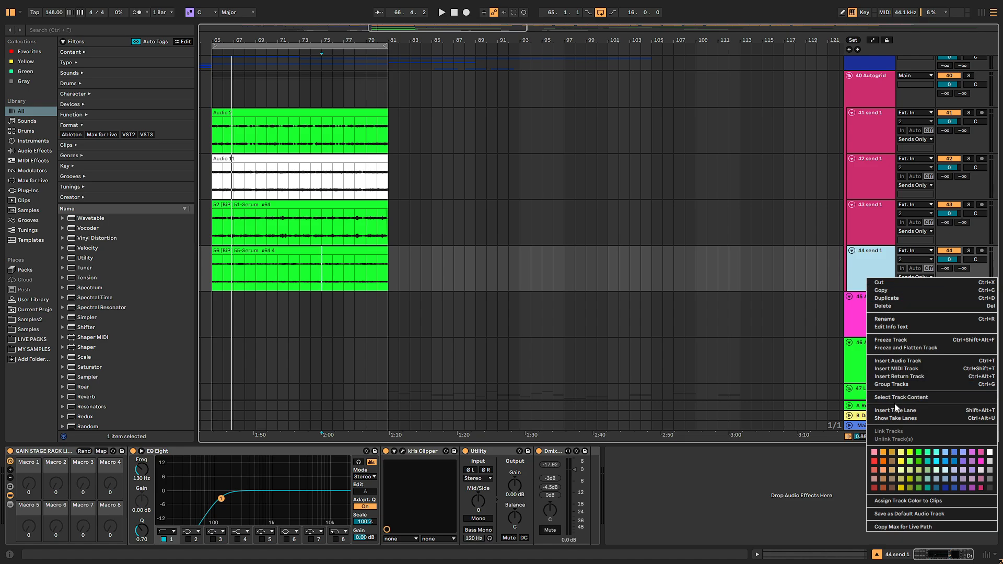
{"action": "key", "text": "Escape"}
Insert a new MIDI track below the Autogrid group and load the Serum 2 instrument onto it.
{"action": "right_click", "coordinate": [870, 92]}
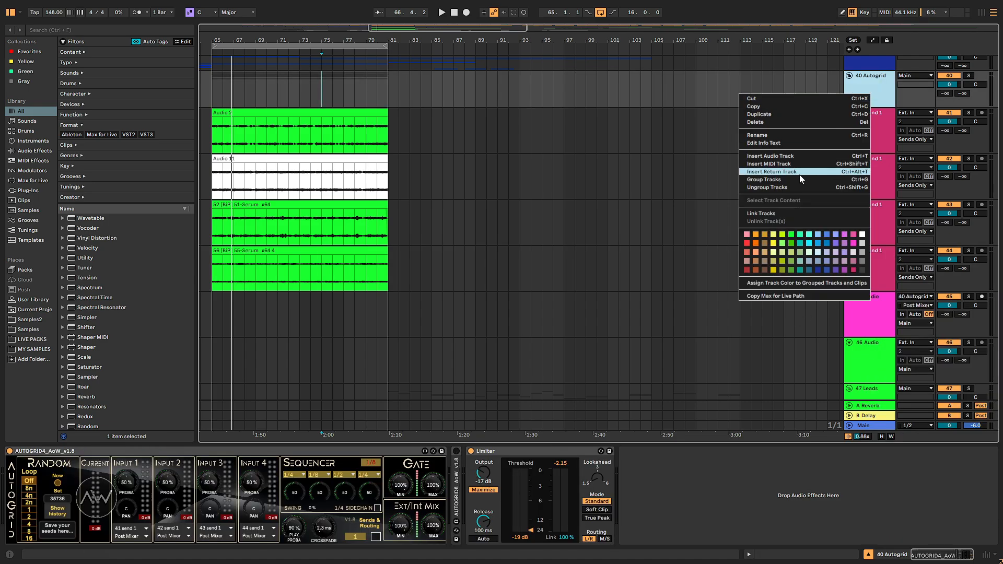
{"action": "key", "text": "Escape"}
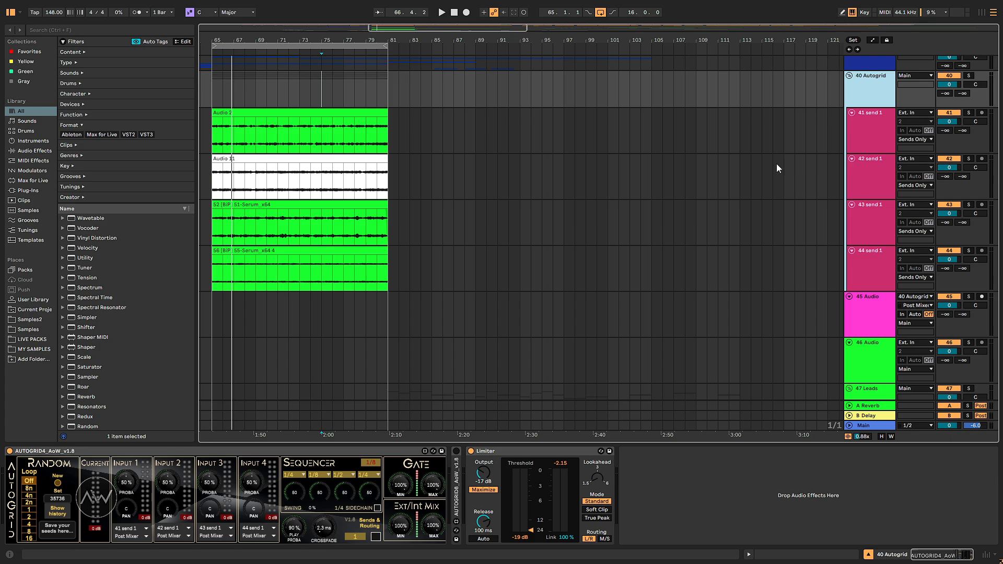
{"action": "key", "text": "ctrl+shift+t"}
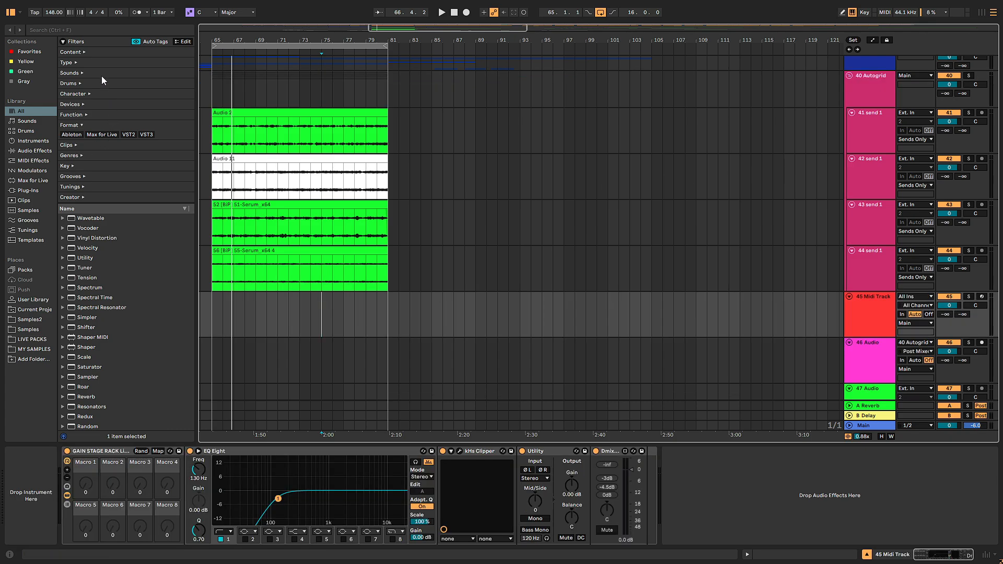
{"action": "left_click", "coordinate": [76, 32]}
{"action": "type", "text": "serum 2"}
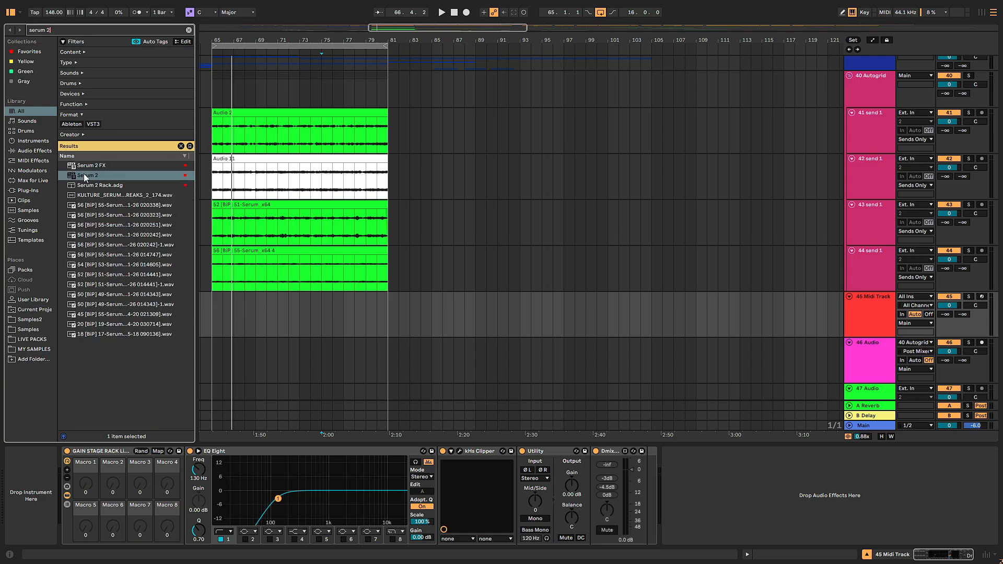
{"action": "left_click_drag", "start_coordinate": [84, 174], "coordinate": [235, 306]}
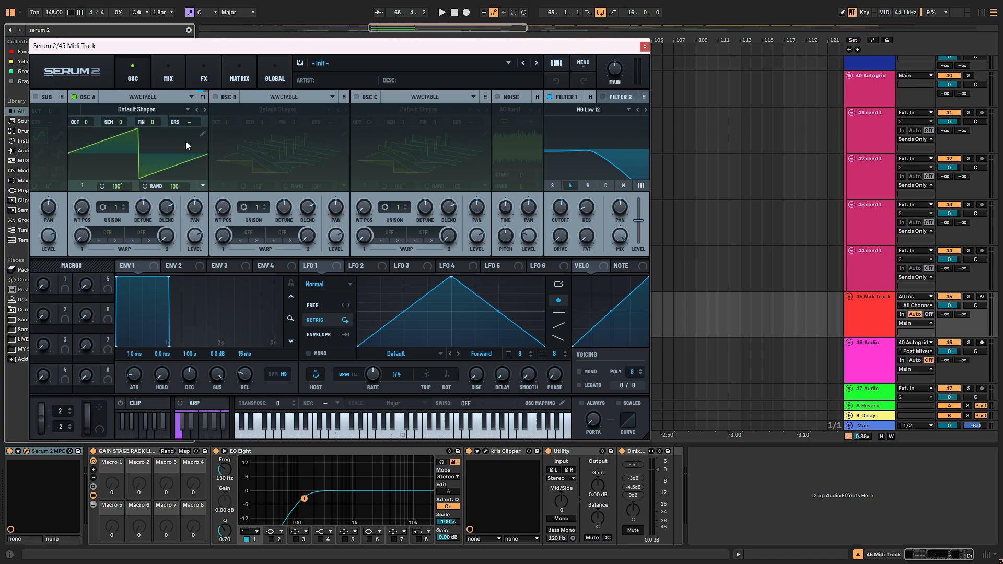
Change Serum 2's Filter 1 type to Band 24 from the Normal filters.
{"action": "left_click", "coordinate": [585, 109]}
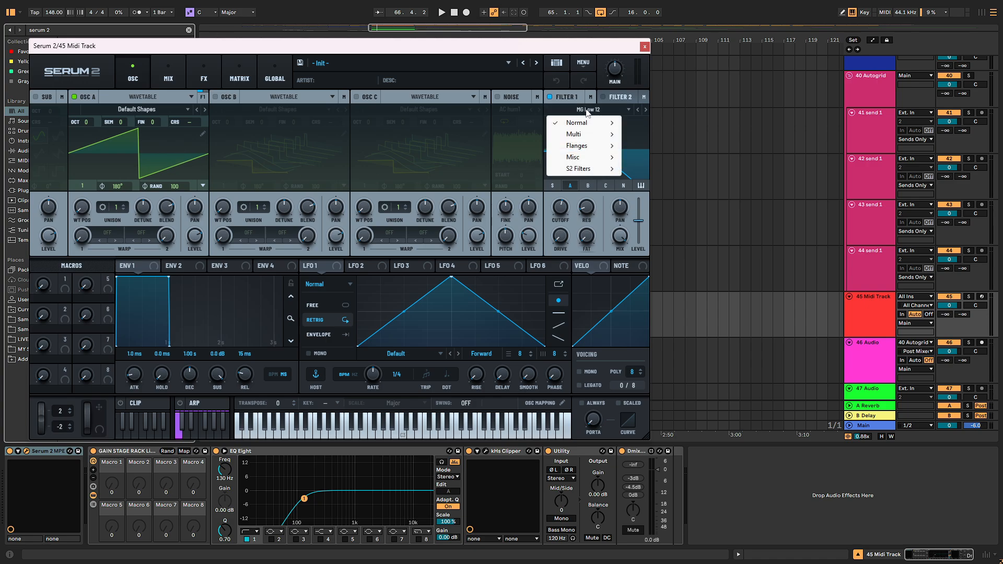
{"action": "mouse_move", "coordinate": [583, 123]}
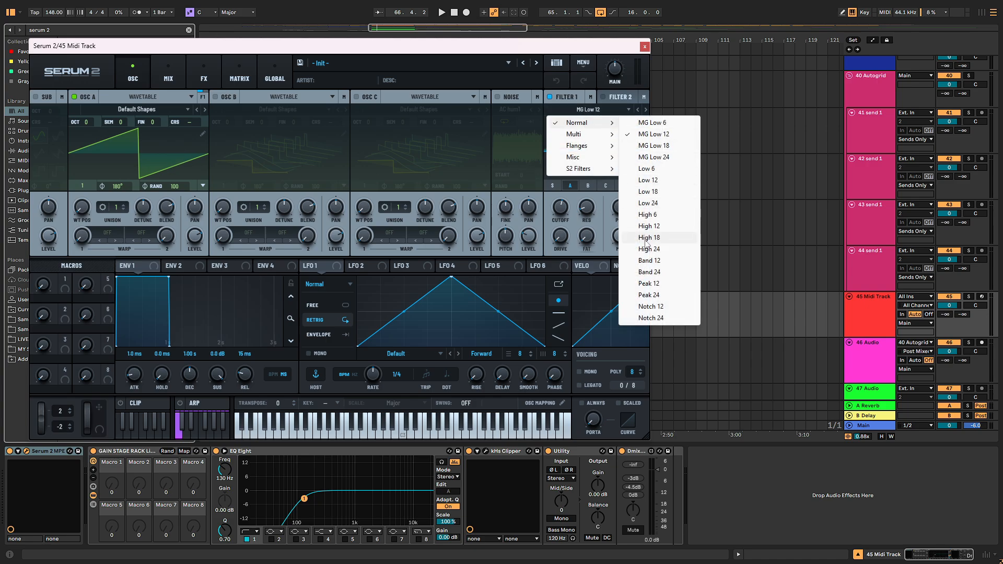
{"action": "left_click", "coordinate": [648, 272]}
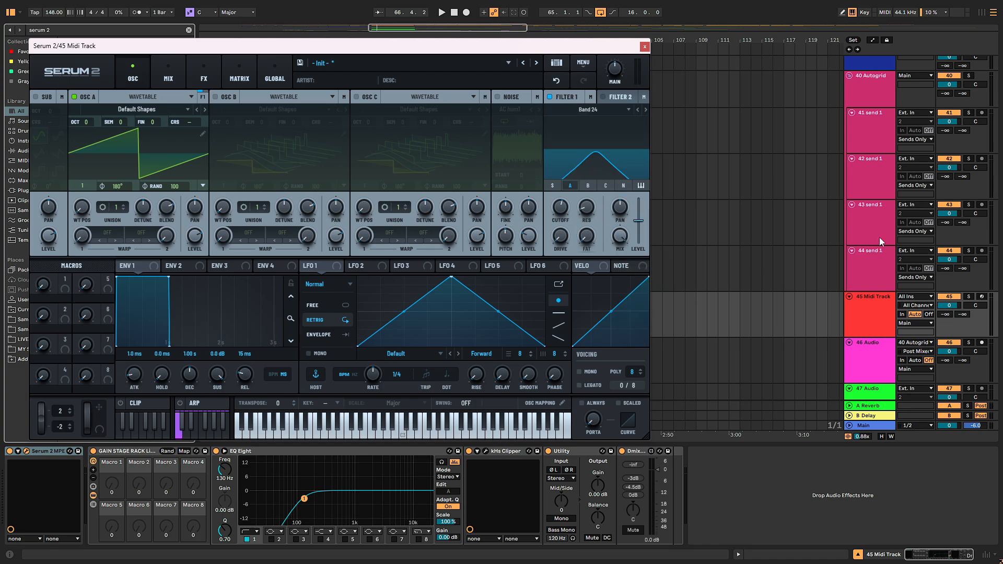
Arm the Serum 2 MIDI track and audition repeated notes while shifting the keyboard to lower octaves.
{"action": "left_click", "coordinate": [981, 297]}
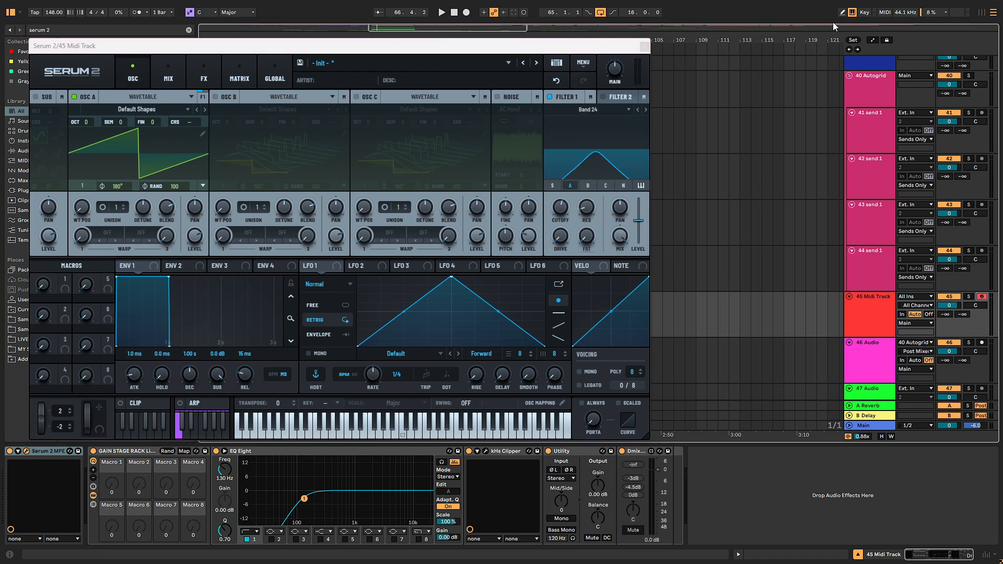
{"action": "key", "text": "g"}
{"action": "key", "text": "z"}
{"action": "key", "text": "g"}
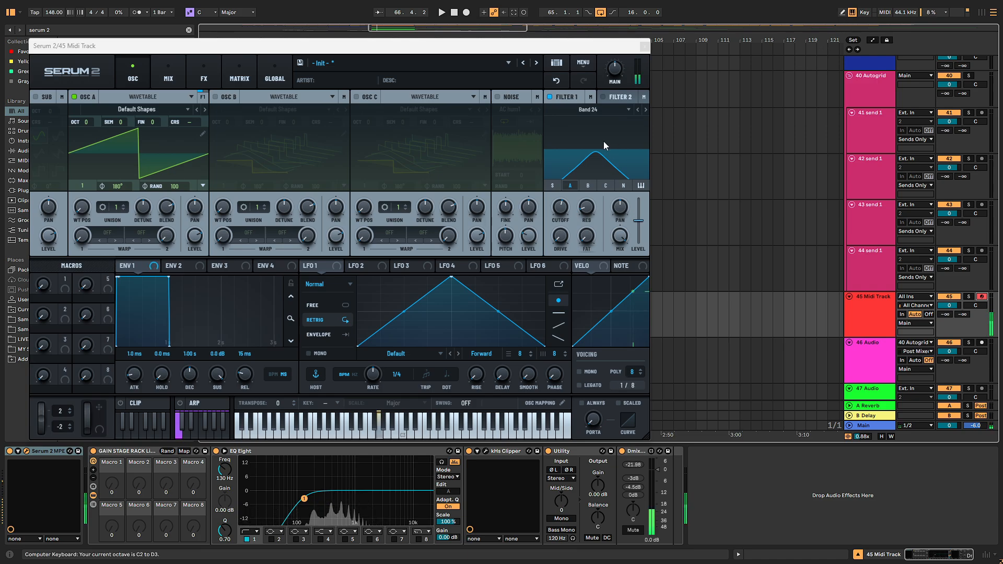
{"action": "key", "text": "z"}
{"action": "key", "text": "g"}
{"action": "key", "text": "g"}
{"action": "key", "text": "g"}
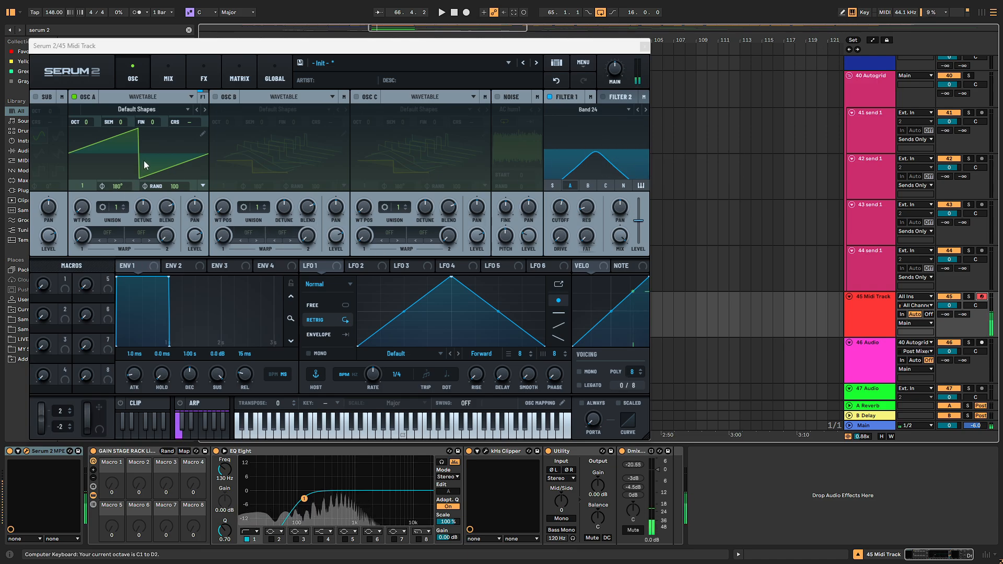
{"action": "key", "text": "g"}
{"action": "key", "text": "g"}
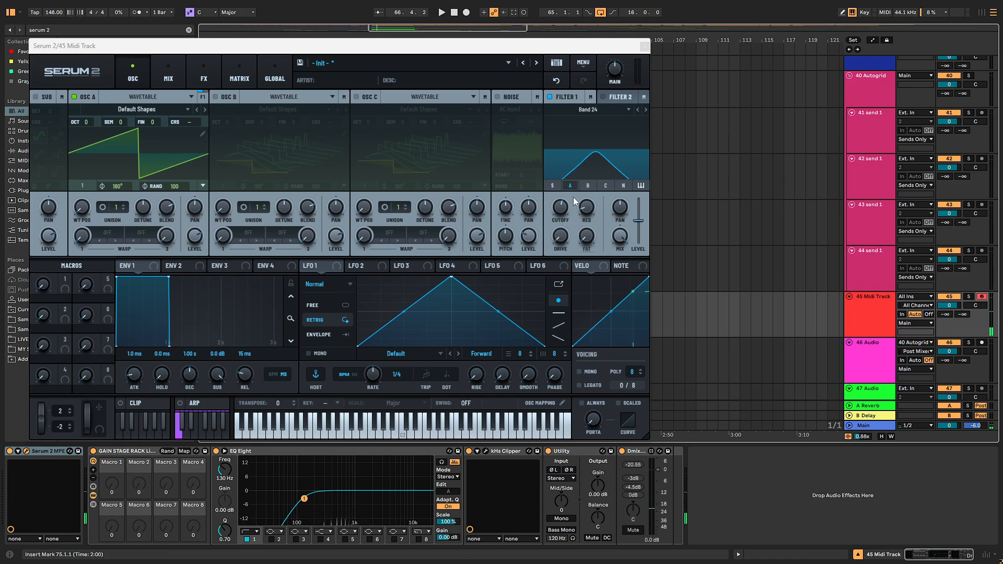
{"action": "key", "text": "g"}
{"action": "key", "text": "g"}
{"action": "key", "text": "g"}
Adjust Filter 1's drive and cutoff while auditioning a low note.
{"action": "left_click_drag", "start_coordinate": [560, 236], "coordinate": [563, 214]}
{"action": "key", "text": "g"}
{"action": "key", "text": "g"}
{"action": "key", "text": "g"}
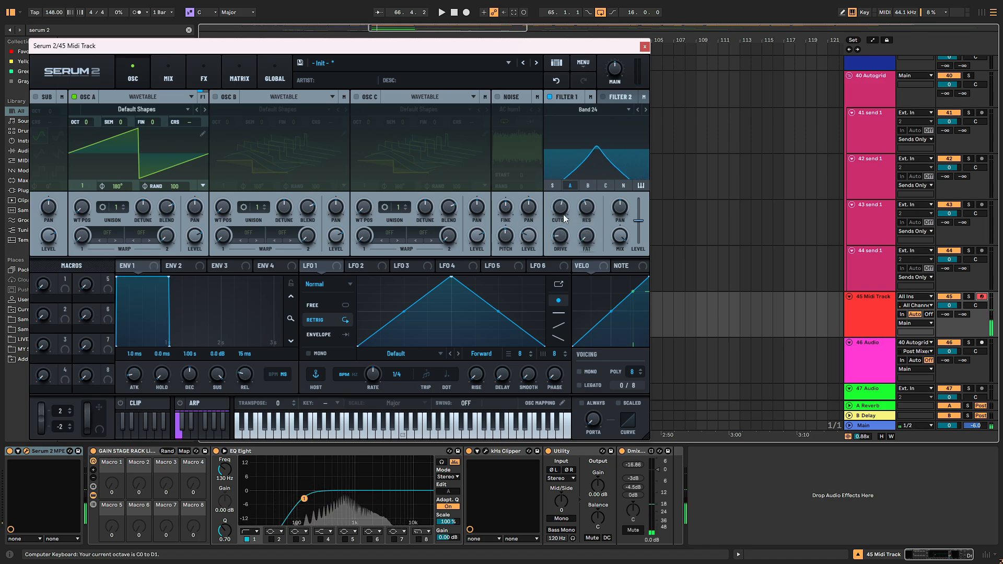
{"action": "double_click", "coordinate": [563, 213]}
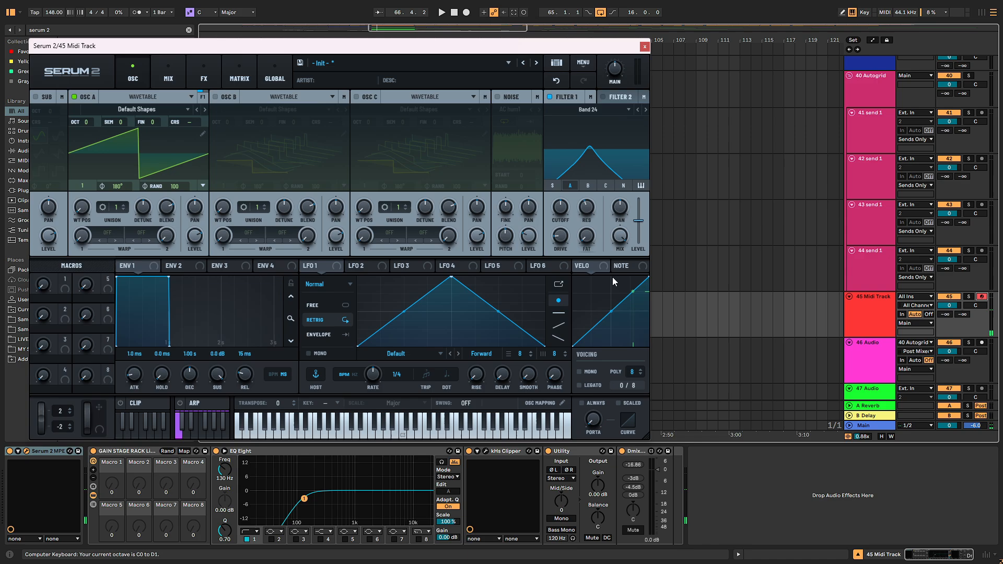
Add the FFT view to Filter 1's response display and raise the filter cutoff.
{"action": "right_click", "coordinate": [593, 167]}
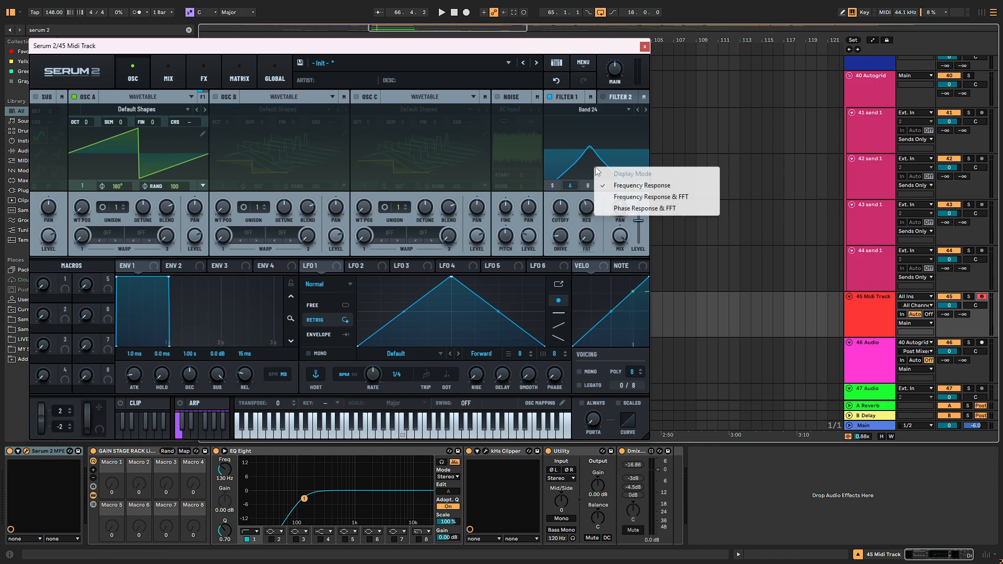
{"action": "left_click", "coordinate": [631, 203]}
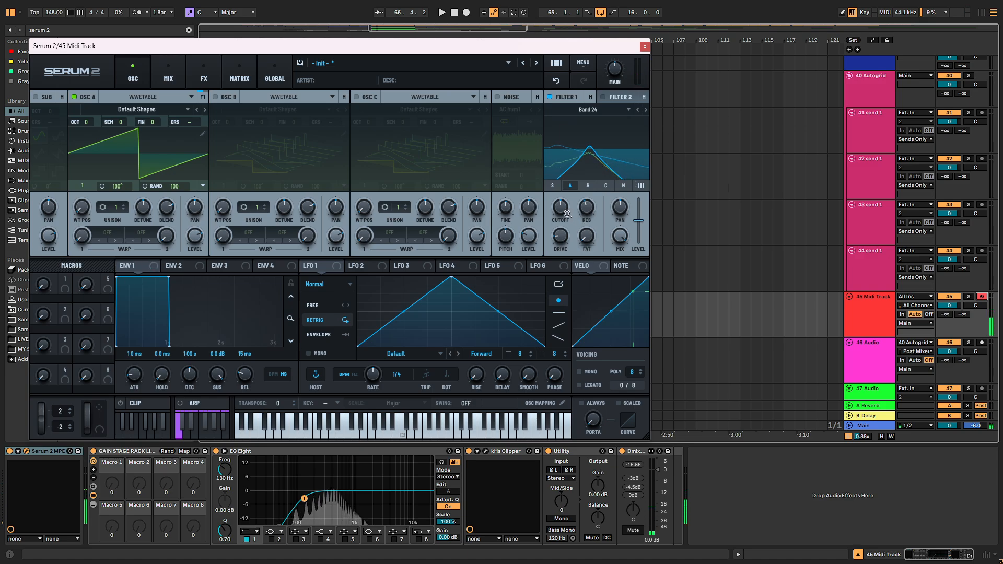
{"action": "left_click_drag", "start_coordinate": [571, 170], "coordinate": [564, 209]}
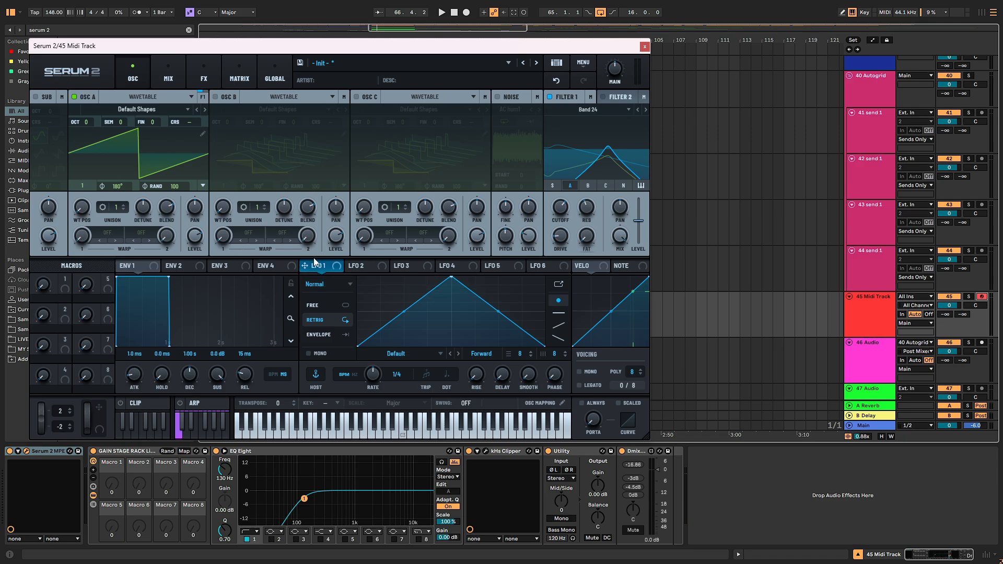
Assign LFO 1 to oscillator A's coarse pitch and open the modulation matrix.
{"action": "left_click_drag", "start_coordinate": [314, 261], "coordinate": [238, 182]}
{"action": "left_click_drag", "start_coordinate": [311, 261], "coordinate": [201, 199]}
{"action": "left_click", "coordinate": [232, 80]}
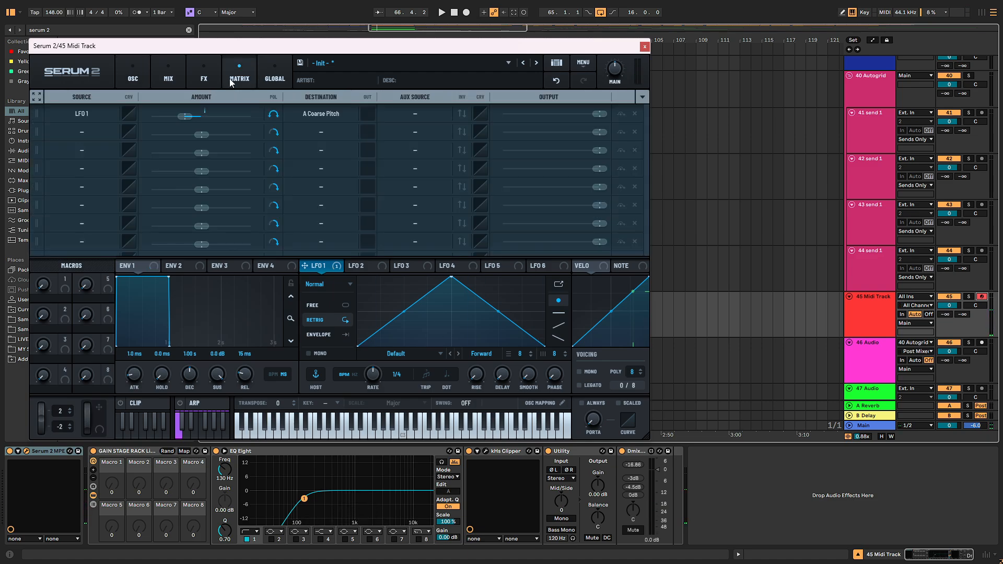
{"action": "left_click", "coordinate": [209, 82]}
{"action": "left_click", "coordinate": [238, 75]}
Set the modulation amount from LFO 1 to A Coarse Pitch to -9 and audition a note.
{"action": "left_click_drag", "start_coordinate": [197, 123], "coordinate": [216, 119]}
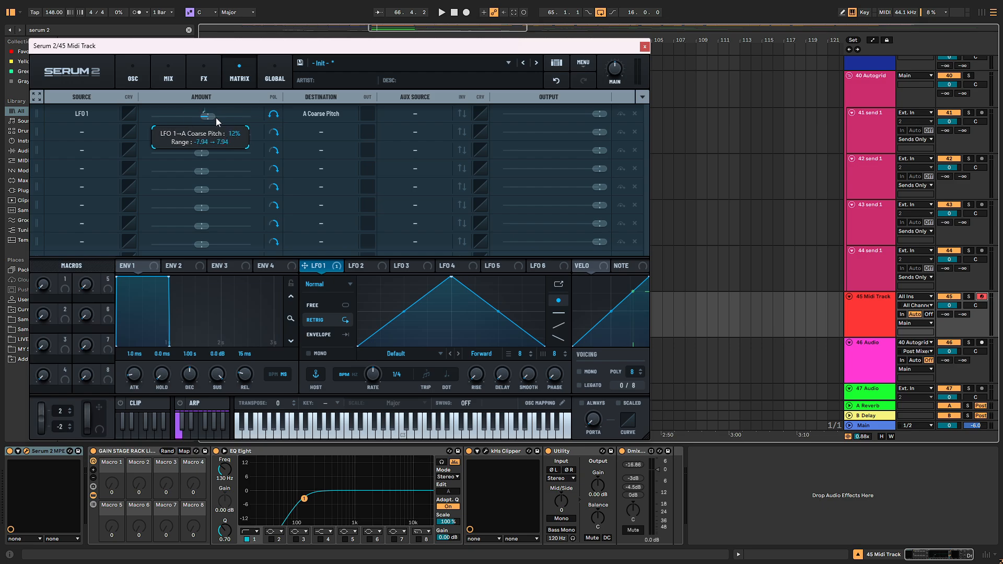
{"action": "right_click", "coordinate": [190, 122]}
{"action": "double_click", "coordinate": [188, 116]}
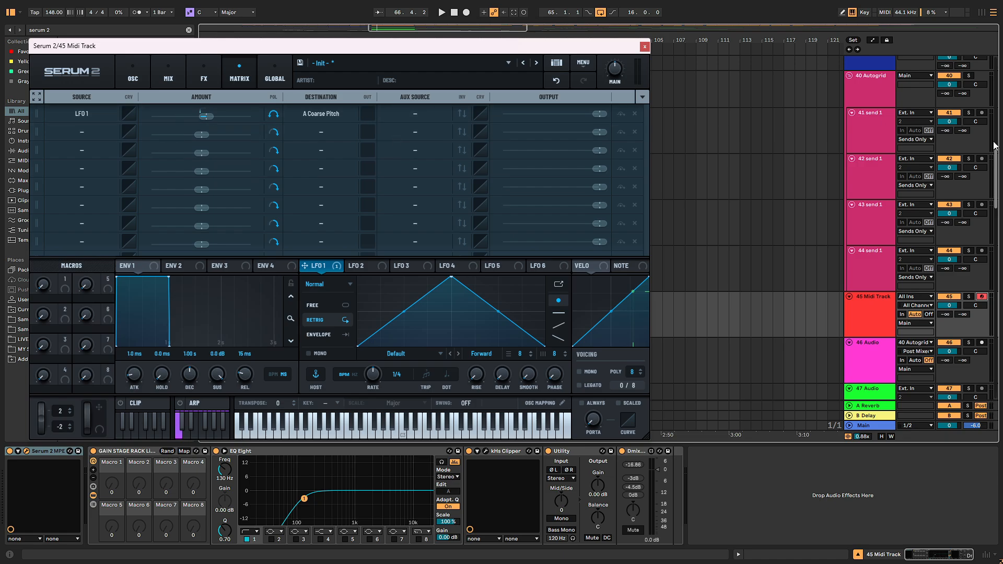
{"action": "double_click", "coordinate": [201, 115]}
{"action": "type", "text": "-9"}
{"action": "key", "text": "Return"}
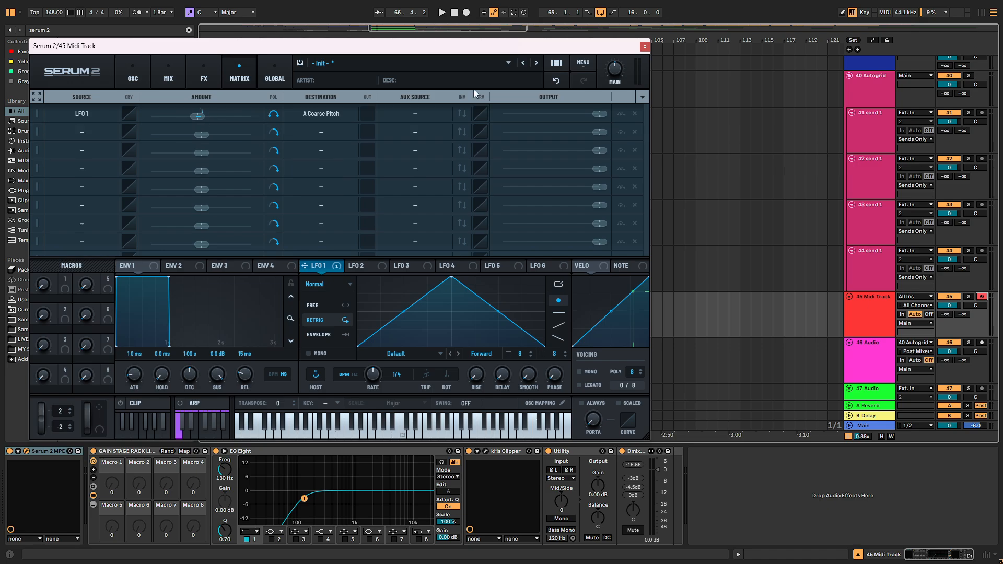
{"action": "key", "text": "a"}
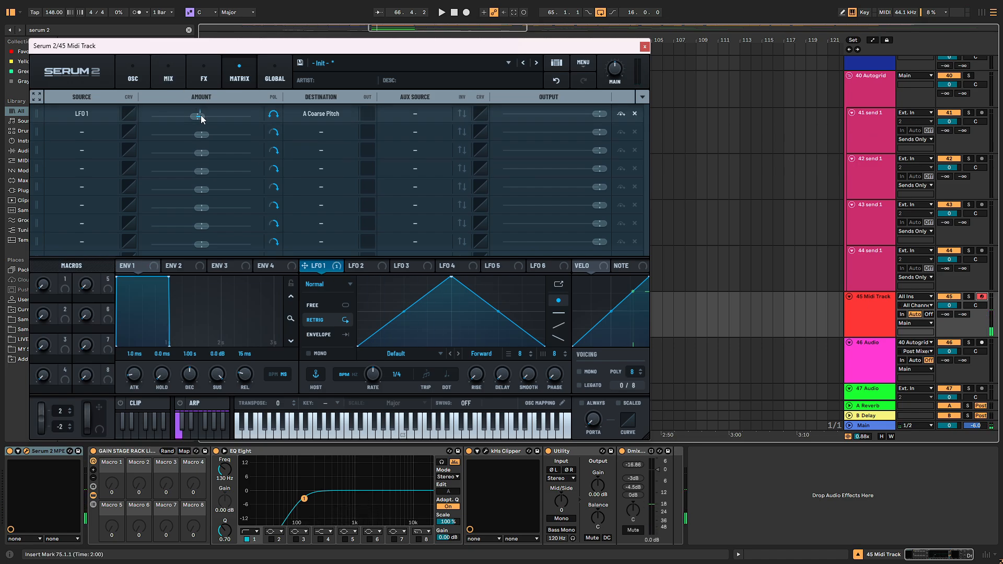
Return to the oscillator view, switch LFO 1's rate to free Hz timing at 0.2 Hz, and map Macro 3 to that rate.
{"action": "double_click", "coordinate": [199, 117]}
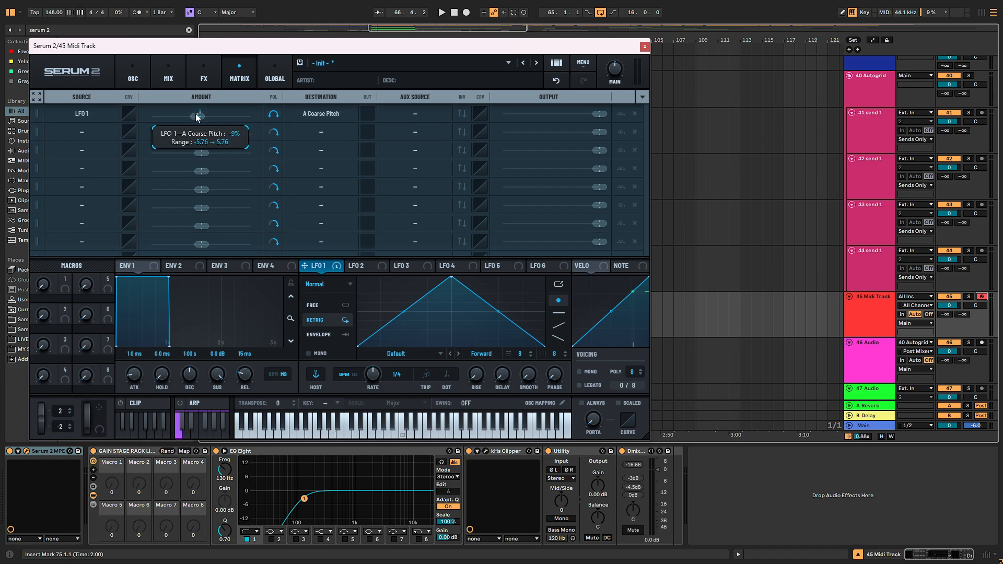
{"action": "left_click", "coordinate": [133, 74]}
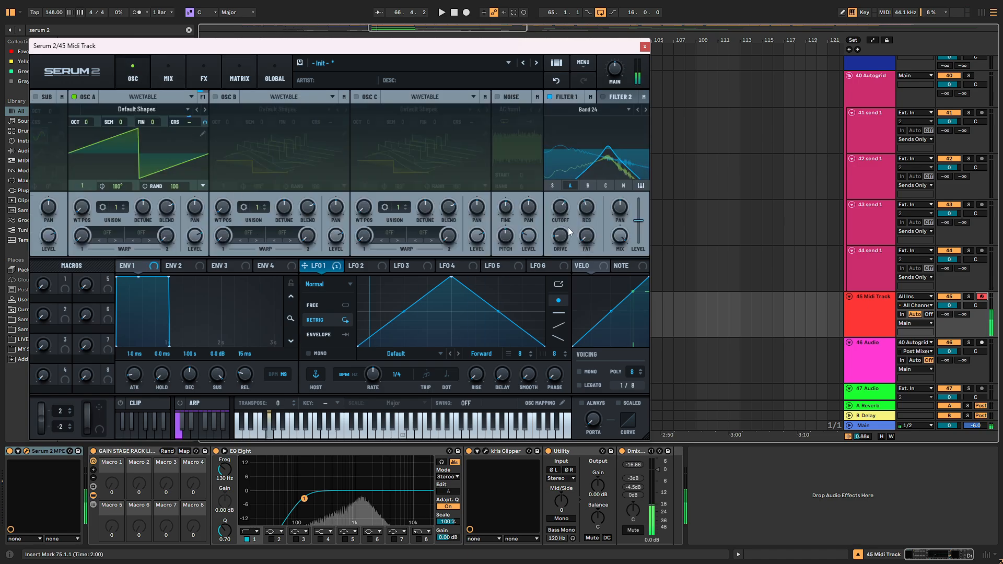
{"action": "left_click", "coordinate": [355, 377]}
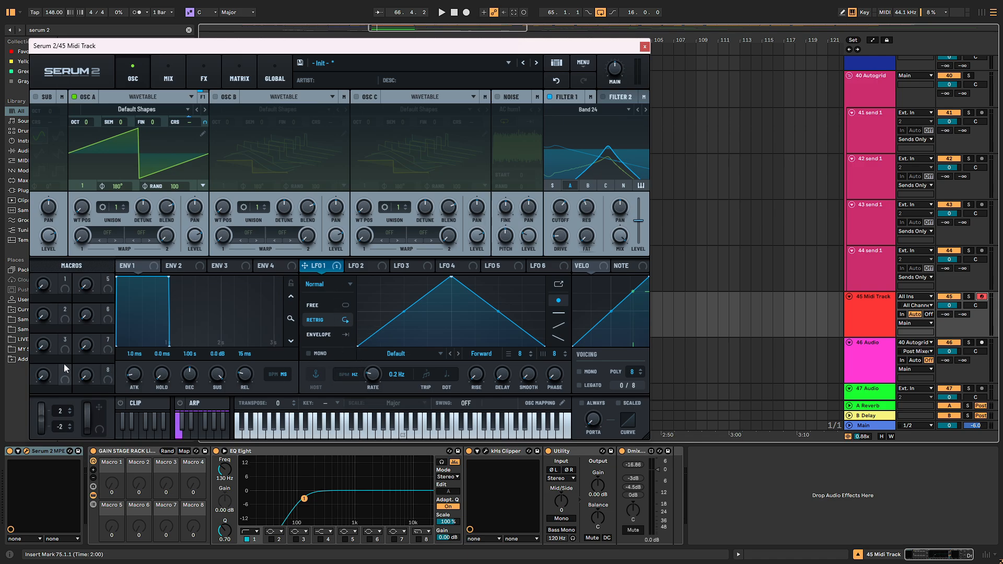
{"action": "mouse_move", "coordinate": [65, 282]}
{"action": "left_mouse_down"}
{"action": "mouse_move", "coordinate": [115, 358]}
{"action": "mouse_move", "coordinate": [67, 292]}
{"action": "left_mouse_up"}
{"action": "left_click_drag", "start_coordinate": [64, 339], "coordinate": [372, 373]}
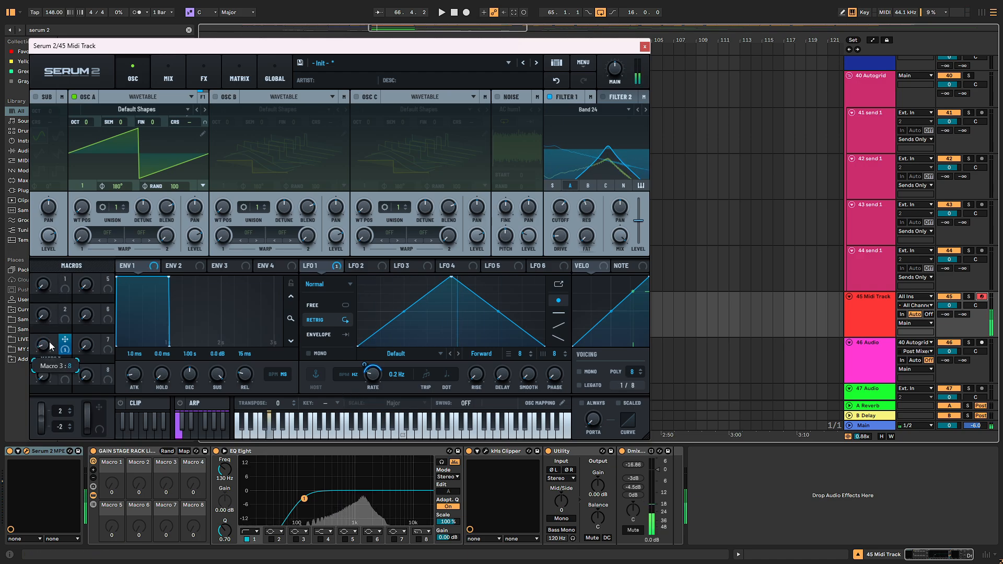
Assign LFO 2 to Filter 1's cutoff with a depth of about 51% and adjust the base cutoff while auditioning a note.
{"action": "left_click", "coordinate": [360, 264]}
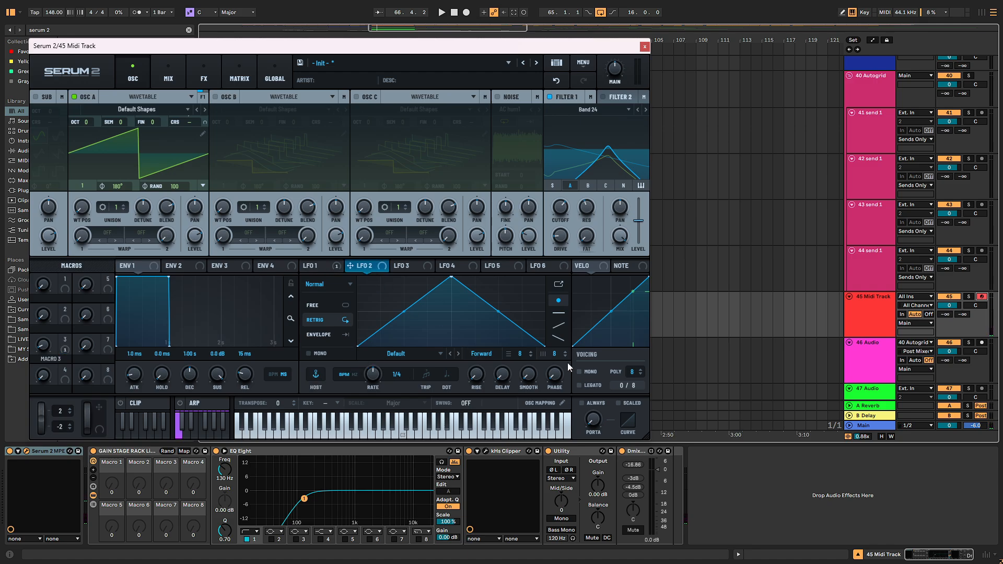
{"action": "left_click_drag", "start_coordinate": [387, 266], "coordinate": [547, 234]}
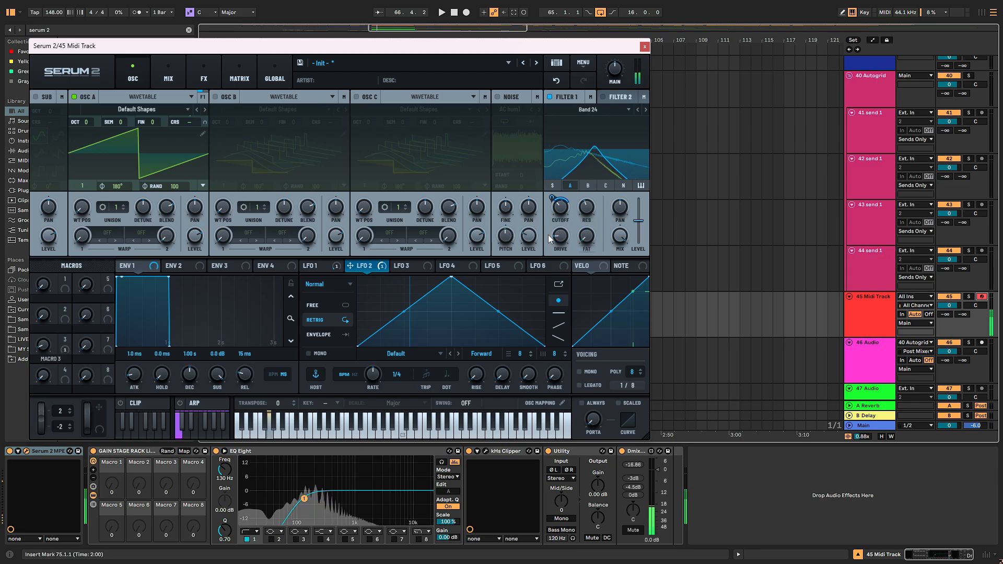
{"action": "left_click_drag", "start_coordinate": [551, 199], "coordinate": [554, 193]}
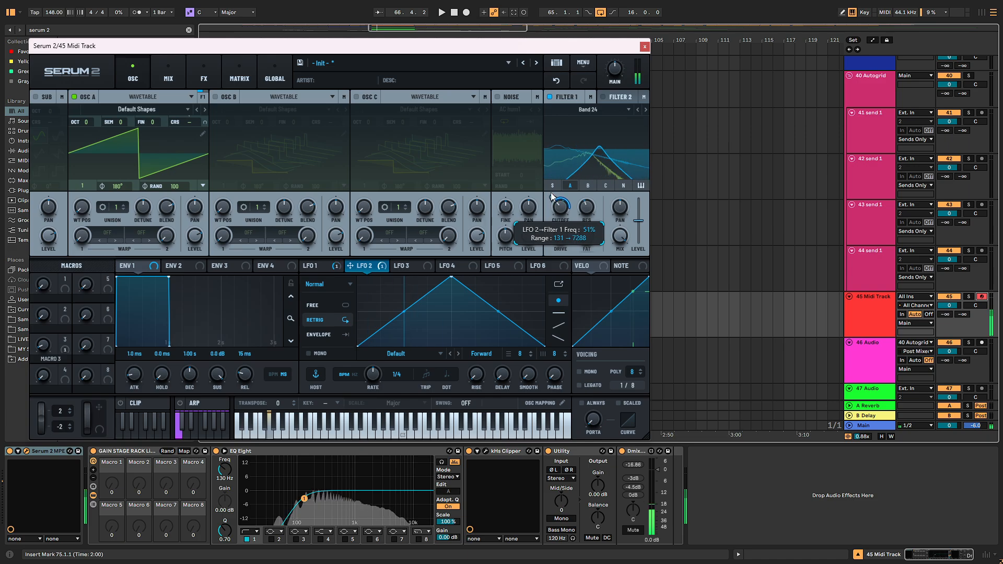
{"action": "mouse_move", "coordinate": [551, 199]}
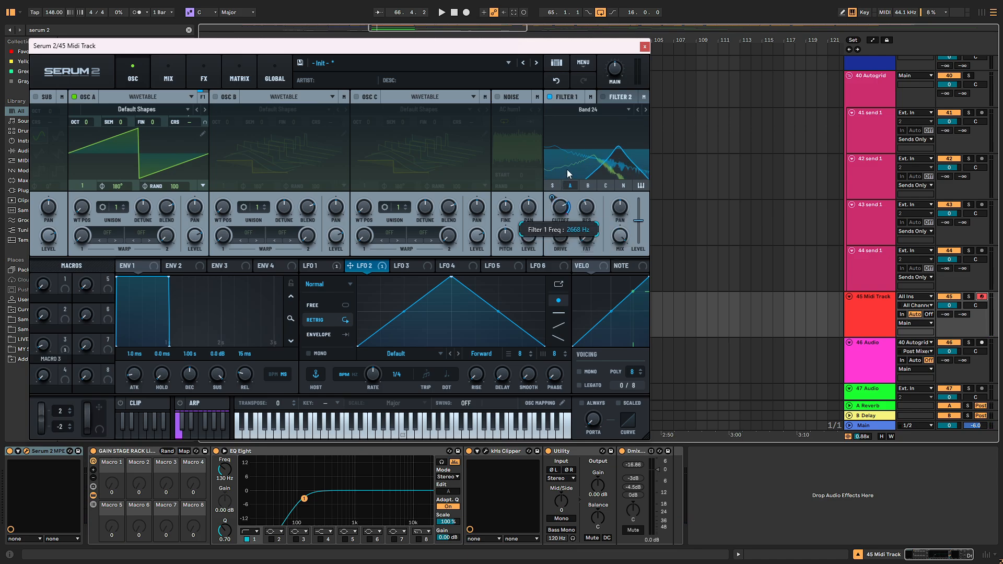
{"action": "left_click_drag", "start_coordinate": [559, 209], "coordinate": [550, 186]}
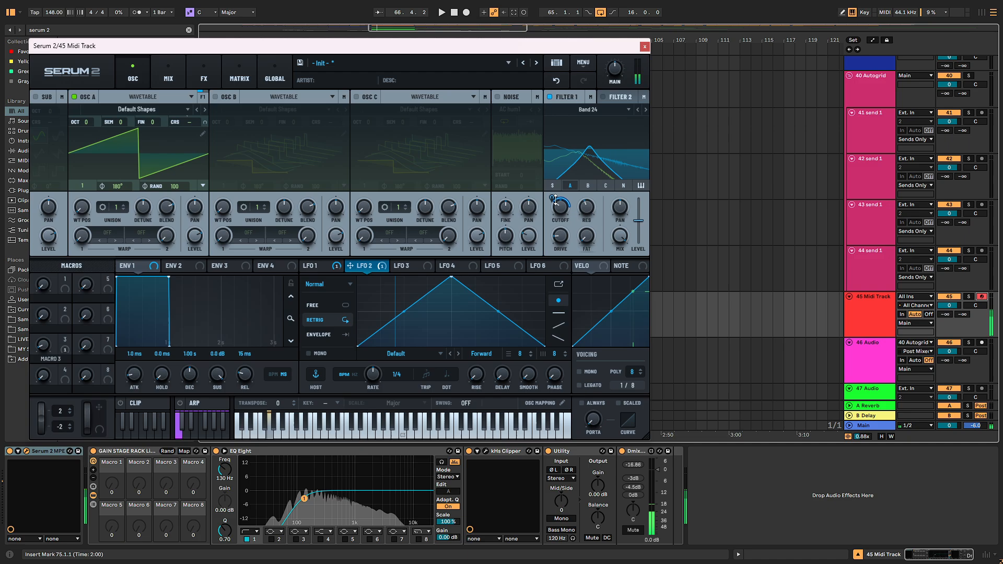
{"action": "mouse_move", "coordinate": [552, 197]}
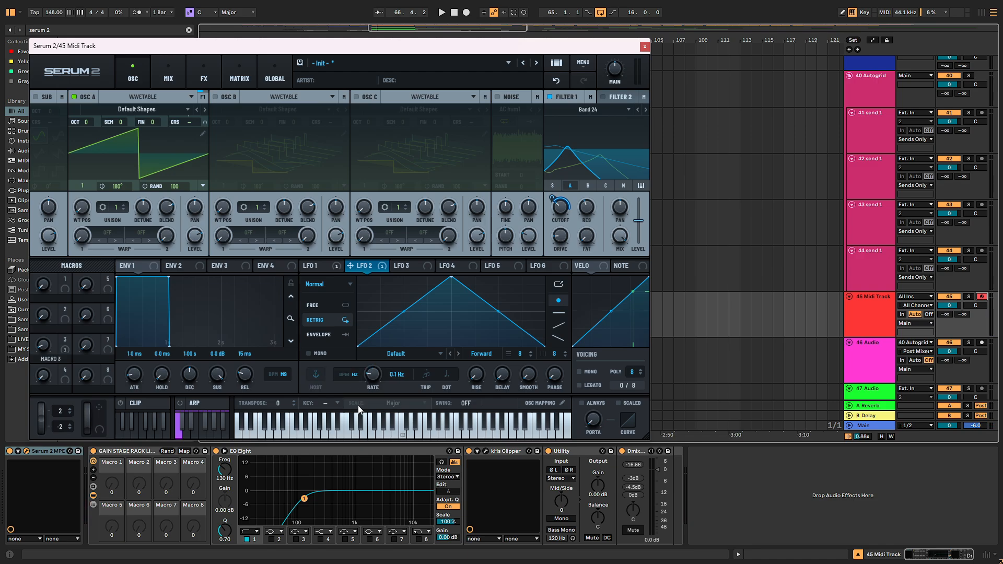
Map Macro 4 to LFO 2's rate and reshape LFO 2's triangle into an uneven curve with several peaks, the tallest near the end.
{"action": "left_click_drag", "start_coordinate": [64, 369], "coordinate": [372, 376]}
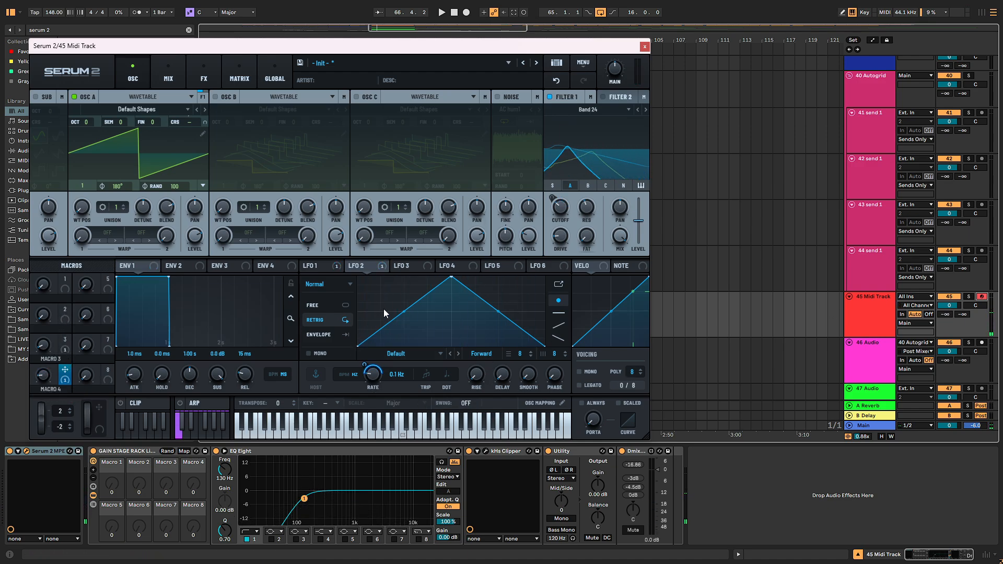
{"action": "double_click", "coordinate": [398, 318]}
{"action": "left_click_drag", "start_coordinate": [400, 320], "coordinate": [431, 336]}
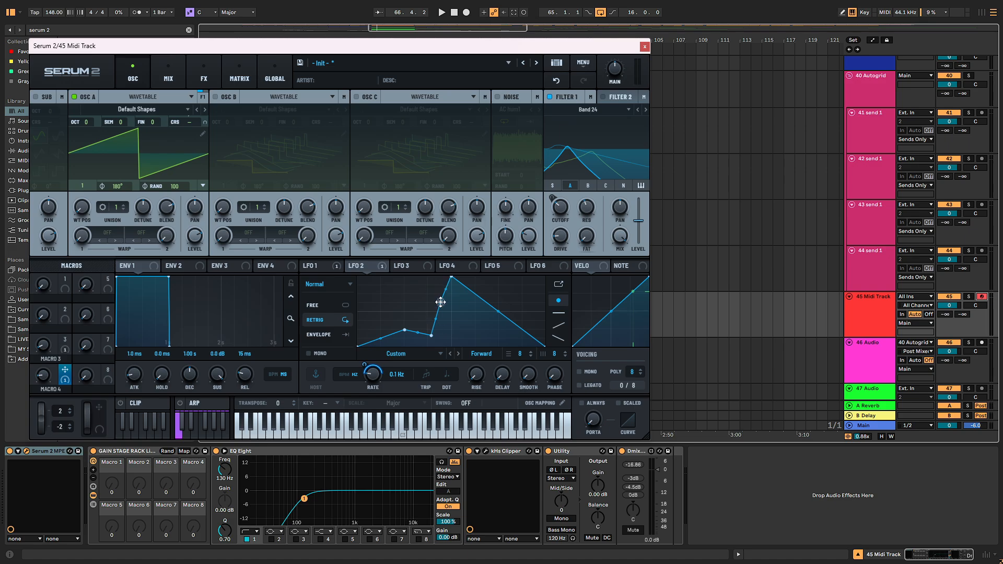
{"action": "left_click_drag", "start_coordinate": [455, 279], "coordinate": [518, 287]}
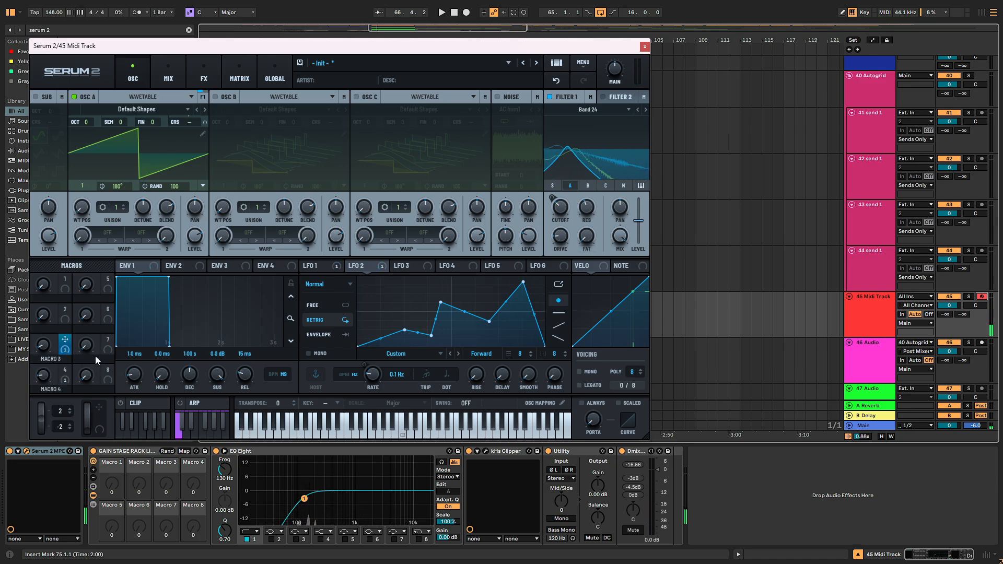
Try lowering LFO 1's central peak almost to the baseline while auditioning, and raise it back to full height.
{"action": "left_click", "coordinate": [337, 270]}
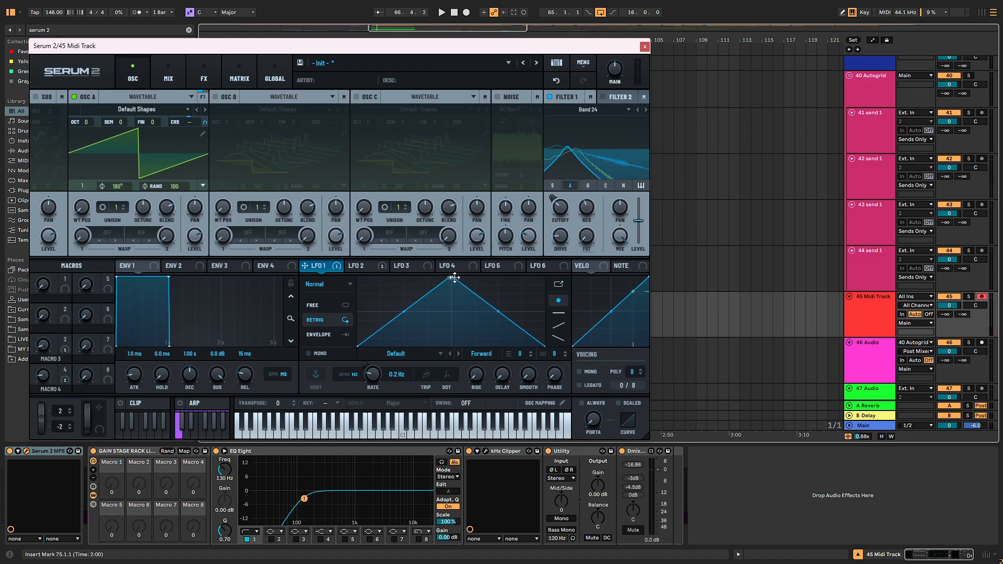
{"action": "mouse_move", "coordinate": [358, 345]}
{"action": "left_mouse_down"}
{"action": "mouse_move", "coordinate": [359, 293]}
{"action": "mouse_move", "coordinate": [357, 354]}
{"action": "left_mouse_up"}
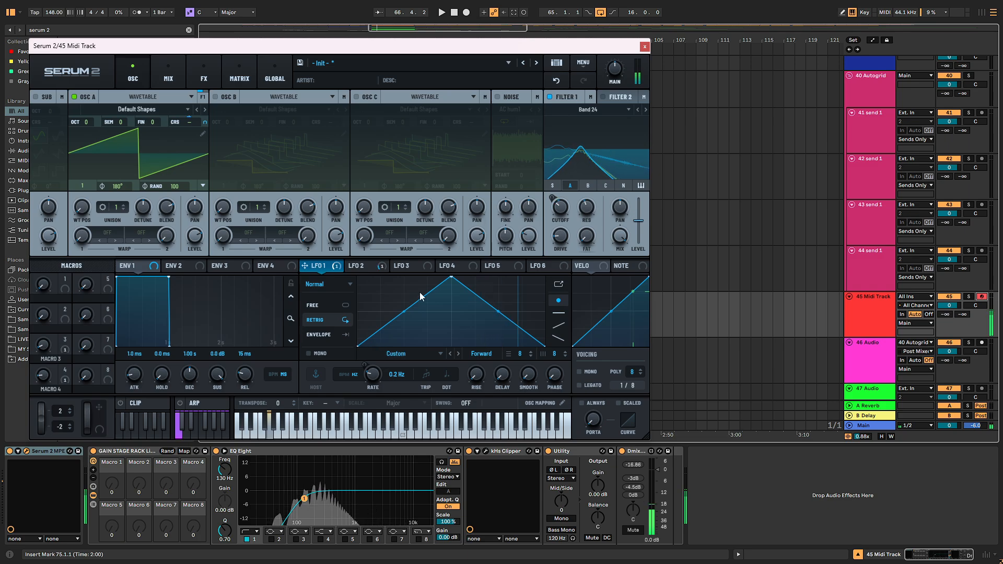
{"action": "left_click_drag", "start_coordinate": [453, 278], "coordinate": [452, 341]}
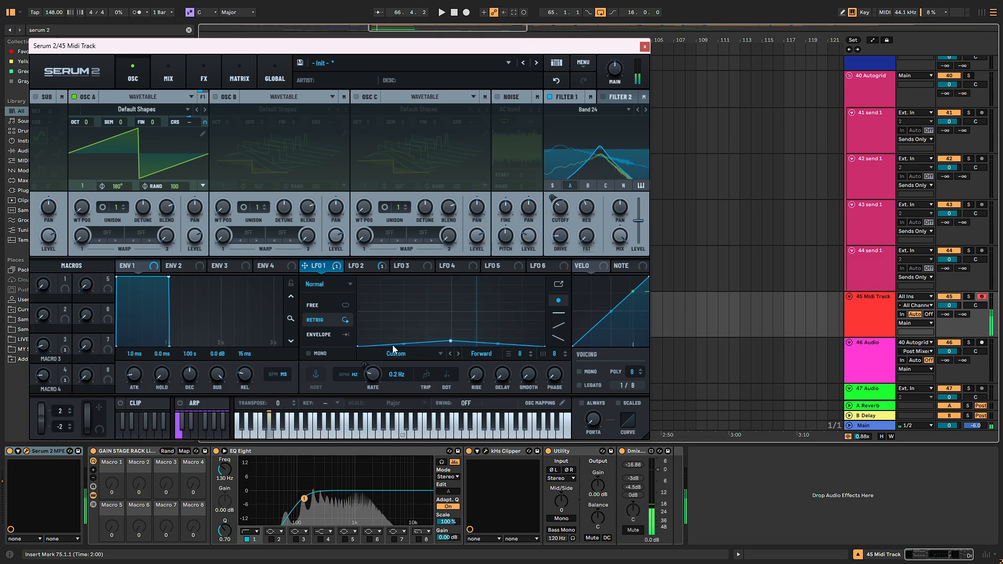
{"action": "mouse_move", "coordinate": [359, 345]}
{"action": "left_mouse_down"}
{"action": "mouse_move", "coordinate": [355, 269]}
{"action": "mouse_move", "coordinate": [357, 344]}
{"action": "left_mouse_up"}
{"action": "left_click_drag", "start_coordinate": [451, 340], "coordinate": [451, 278]}
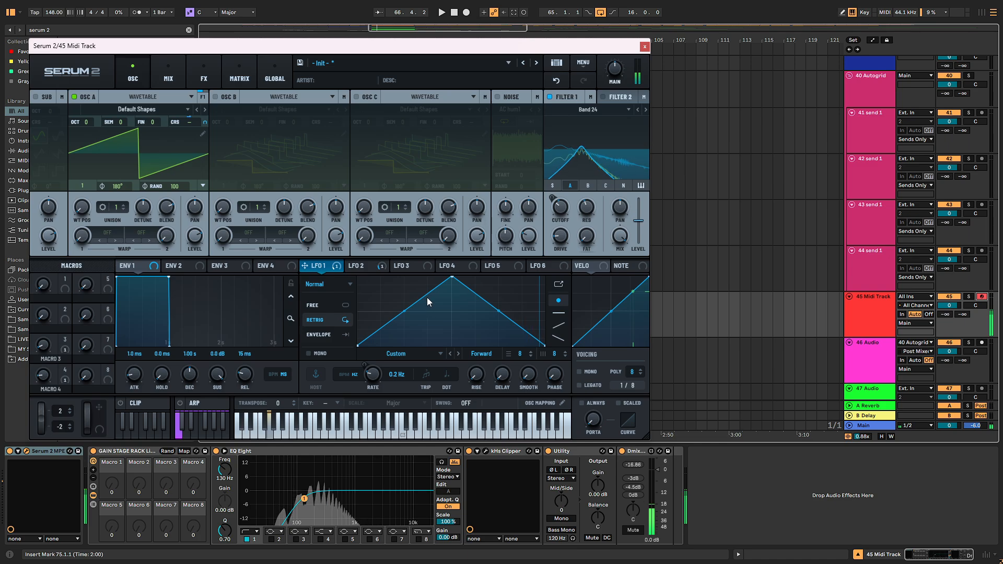
Bend LFO 1's rising segment, raise the curve's endpoints, and pull a new trough down to the baseline near the end.
{"action": "left_click_drag", "start_coordinate": [405, 311], "coordinate": [412, 327]}
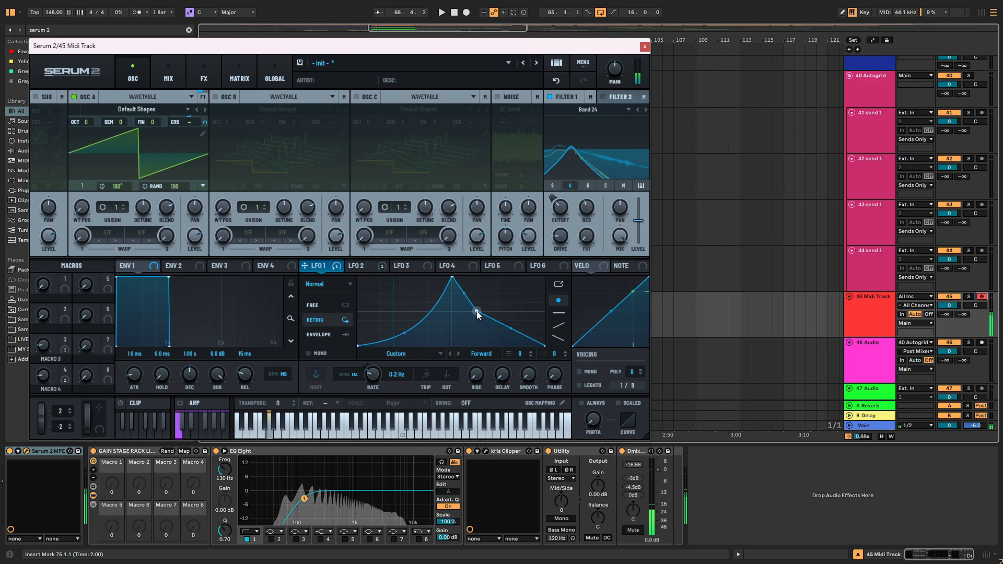
{"action": "left_click_drag", "start_coordinate": [477, 313], "coordinate": [488, 328]}
{"action": "left_click_drag", "start_coordinate": [545, 346], "coordinate": [553, 302]}
{"action": "left_click_drag", "start_coordinate": [497, 330], "coordinate": [518, 356]}
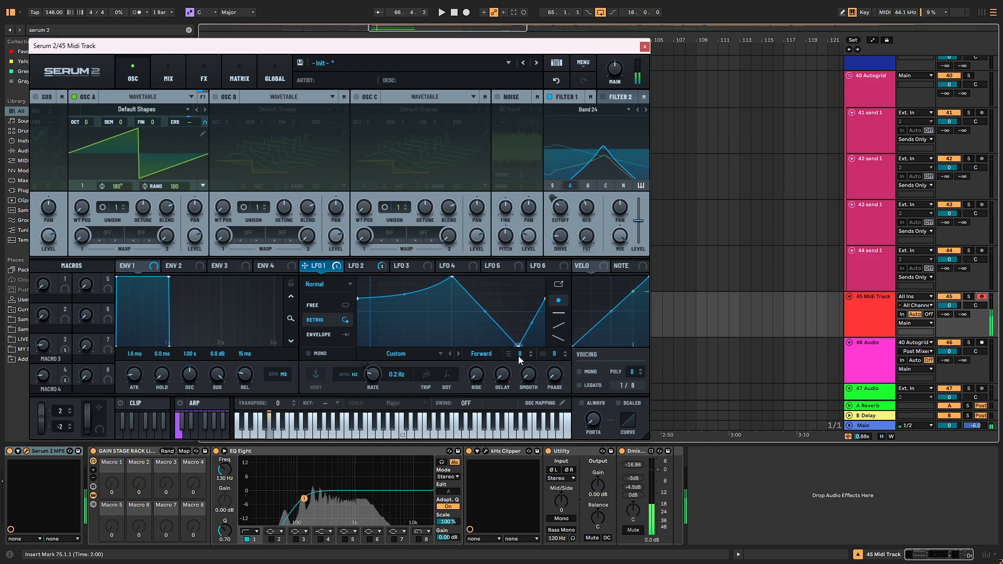
Lower LFO 1's endpoints, add a trough at the baseline before the main peak, and add a smaller peak ahead of it.
{"action": "left_click_drag", "start_coordinate": [357, 301], "coordinate": [358, 316]}
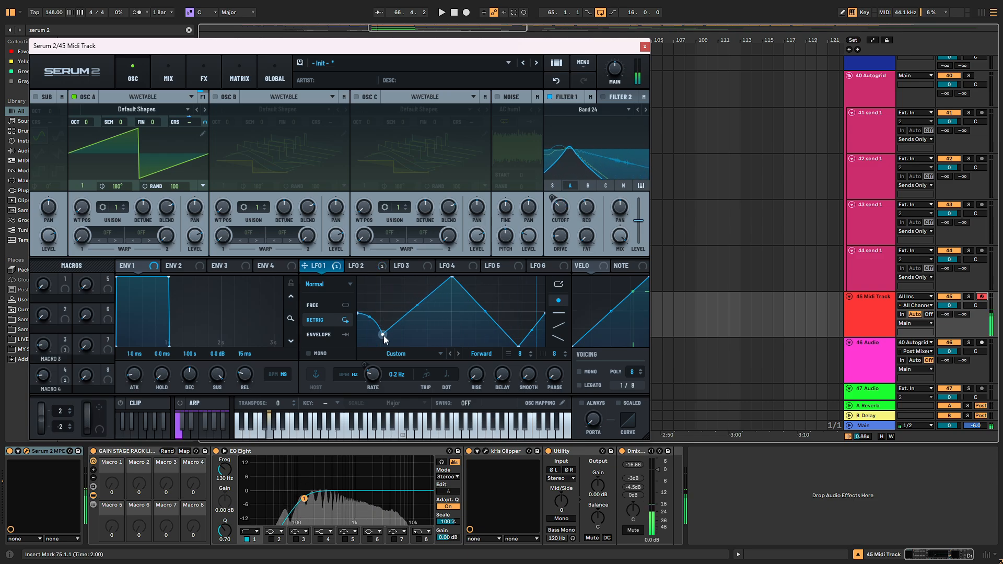
{"action": "left_click_drag", "start_coordinate": [411, 359], "coordinate": [427, 359]}
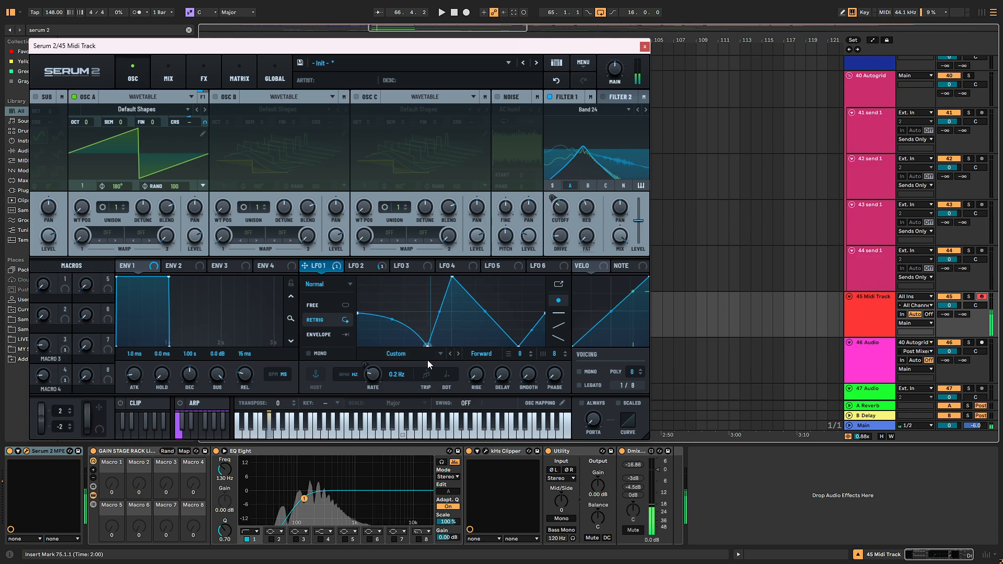
{"action": "left_click_drag", "start_coordinate": [359, 314], "coordinate": [359, 331]}
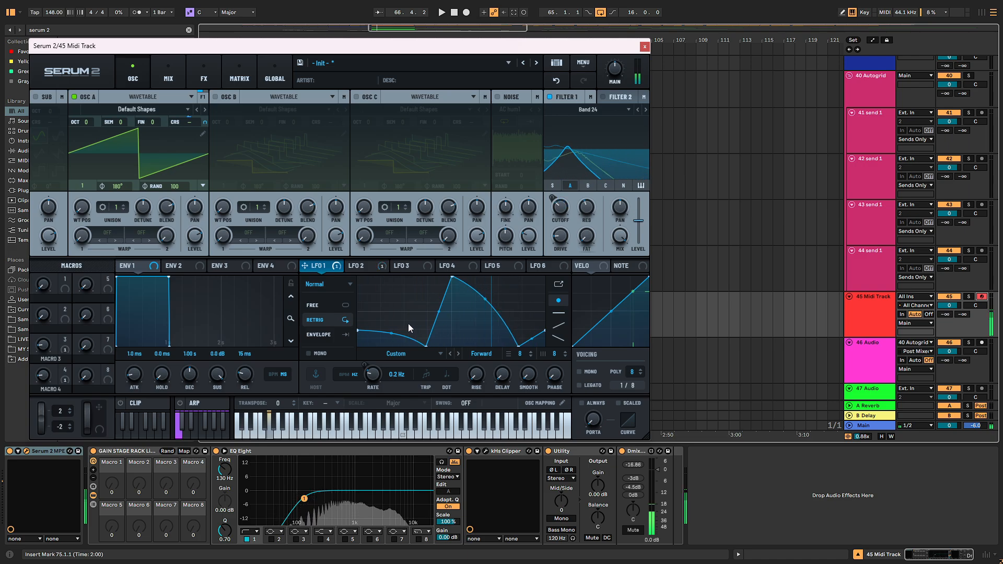
{"action": "left_click_drag", "start_coordinate": [402, 321], "coordinate": [404, 296]}
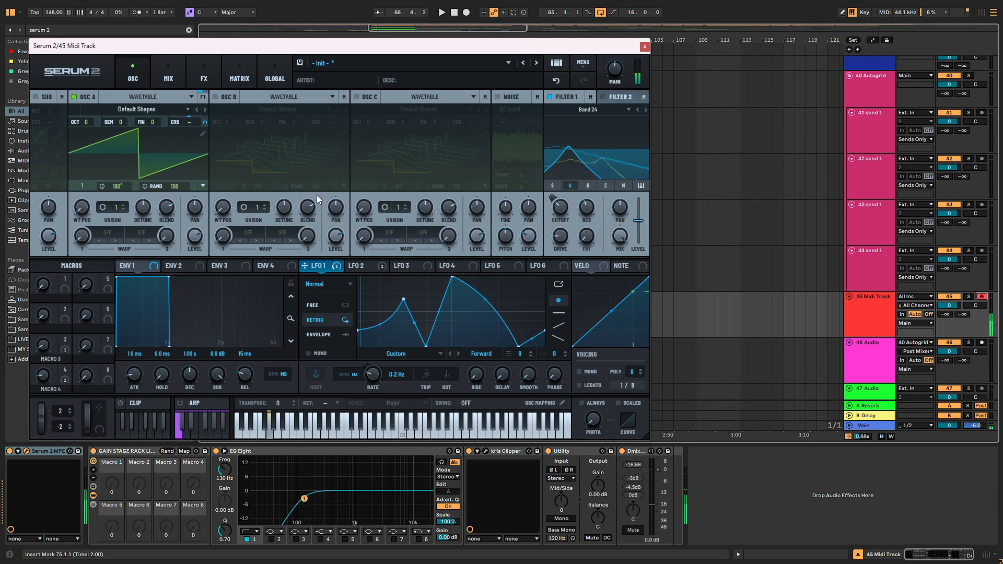
Check oscillator A's coarse pitch modulation, Macro 4 and the LFO 2 cutoff assignment while auditioning a note.
{"action": "mouse_move", "coordinate": [205, 124]}
{"action": "left_mouse_down"}
{"action": "mouse_move", "coordinate": [204, 109]}
{"action": "mouse_move", "coordinate": [202, 142]}
{"action": "left_mouse_up"}
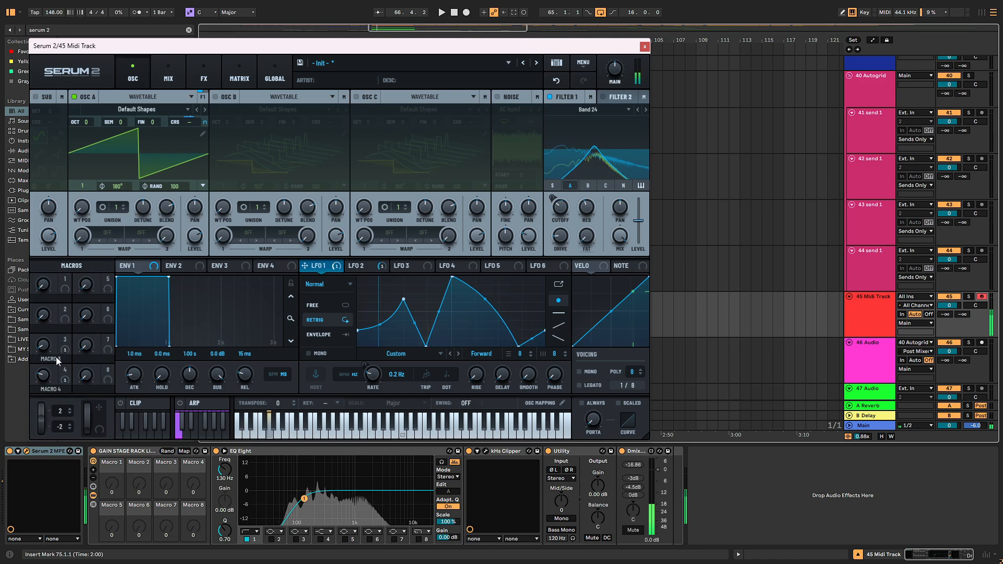
{"action": "left_click", "coordinate": [66, 377]}
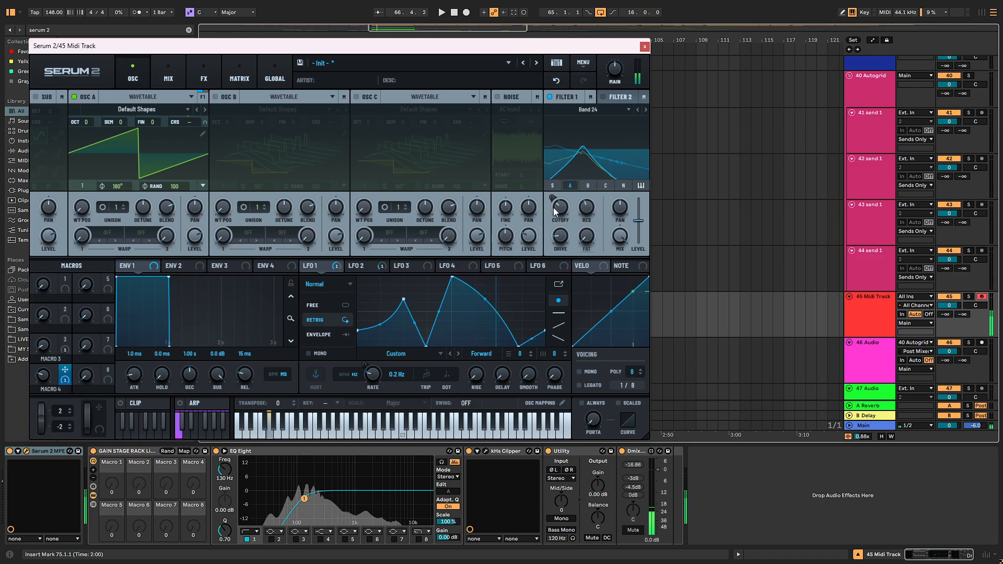
{"action": "left_click", "coordinate": [401, 266]}
{"action": "left_click", "coordinate": [361, 265]}
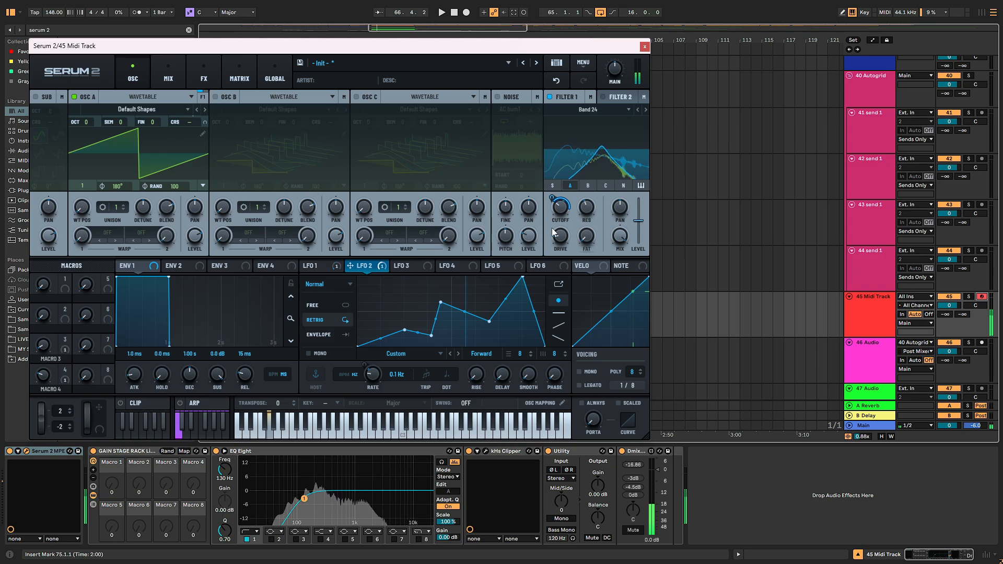
{"action": "left_click", "coordinate": [333, 264]}
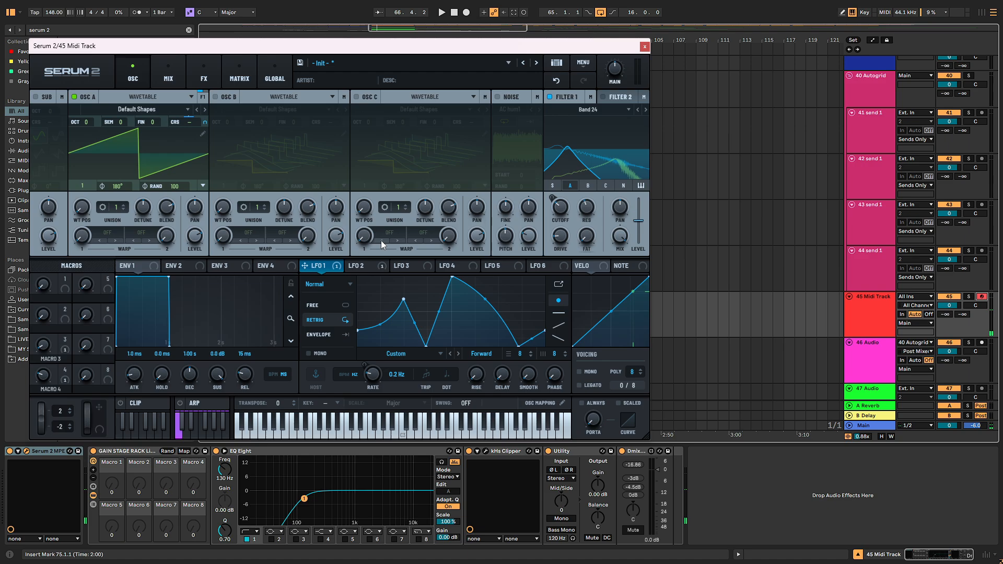
Add a Distortion effect after the equalizer, raise its filter frequency, set its drive to 78%, and try its mix.
{"action": "left_click", "coordinate": [203, 79]}
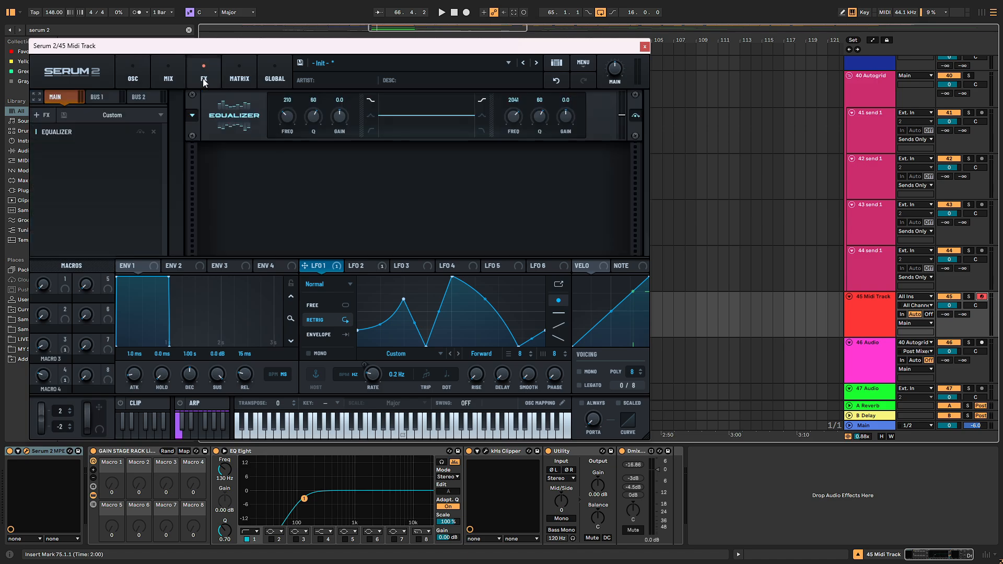
{"action": "right_click", "coordinate": [63, 148]}
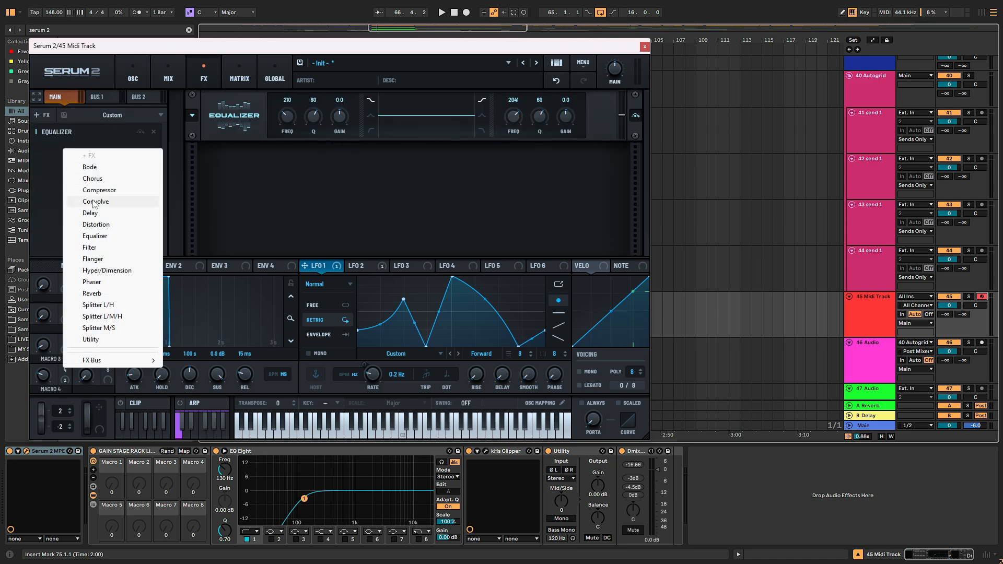
{"action": "left_click", "coordinate": [97, 226]}
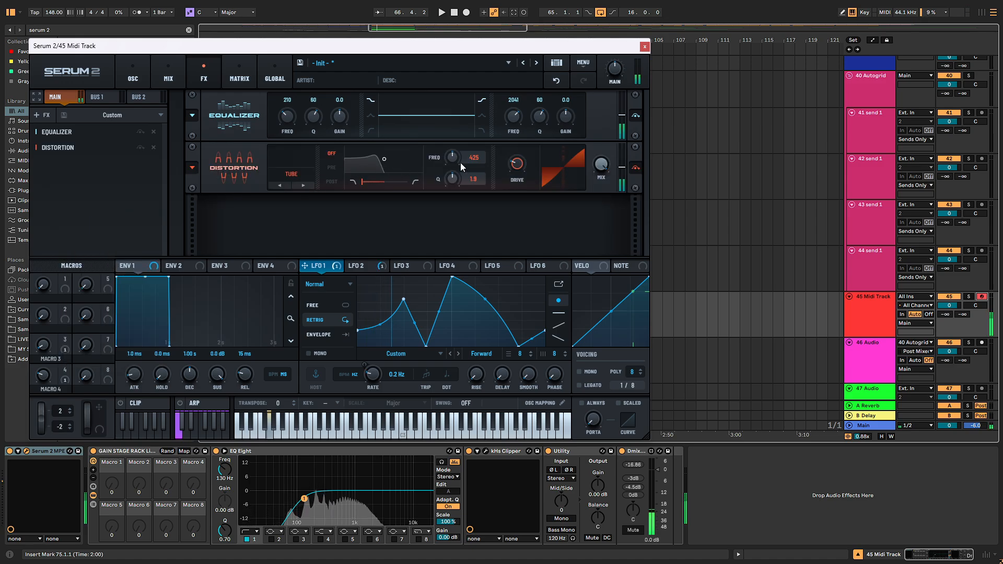
{"action": "left_click_drag", "start_coordinate": [455, 156], "coordinate": [455, 131]}
{"action": "left_click_drag", "start_coordinate": [516, 164], "coordinate": [521, 114]}
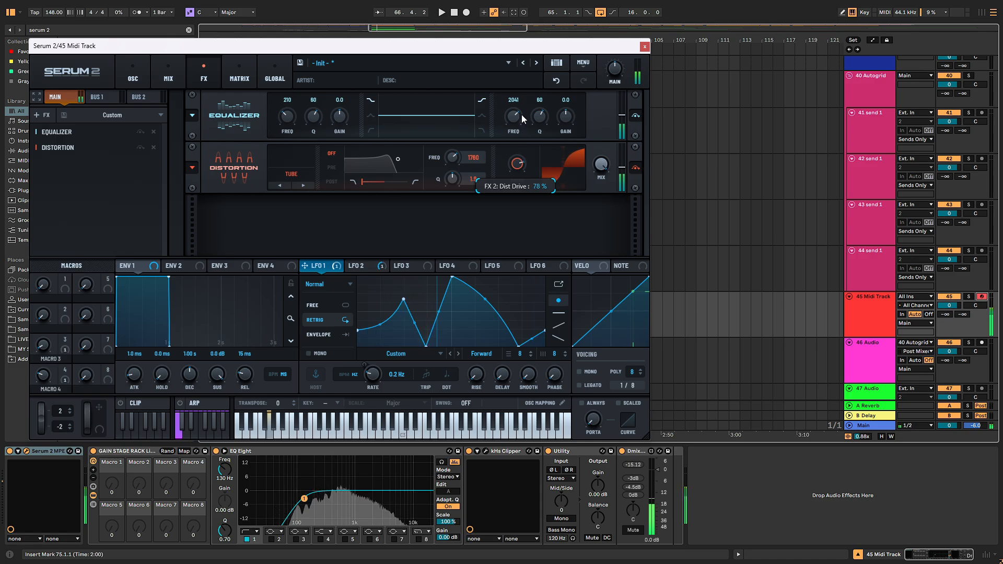
{"action": "mouse_move", "coordinate": [597, 162]}
{"action": "left_mouse_down"}
{"action": "mouse_move", "coordinate": [585, 196]}
{"action": "mouse_move", "coordinate": [591, 177]}
{"action": "left_mouse_up"}
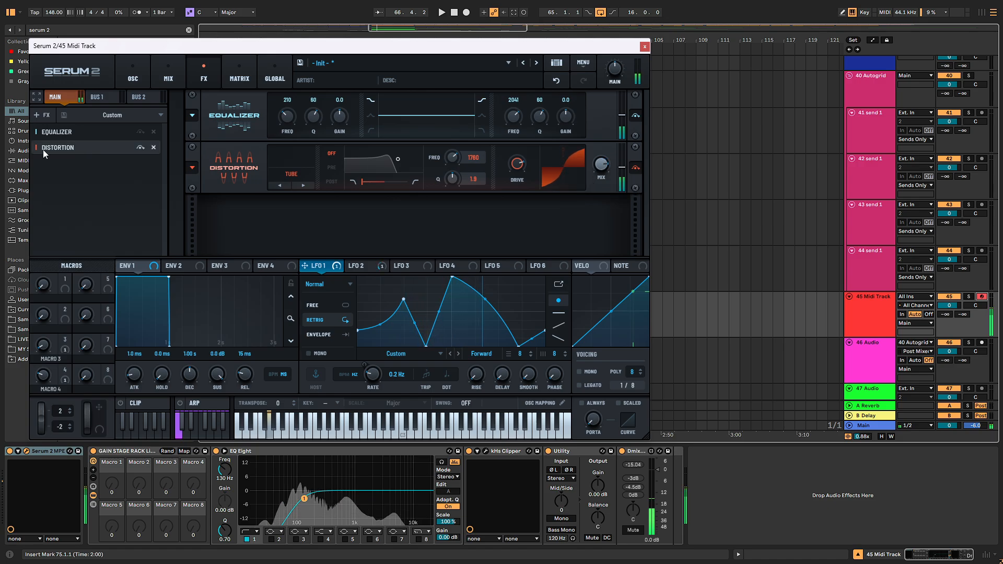
Add a Filter effect after the distortion and set its type to Ring Mod from the Misc filters.
{"action": "right_click", "coordinate": [92, 167]}
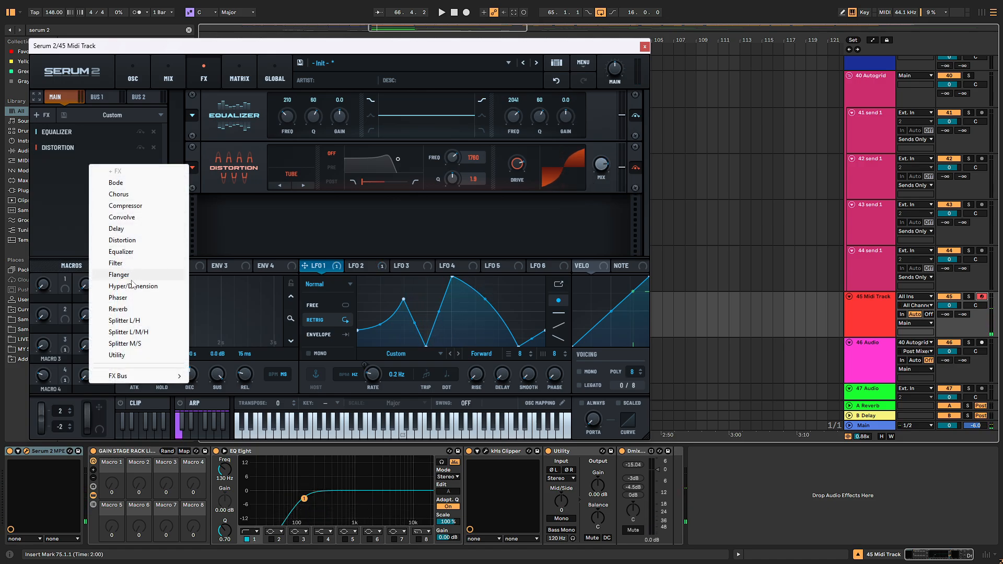
{"action": "left_click", "coordinate": [128, 263]}
{"action": "left_click", "coordinate": [292, 216]}
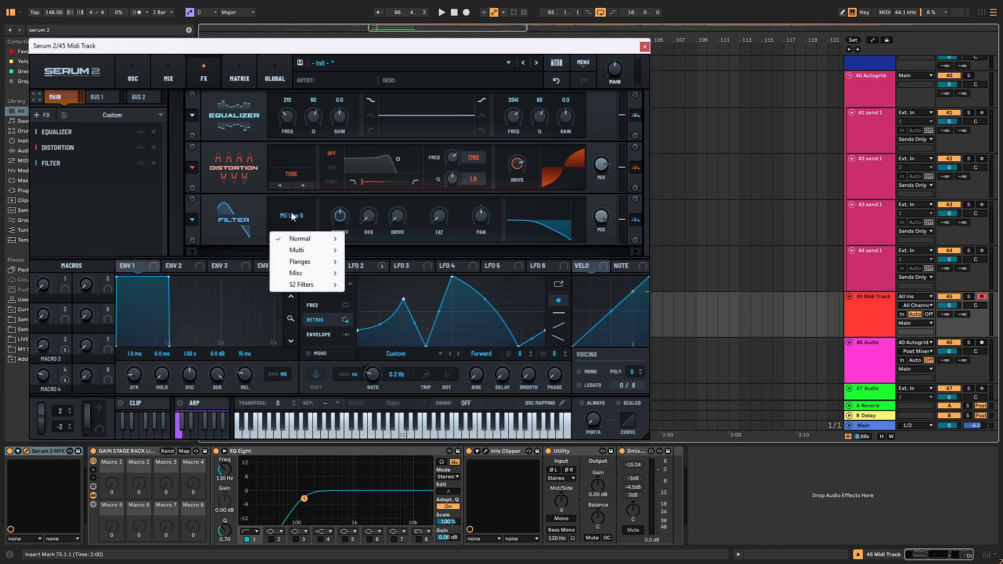
{"action": "mouse_move", "coordinate": [294, 278]}
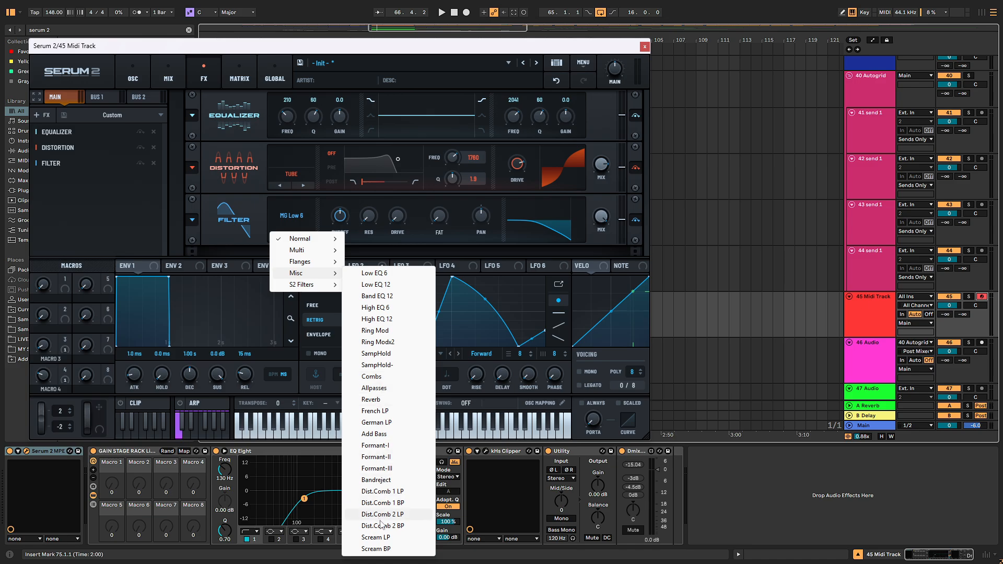
{"action": "left_click", "coordinate": [376, 330]}
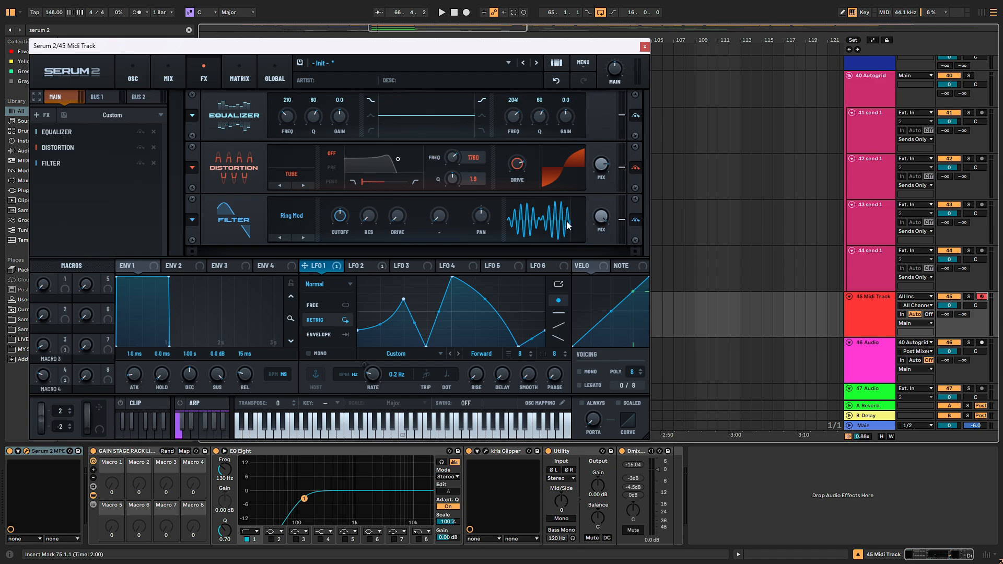
Adjust the Ring Mod filter's mix and cutoff while auditioning a note, and assign Macro 1 to the cutoff with the macro slightly raised.
{"action": "mouse_move", "coordinate": [598, 221]}
{"action": "left_click_drag", "start_coordinate": [598, 220], "coordinate": [594, 246]}
{"action": "key", "text": "g"}
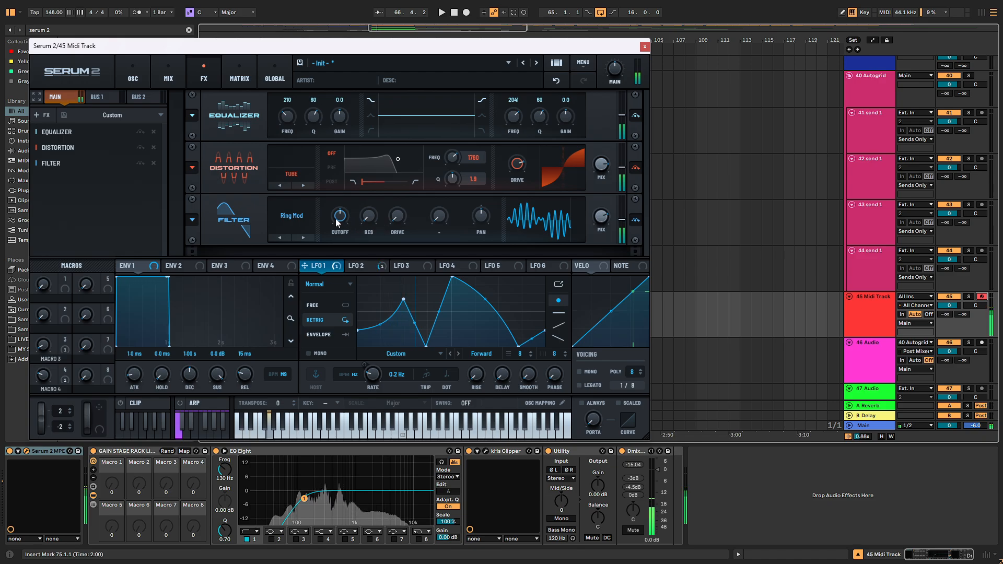
{"action": "left_click_drag", "start_coordinate": [340, 226], "coordinate": [345, 204]}
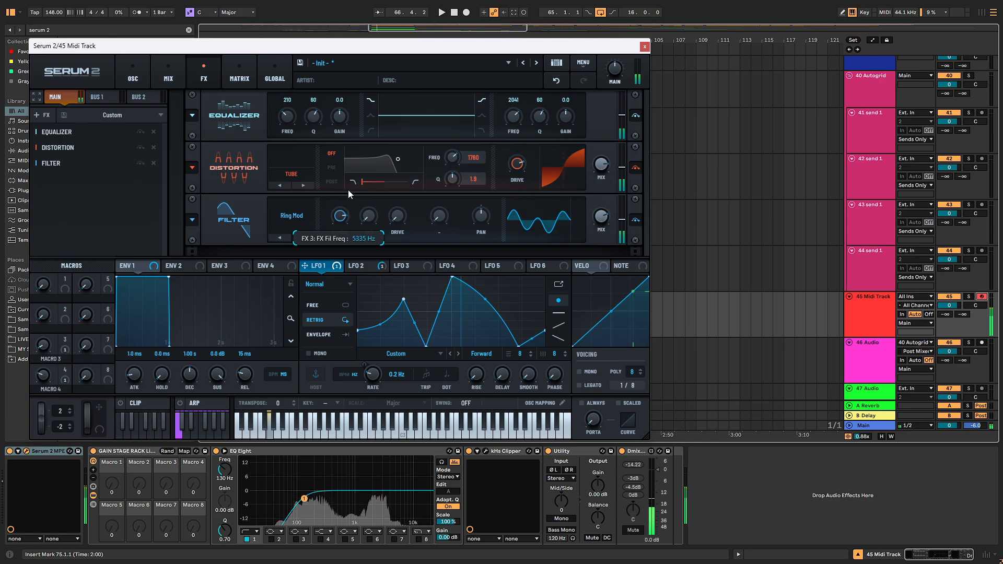
{"action": "left_click_drag", "start_coordinate": [348, 190], "coordinate": [338, 238]}
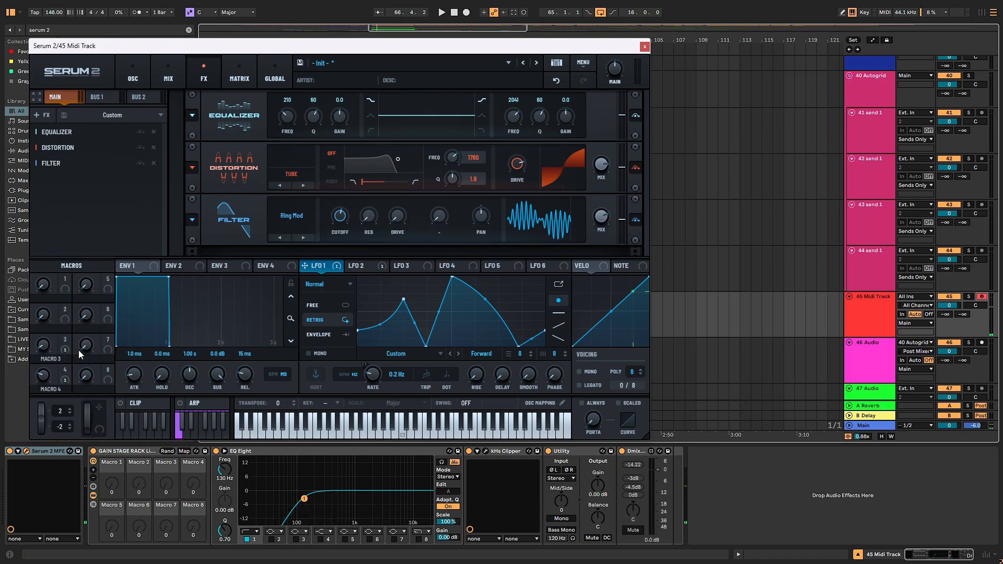
{"action": "left_click_drag", "start_coordinate": [65, 279], "coordinate": [331, 206]}
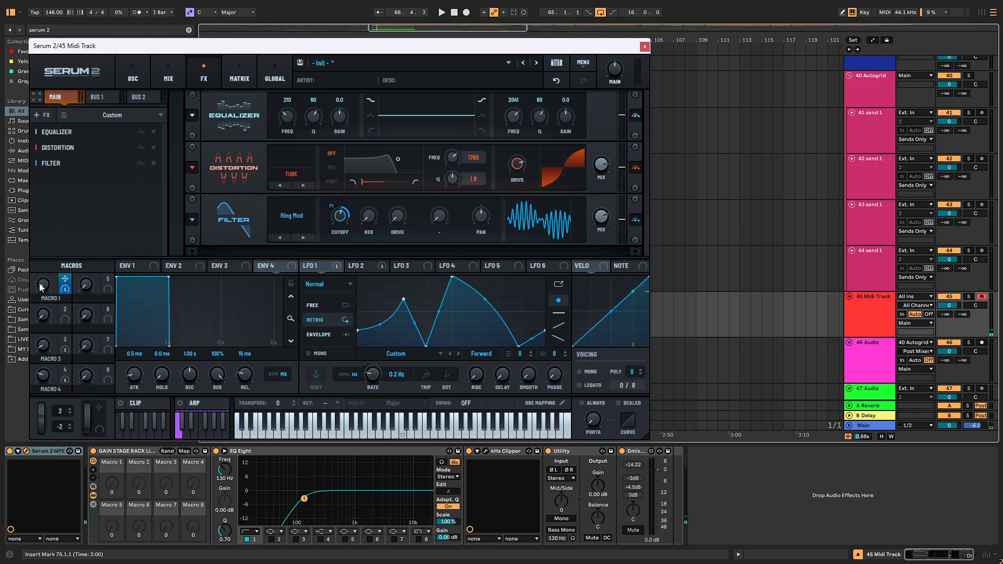
{"action": "left_click_drag", "start_coordinate": [40, 286], "coordinate": [71, 263]}
Give LFO 3 a Random (Curved) shape, assign it to the Ring Mod filter's mix, and set its rate to bar.
{"action": "left_click", "coordinate": [405, 266]}
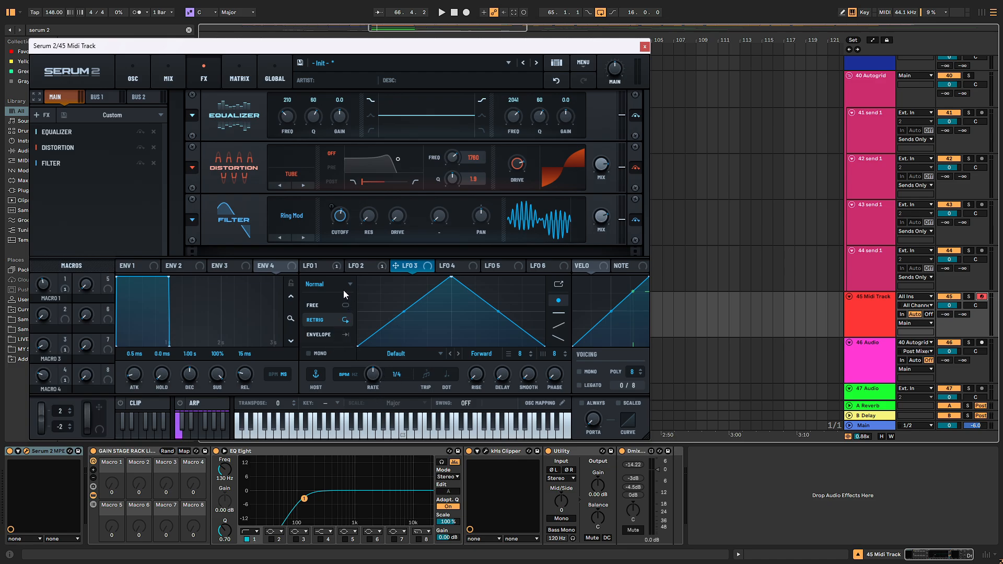
{"action": "left_click", "coordinate": [397, 354]}
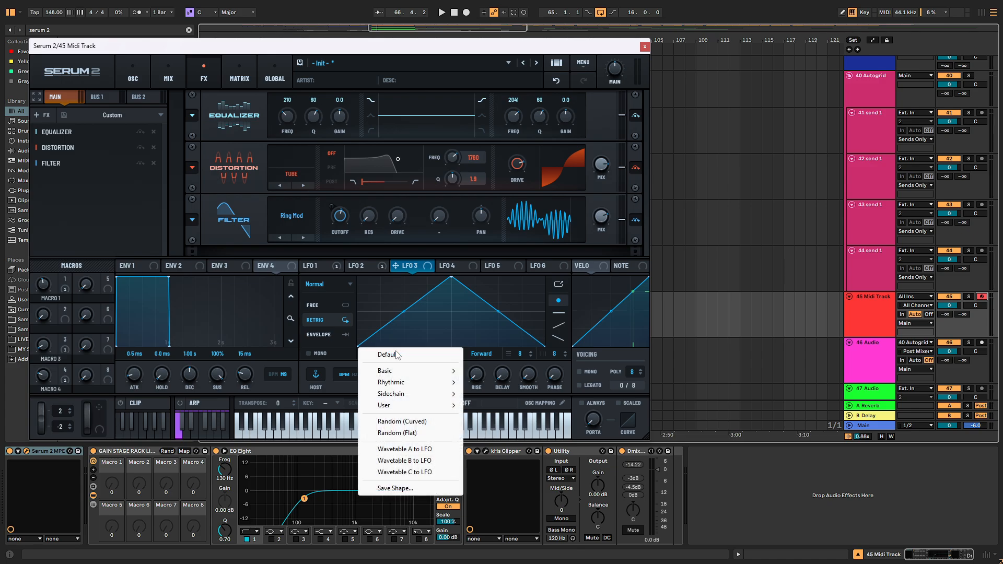
{"action": "left_click", "coordinate": [391, 422]}
{"action": "left_click_drag", "start_coordinate": [411, 268], "coordinate": [598, 171]}
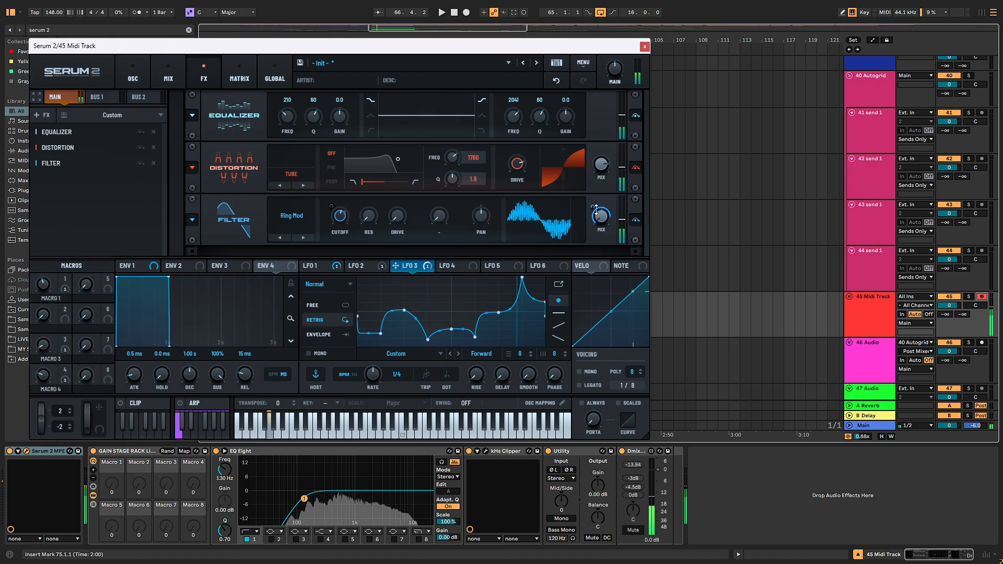
{"action": "left_click_drag", "start_coordinate": [366, 384], "coordinate": [364, 394]}
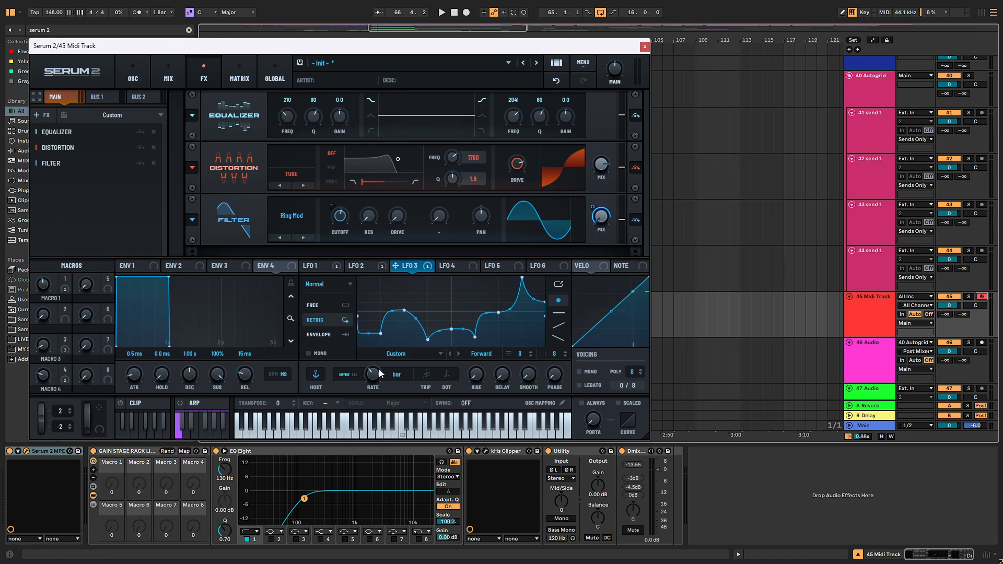
Try Macro 2 as the auxiliary source for LFO 3's modulation of the filter effect's wet level.
{"action": "left_click", "coordinate": [239, 73]}
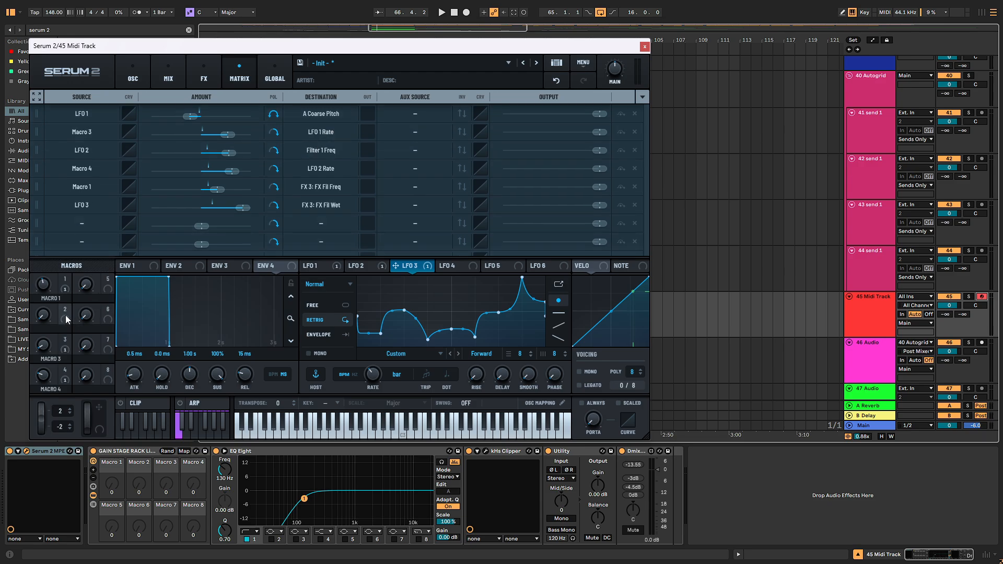
{"action": "left_click_drag", "start_coordinate": [64, 315], "coordinate": [77, 224]}
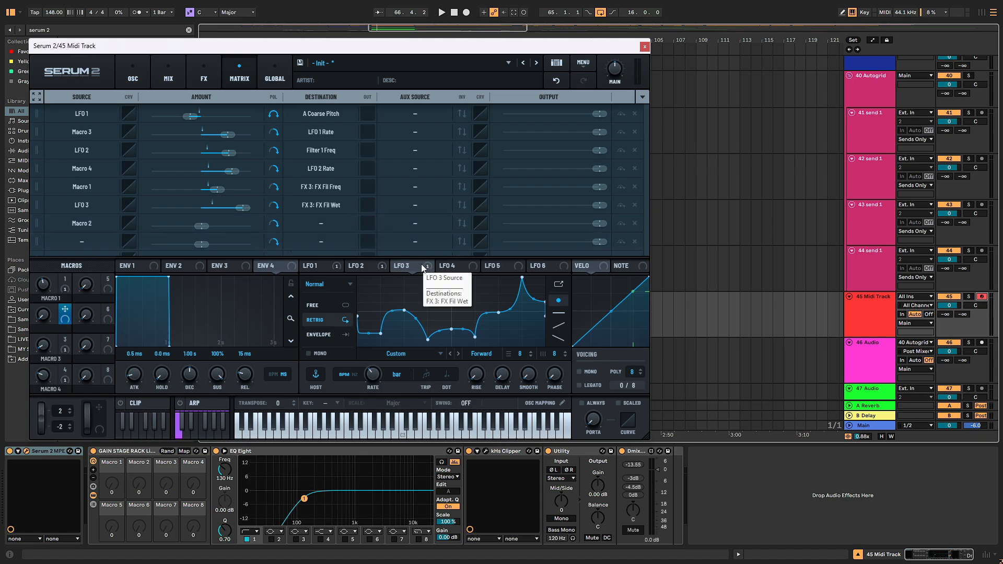
{"action": "left_click", "coordinate": [81, 223]}
{"action": "left_click", "coordinate": [68, 239]}
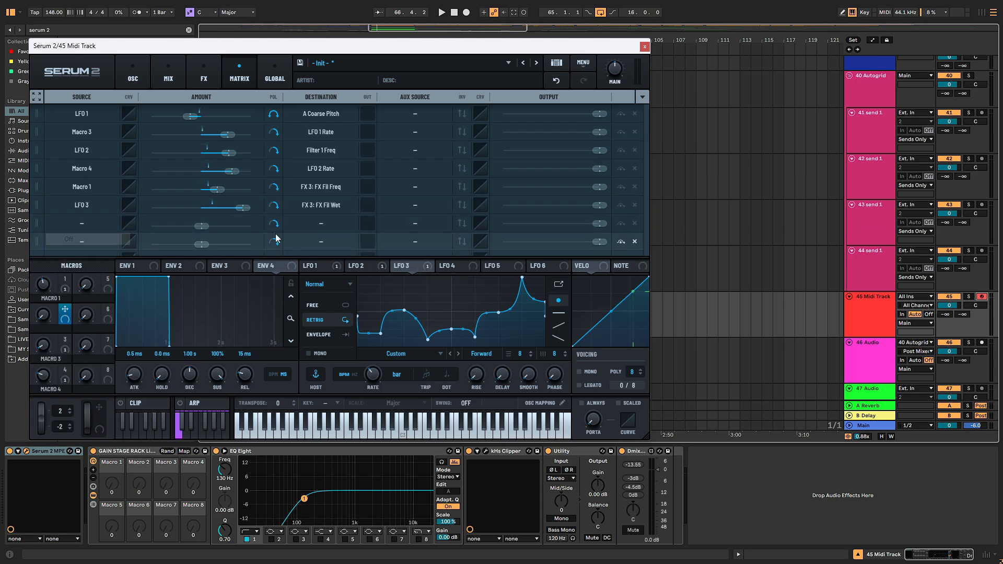
{"action": "left_click", "coordinate": [416, 205]}
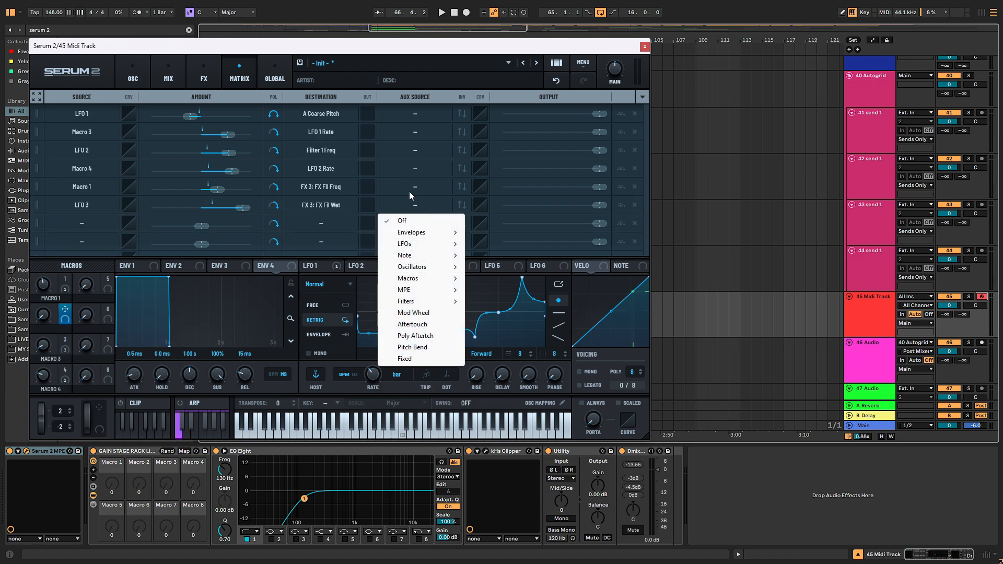
{"action": "mouse_move", "coordinate": [413, 283]}
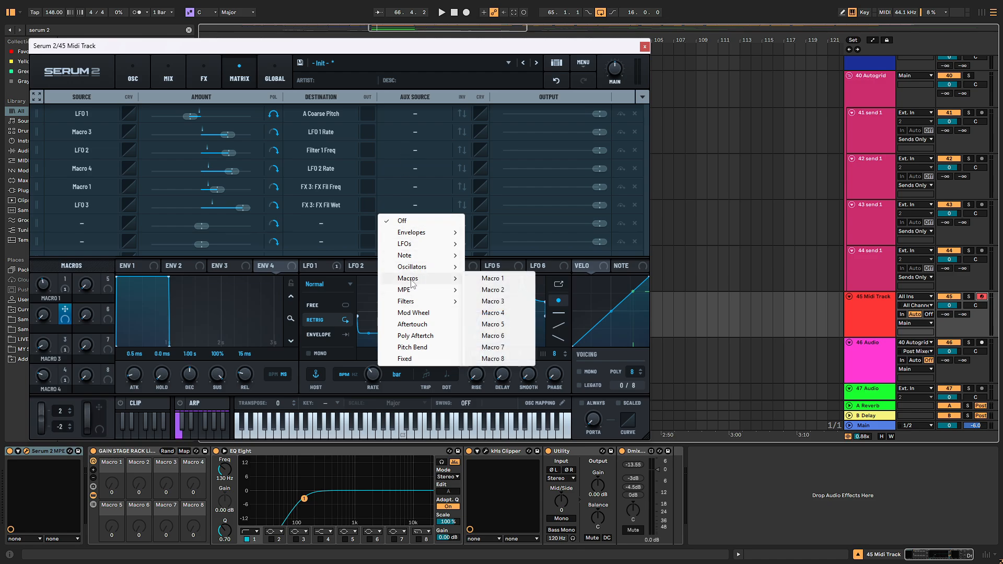
{"action": "left_click", "coordinate": [492, 290]}
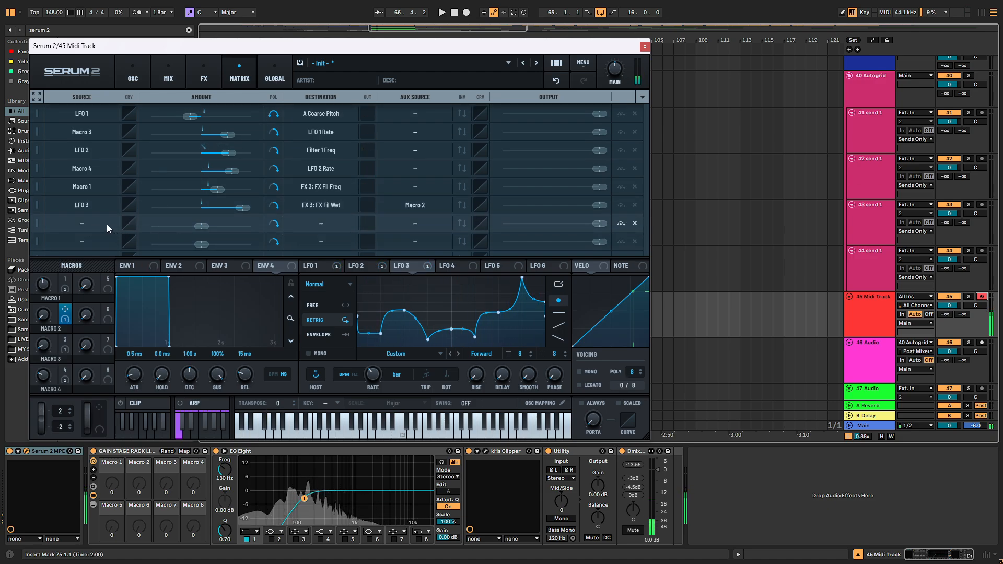
{"action": "left_click", "coordinate": [186, 74]}
{"action": "left_click", "coordinate": [175, 73]}
{"action": "left_click", "coordinate": [193, 79]}
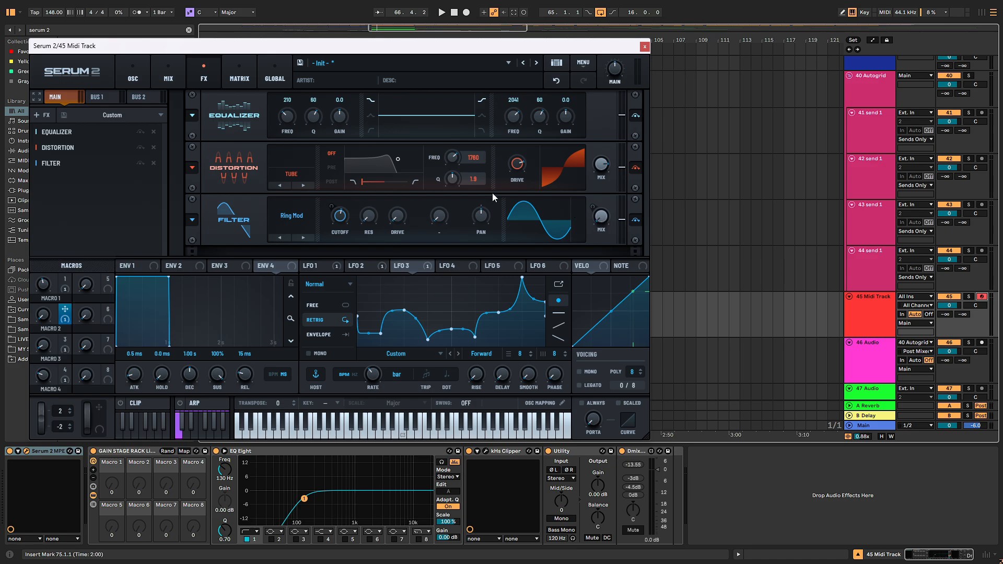
Turn off the auxiliary source of the LFO 3 modulation on the filter effect's wet level.
{"action": "left_click", "coordinate": [239, 72]}
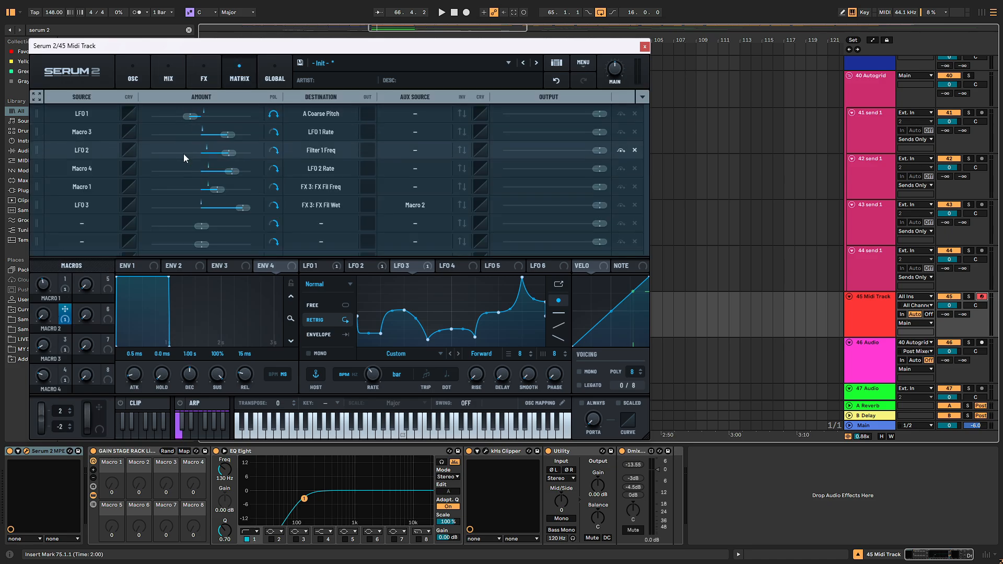
{"action": "left_click", "coordinate": [84, 205]}
{"action": "left_click", "coordinate": [434, 206]}
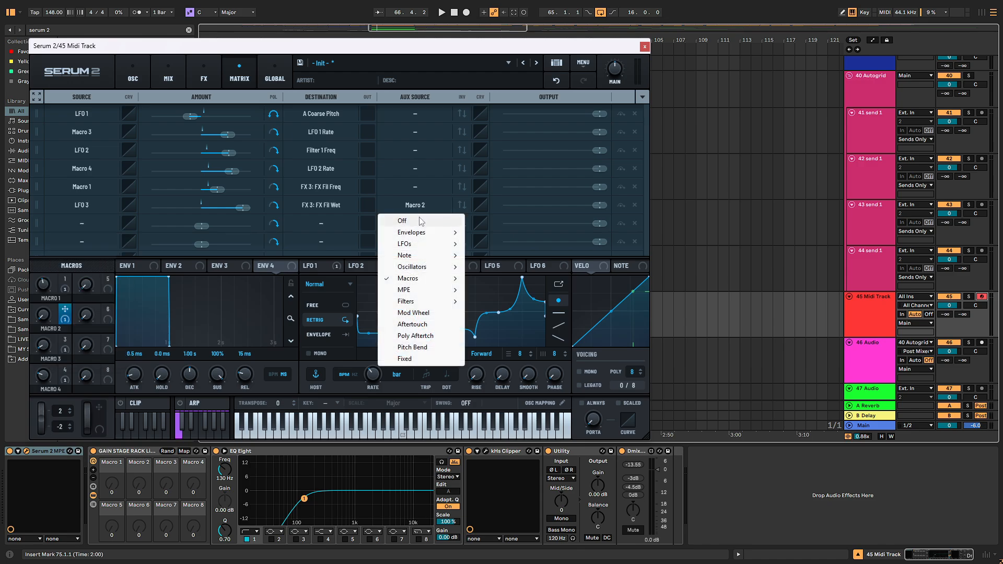
{"action": "left_click", "coordinate": [418, 221]}
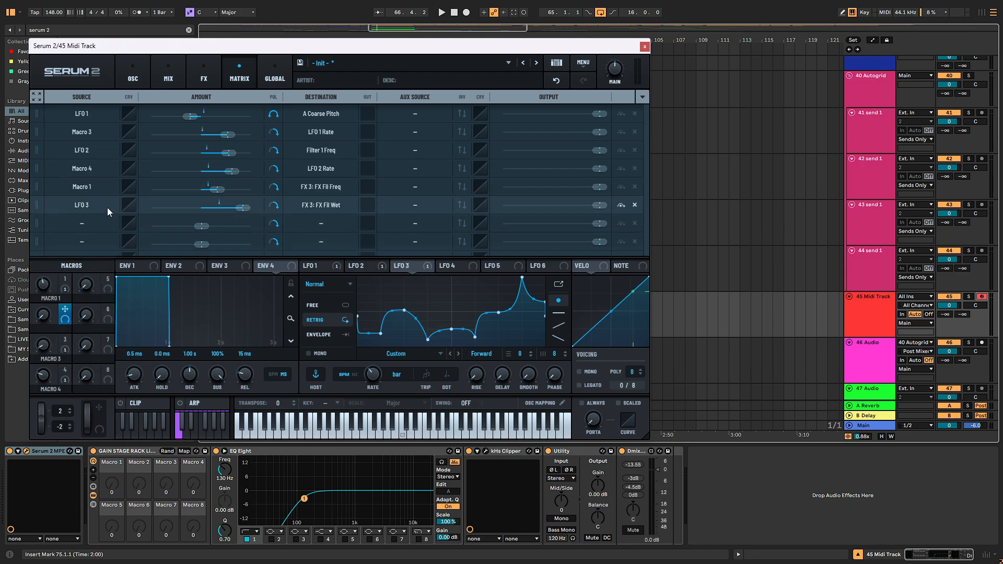
{"action": "left_click", "coordinate": [81, 188]}
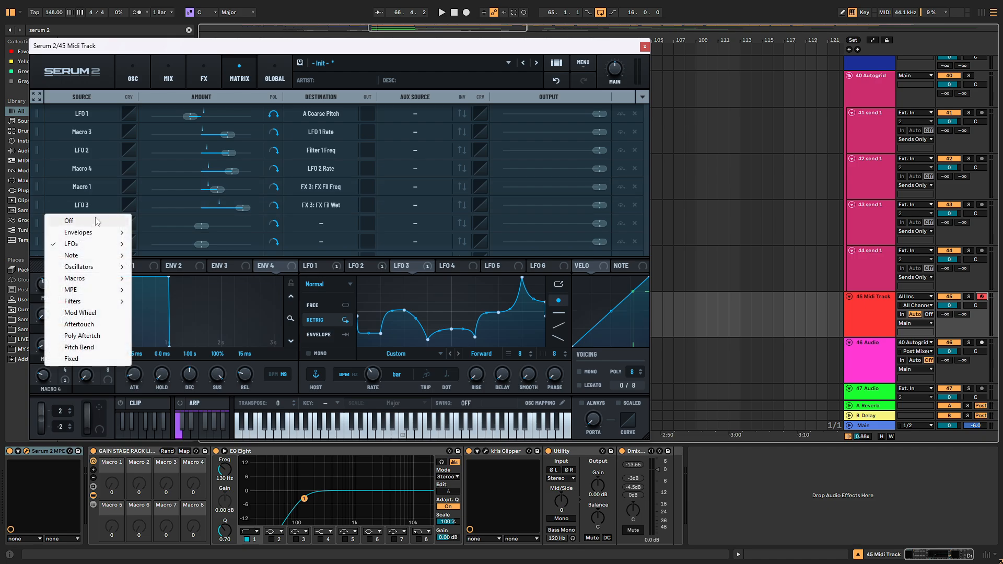
{"action": "key", "text": "Escape"}
Replace all modulators on the Ring Mod filter's mix with Macro 2 and raise the macro.
{"action": "left_click", "coordinate": [132, 75]}
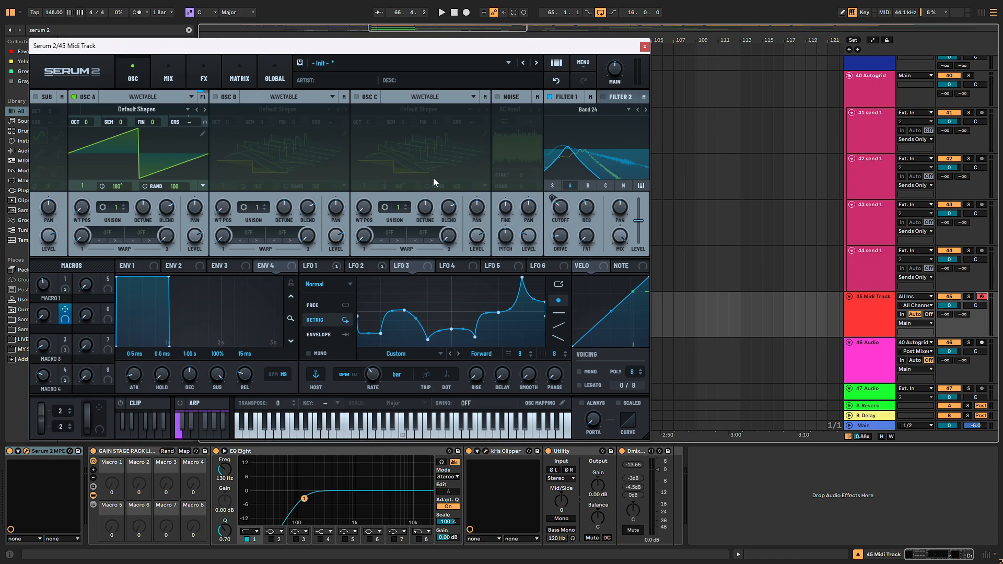
{"action": "left_click", "coordinate": [172, 75]}
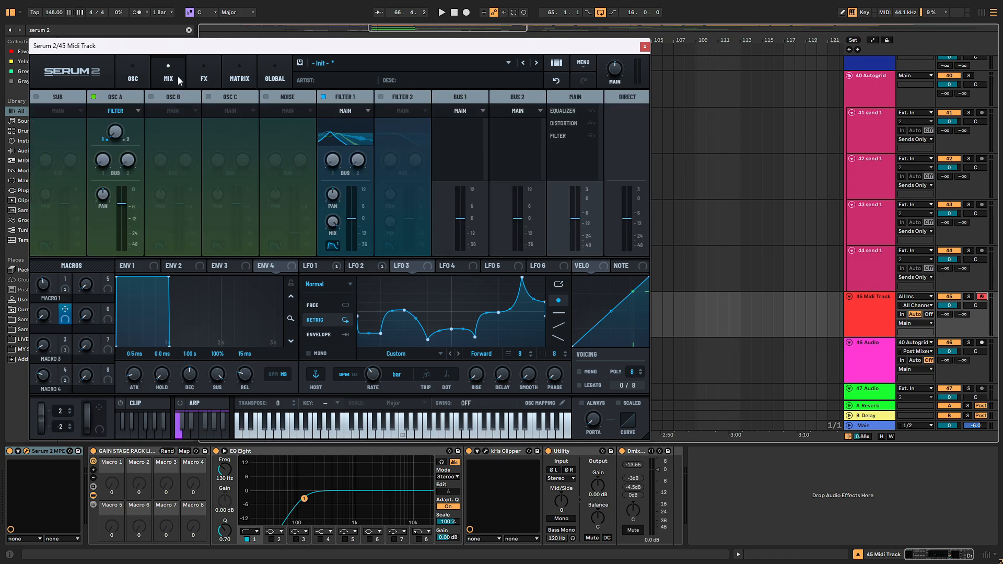
{"action": "left_click", "coordinate": [204, 76]}
{"action": "right_click", "coordinate": [593, 230]}
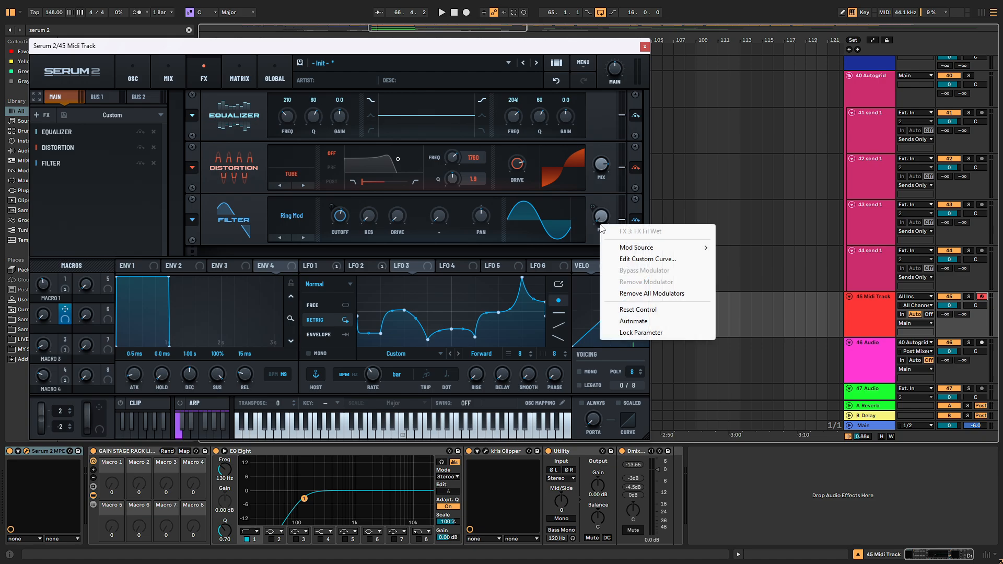
{"action": "left_click", "coordinate": [637, 293]}
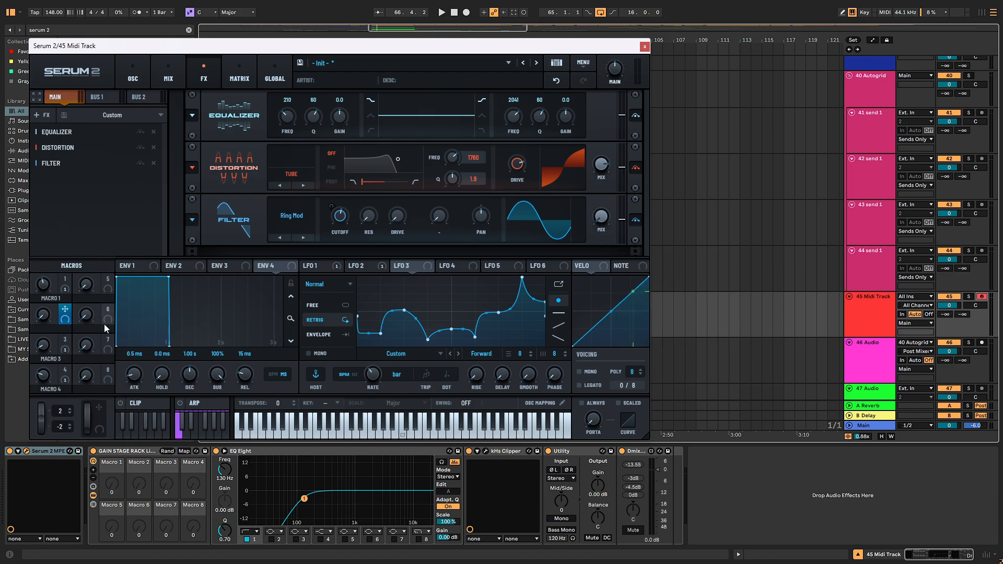
{"action": "left_click_drag", "start_coordinate": [70, 309], "coordinate": [603, 219]}
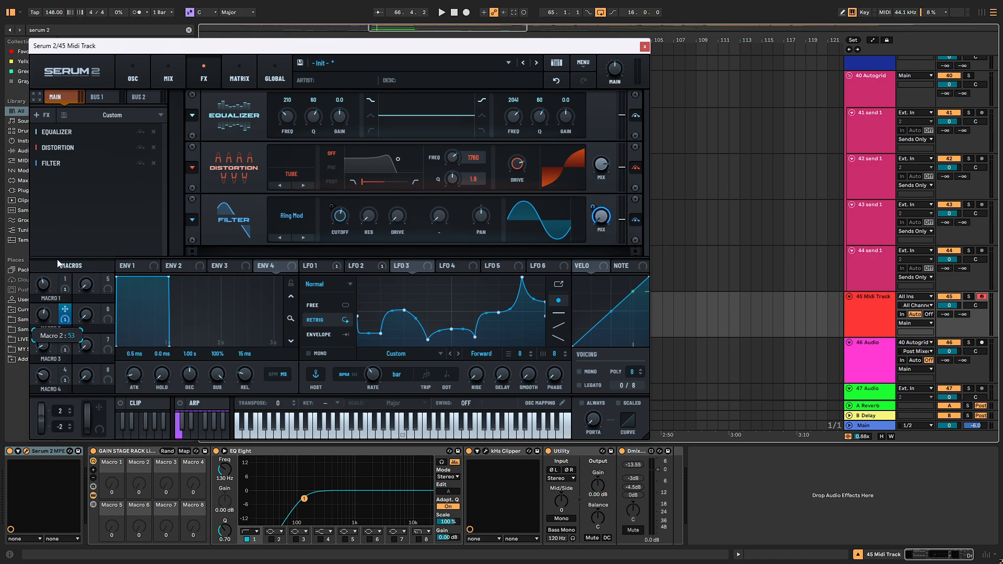
{"action": "left_click_drag", "start_coordinate": [57, 260], "coordinate": [57, 236]}
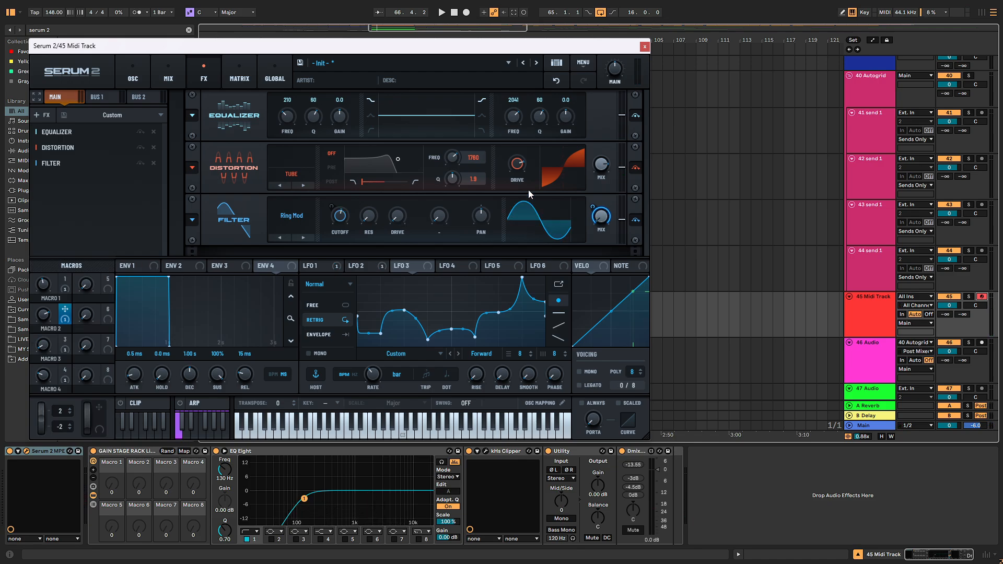
Add a Convolve effect after the filter with the factory short impulse response Tiny Diffuse and a mix of about 39%.
{"action": "left_click", "coordinate": [123, 201]}
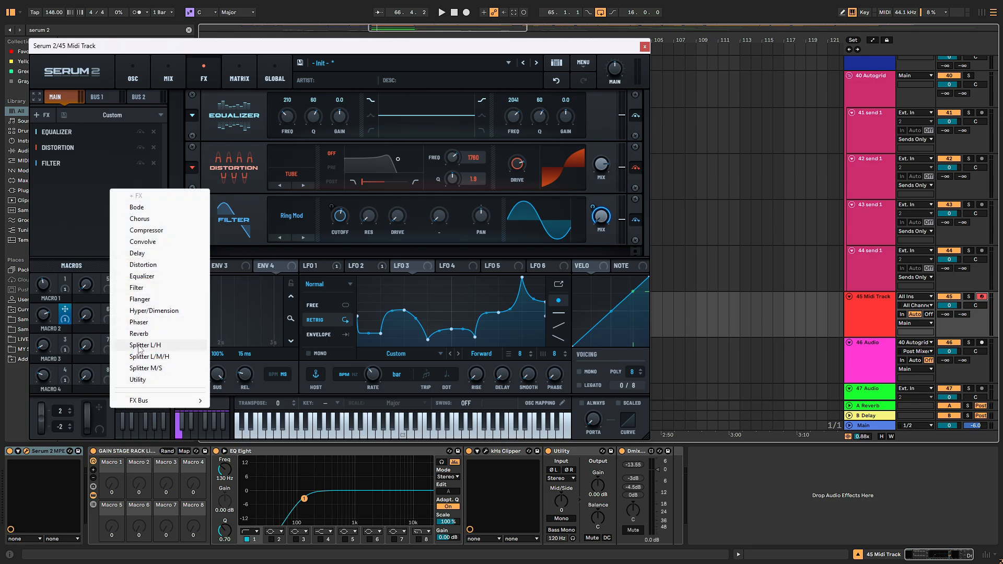
{"action": "left_click", "coordinate": [142, 242]}
{"action": "left_click", "coordinate": [313, 237]}
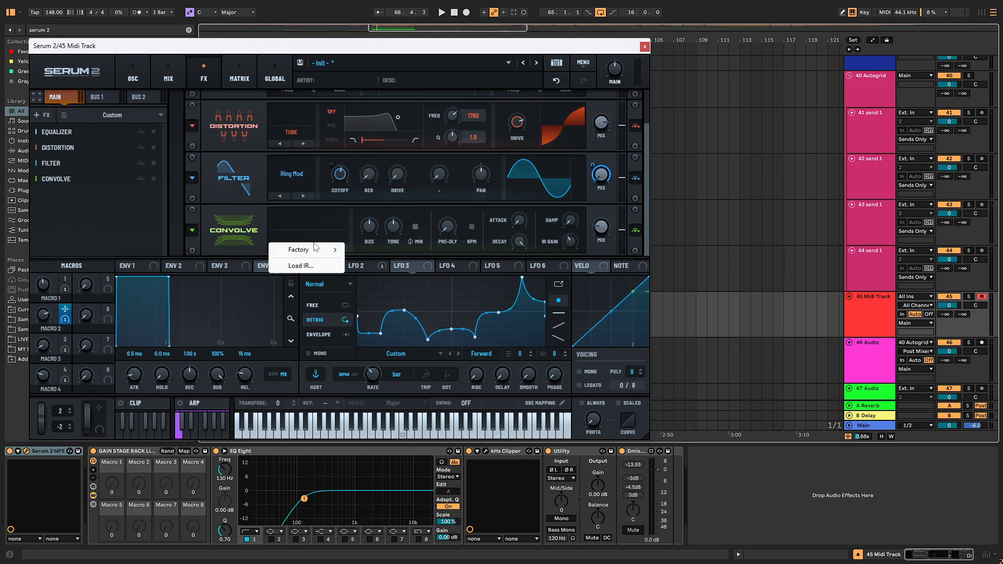
{"action": "mouse_move", "coordinate": [313, 250]}
{"action": "mouse_move", "coordinate": [385, 308]}
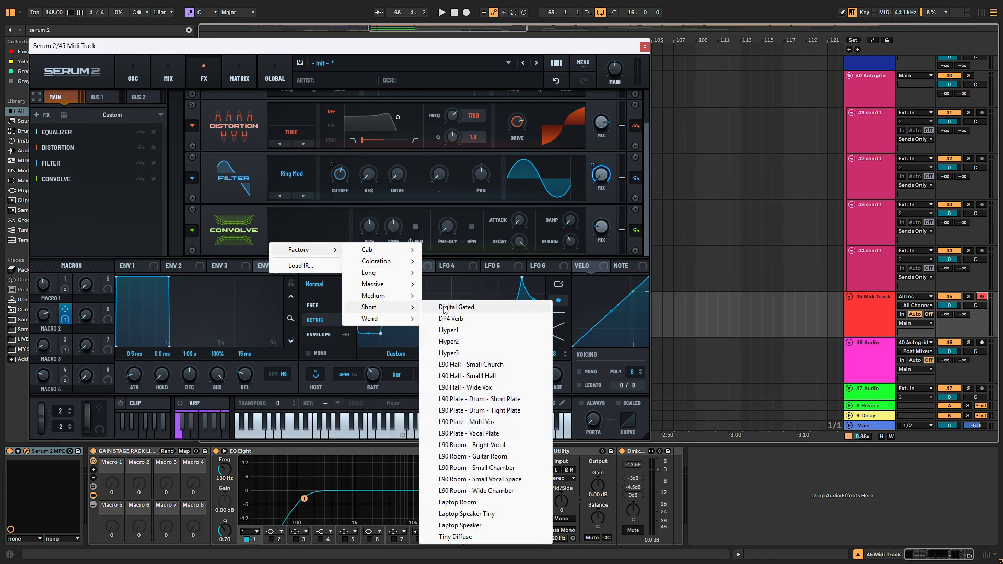
{"action": "left_click", "coordinate": [456, 538]}
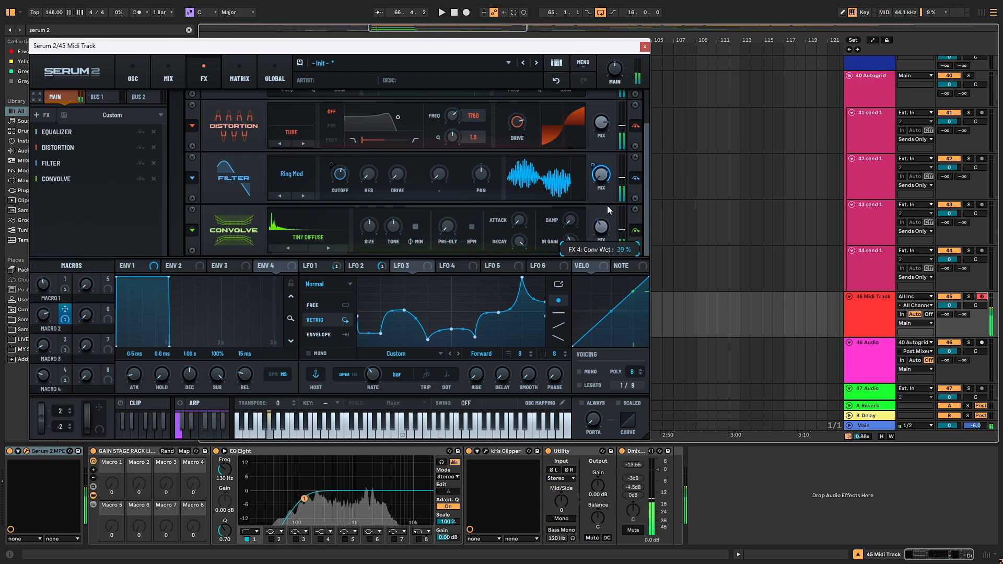
Fine-tune the Ring Mod filter's Macro 1-driven cutoff, auditioning it with Macro 1 sweeps, and set Macro 4 to about 13.
{"action": "left_click_drag", "start_coordinate": [48, 308], "coordinate": [37, 345]}
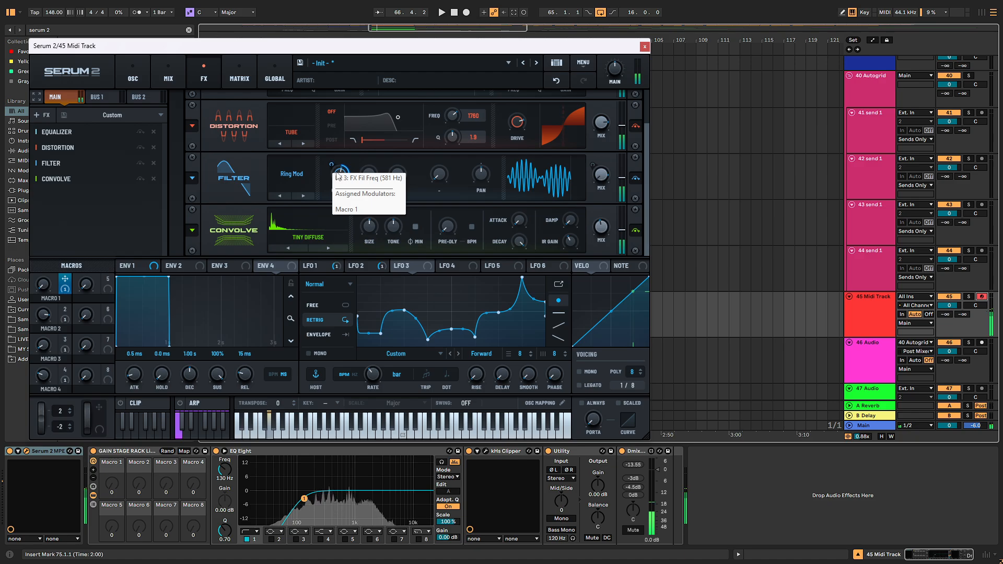
{"action": "mouse_move", "coordinate": [337, 172]}
{"action": "left_mouse_down"}
{"action": "mouse_move", "coordinate": [337, 189]}
{"action": "mouse_move", "coordinate": [337, 175]}
{"action": "left_mouse_up"}
{"action": "mouse_move", "coordinate": [333, 164]}
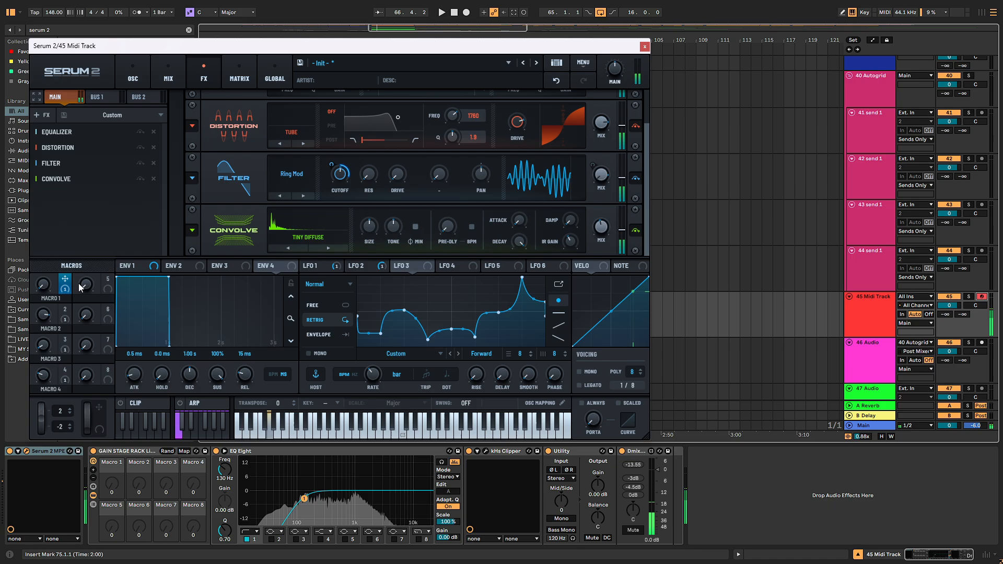
{"action": "left_click_drag", "start_coordinate": [43, 285], "coordinate": [72, 267]}
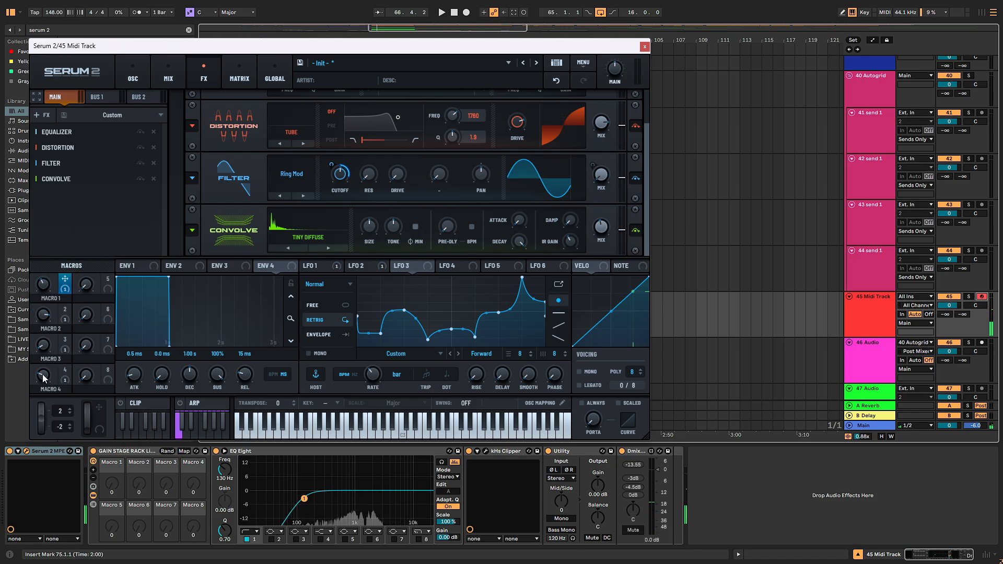
{"action": "mouse_move", "coordinate": [45, 348]}
{"action": "mouse_move", "coordinate": [40, 397]}
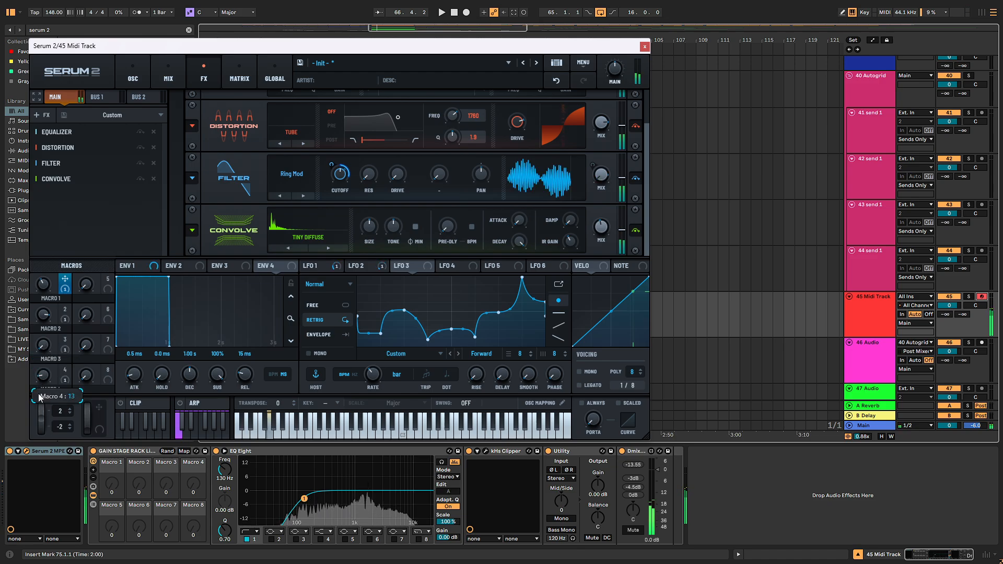
{"action": "mouse_move", "coordinate": [43, 284]}
{"action": "left_mouse_down"}
{"action": "mouse_move", "coordinate": [55, 246]}
{"action": "mouse_move", "coordinate": [53, 280]}
{"action": "left_mouse_up"}
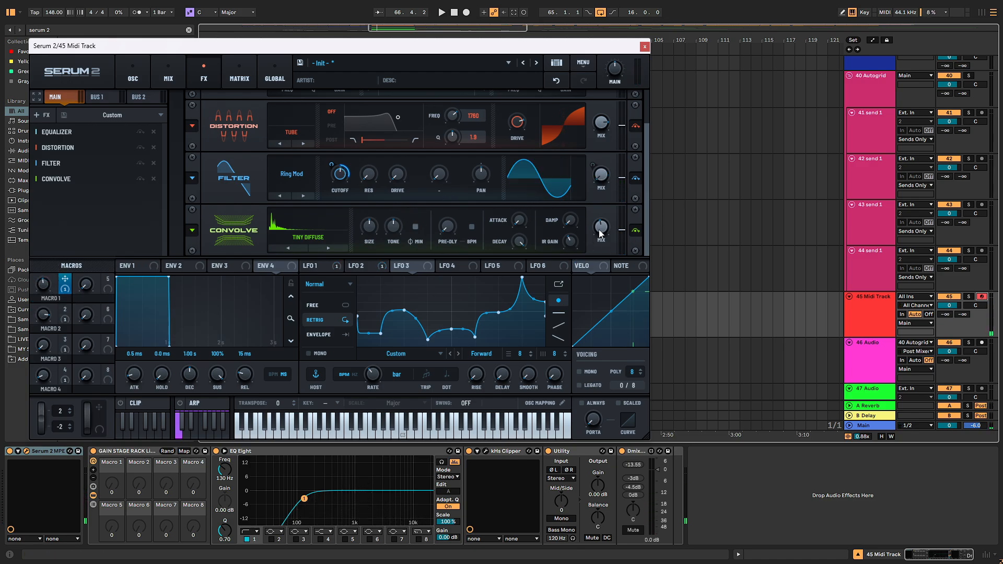
Adjust the Convolve mix and raise its size to about 187%, auditioning the result with a Macro 1 sweep.
{"action": "mouse_move", "coordinate": [599, 229]}
{"action": "left_mouse_down"}
{"action": "mouse_move", "coordinate": [603, 202]}
{"action": "mouse_move", "coordinate": [598, 211]}
{"action": "left_mouse_up"}
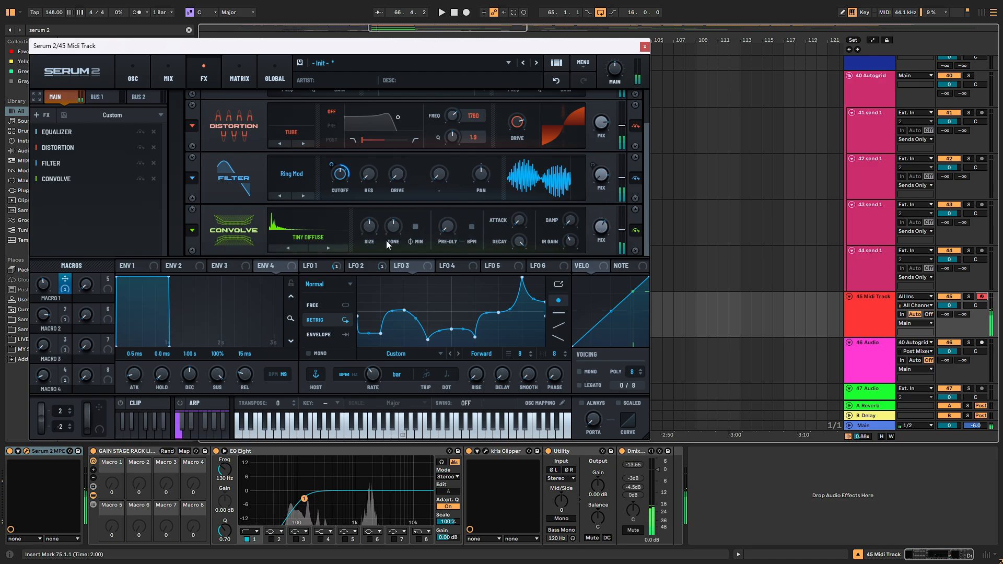
{"action": "left_click_drag", "start_coordinate": [375, 227], "coordinate": [374, 212]}
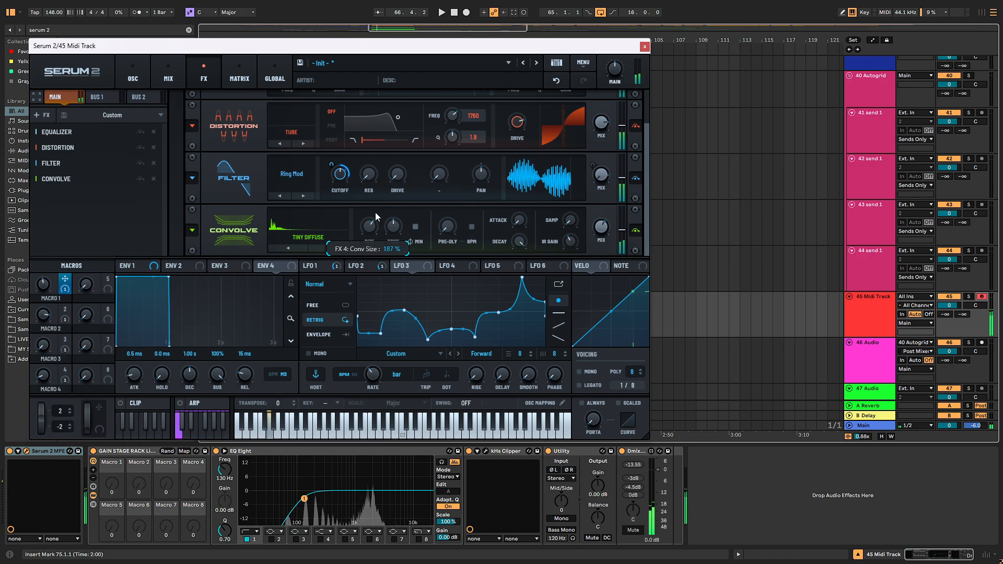
{"action": "left_click_drag", "start_coordinate": [52, 265], "coordinate": [49, 285]}
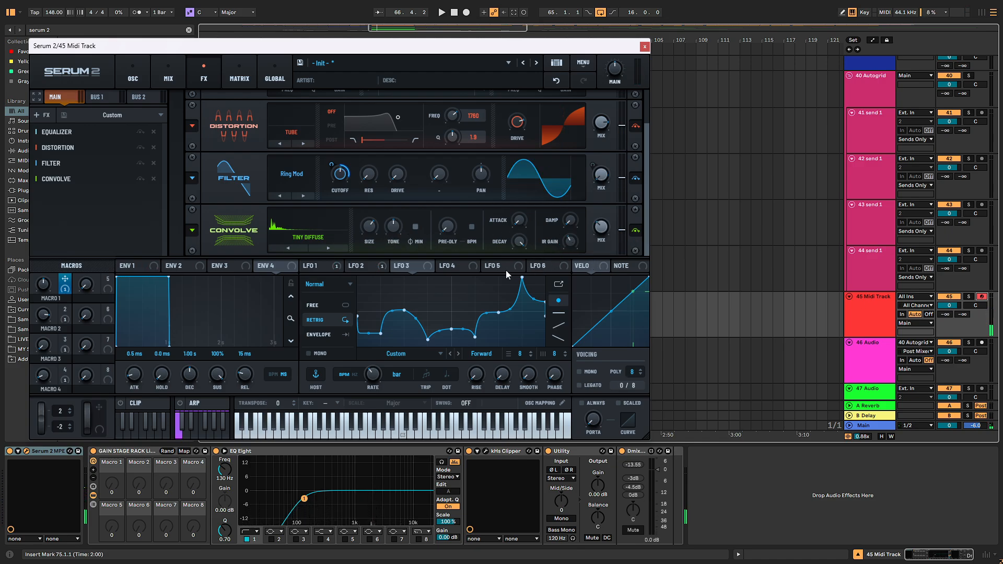
Add a Hyper/Dimension effect after Convolve and lower its Hyper mix and Dimension size.
{"action": "right_click", "coordinate": [110, 199]}
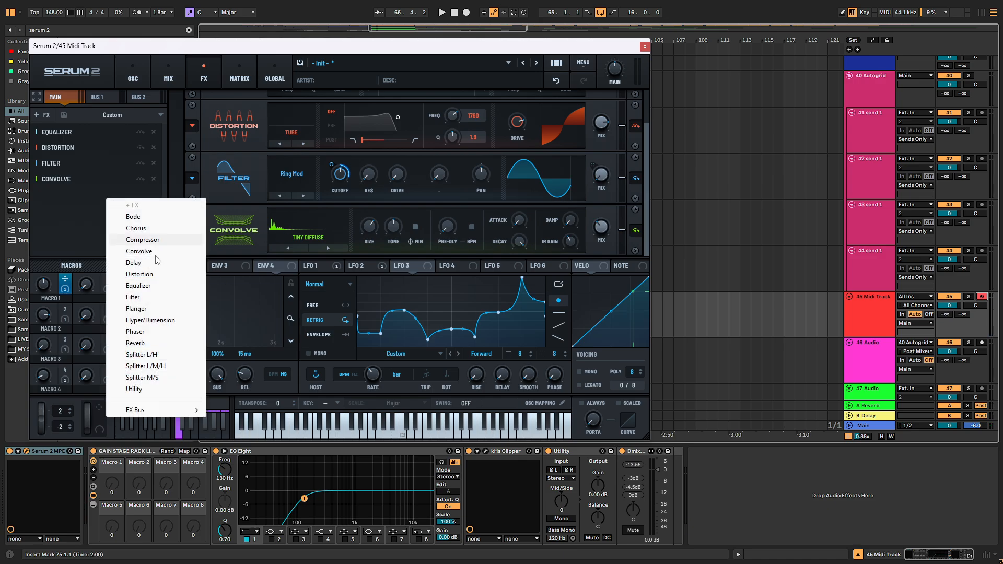
{"action": "left_click", "coordinate": [149, 320]}
{"action": "key", "text": "g"}
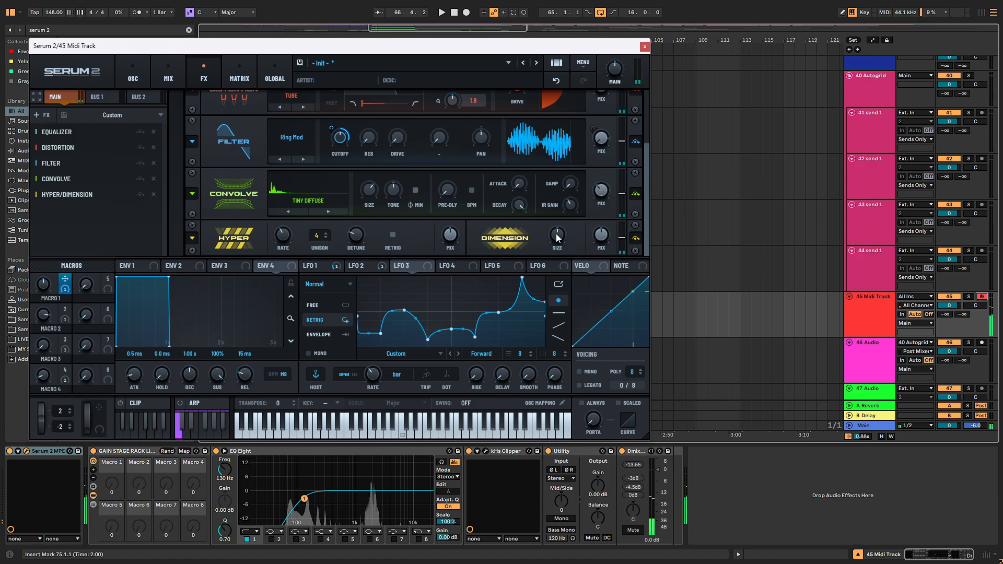
{"action": "left_click_drag", "start_coordinate": [450, 237], "coordinate": [450, 274]}
{"action": "key", "text": "g"}
{"action": "left_click_drag", "start_coordinate": [551, 247], "coordinate": [547, 258]}
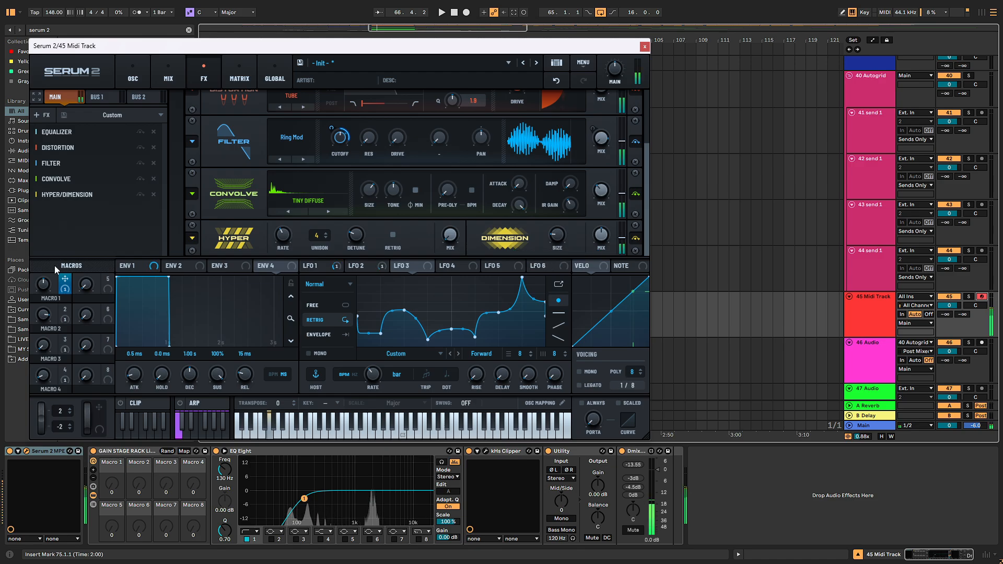
Add a Hall reverb after Hyper/Dimension with a size of about 10% and a shorter decay, auditioning it with Macro 1.
{"action": "left_click", "coordinate": [90, 225]}
{"action": "left_click", "coordinate": [118, 369]}
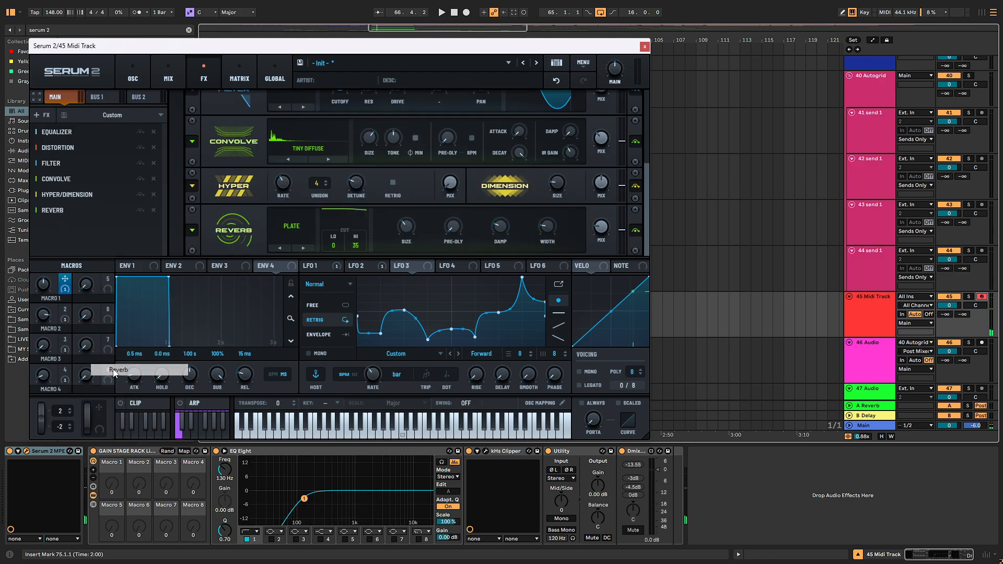
{"action": "left_click", "coordinate": [291, 226]}
{"action": "left_click", "coordinate": [292, 259]}
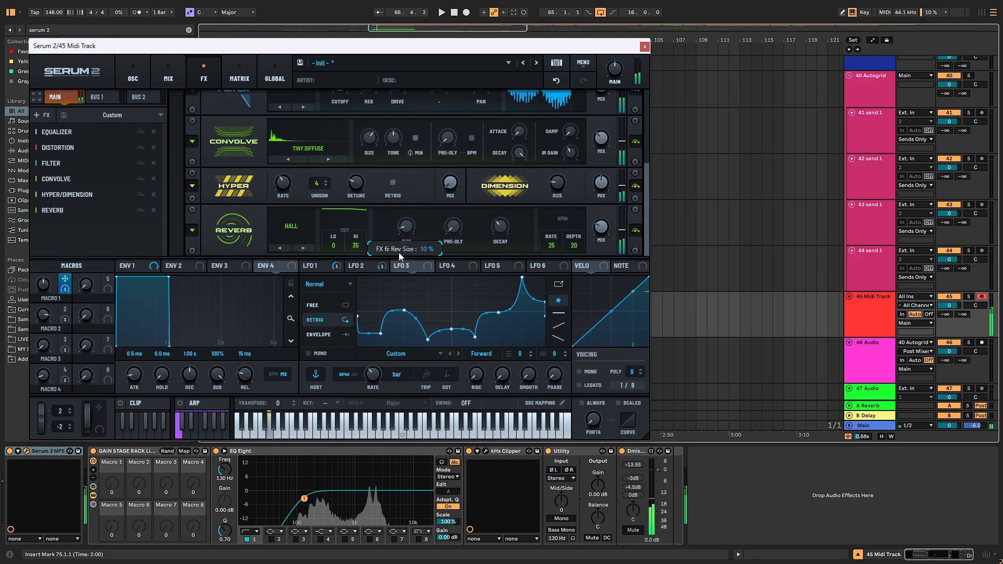
{"action": "left_click_drag", "start_coordinate": [500, 228], "coordinate": [490, 246]}
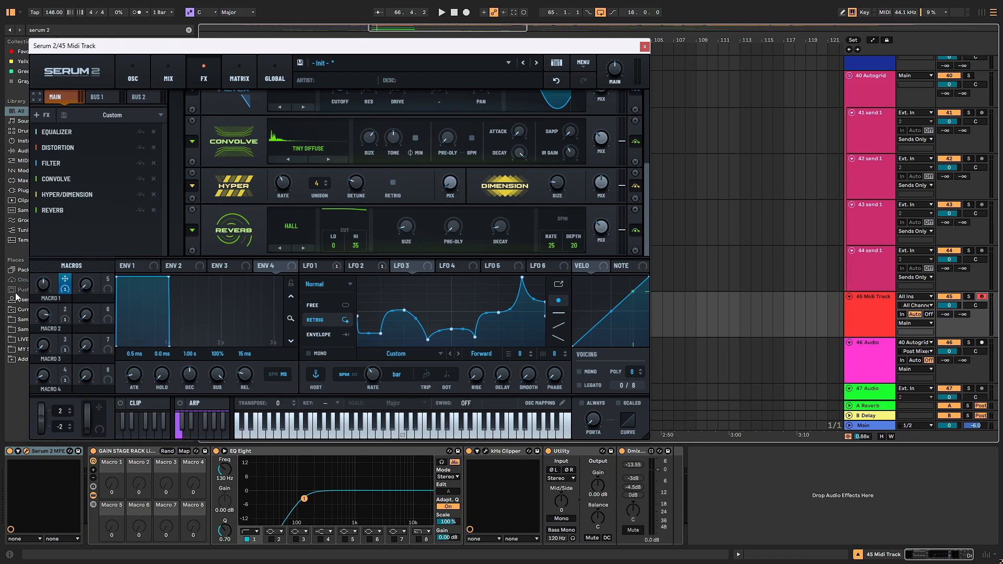
{"action": "mouse_move", "coordinate": [55, 291]}
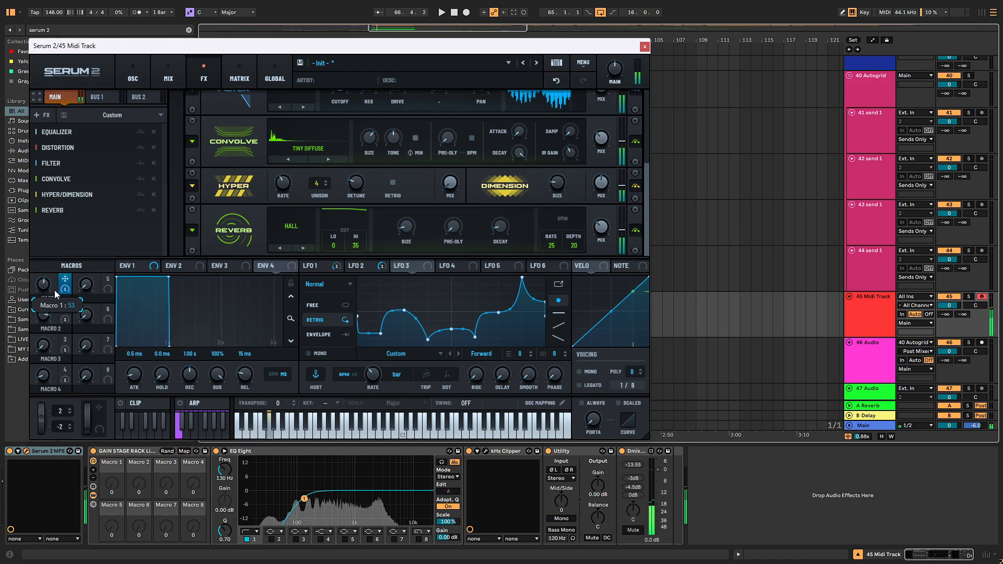
{"action": "mouse_move", "coordinate": [54, 289]}
{"action": "left_mouse_down"}
{"action": "mouse_move", "coordinate": [54, 373]}
{"action": "mouse_move", "coordinate": [54, 261]}
{"action": "mouse_move", "coordinate": [48, 300]}
{"action": "left_mouse_up"}
Add a second Equalizer at the end of the chain with a high shelf at about 2924 Hz and -6.3 dB gain.
{"action": "left_click", "coordinate": [80, 221]}
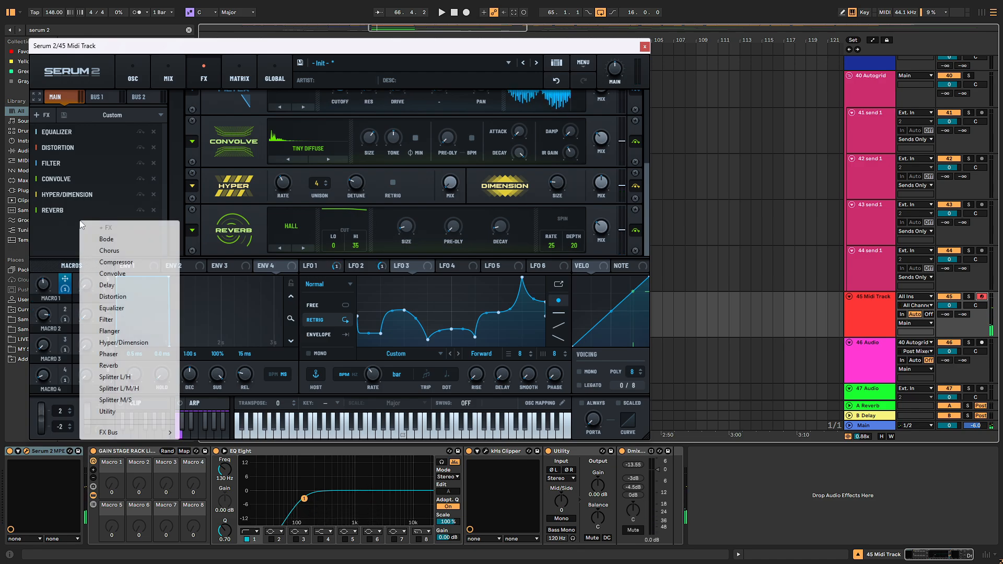
{"action": "left_click", "coordinate": [111, 308]}
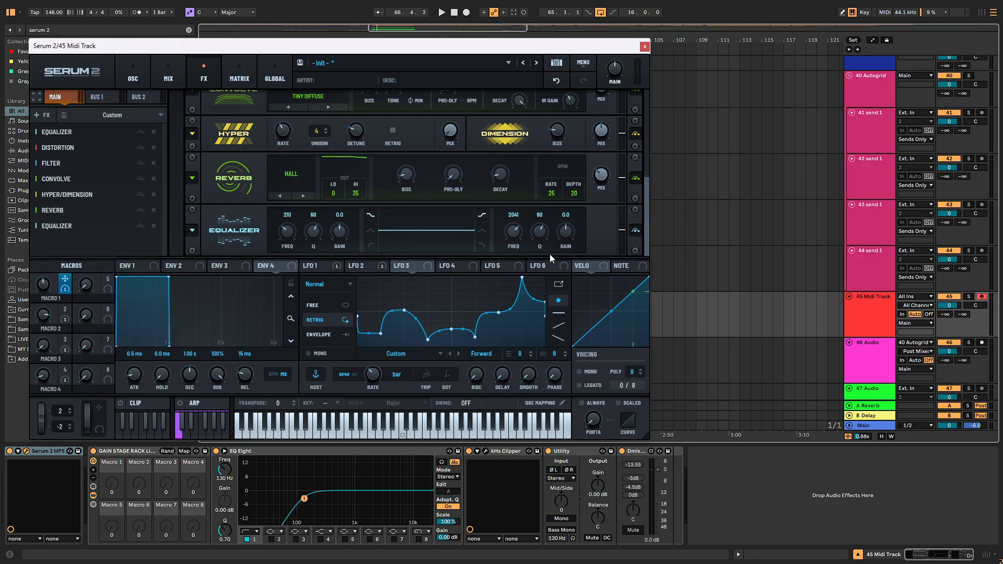
{"action": "left_click_drag", "start_coordinate": [511, 238], "coordinate": [560, 248]}
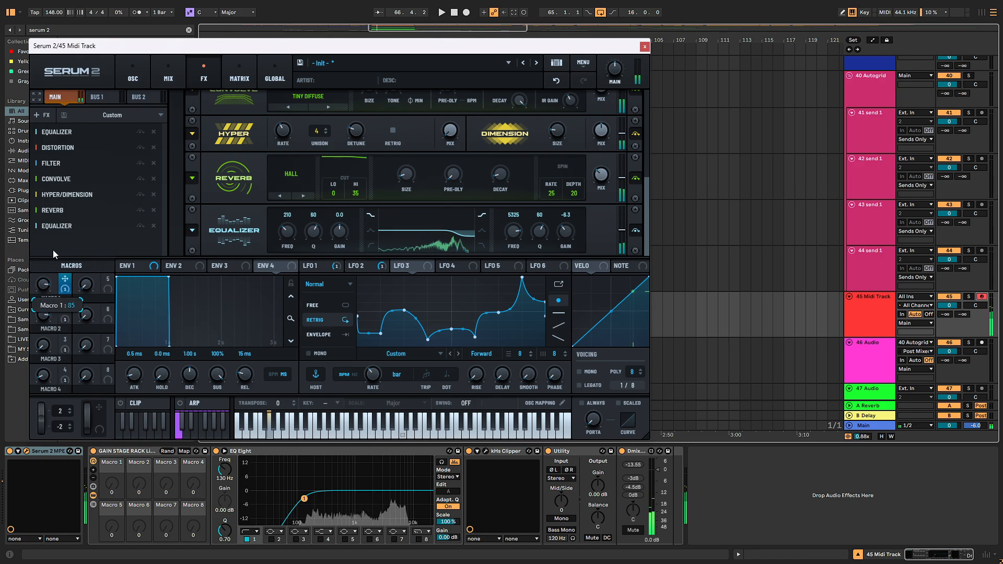
{"action": "left_click_drag", "start_coordinate": [54, 249], "coordinate": [49, 287]}
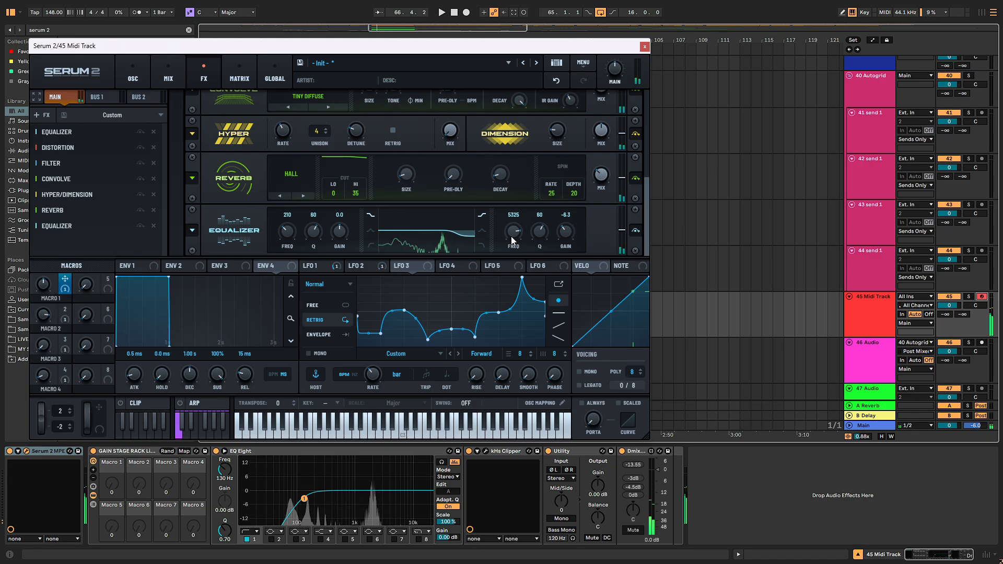
{"action": "left_click_drag", "start_coordinate": [514, 231], "coordinate": [510, 248]}
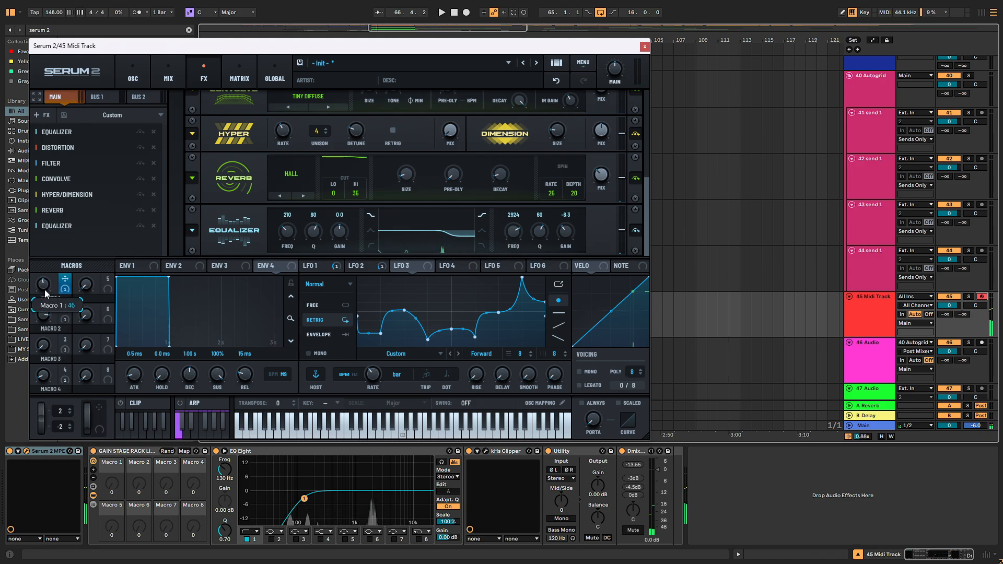
{"action": "mouse_move", "coordinate": [45, 289]}
{"action": "left_mouse_down"}
{"action": "mouse_move", "coordinate": [39, 328]}
{"action": "mouse_move", "coordinate": [58, 233]}
{"action": "mouse_move", "coordinate": [51, 319]}
{"action": "mouse_move", "coordinate": [54, 265]}
{"action": "mouse_move", "coordinate": [45, 315]}
{"action": "mouse_move", "coordinate": [49, 278]}
{"action": "left_mouse_up"}
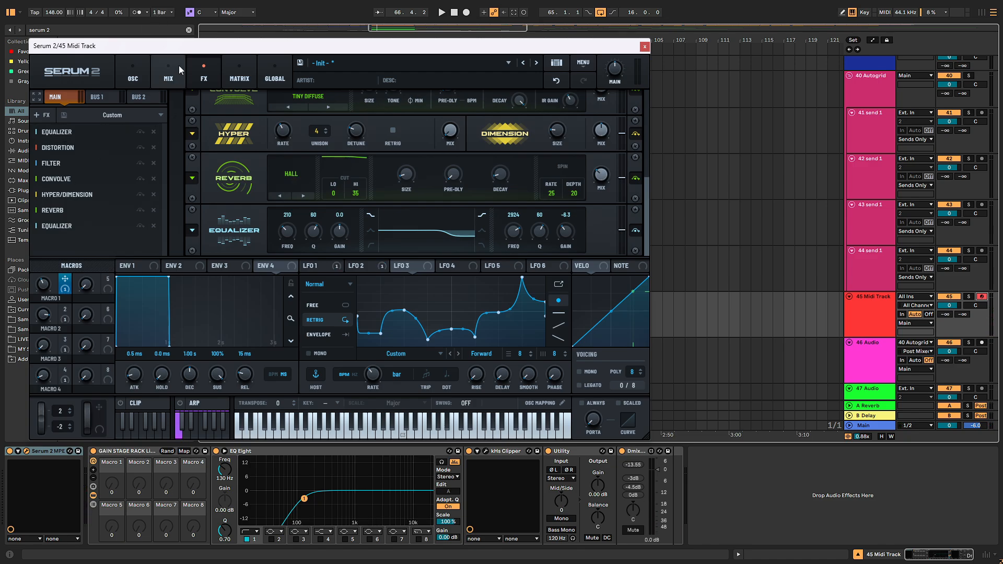
Close the Serum 2 window and create a MIDI clip from bar 65 to 81 on the 45 Midi Track with one full-length G3 note.
{"action": "left_click", "coordinate": [132, 76]}
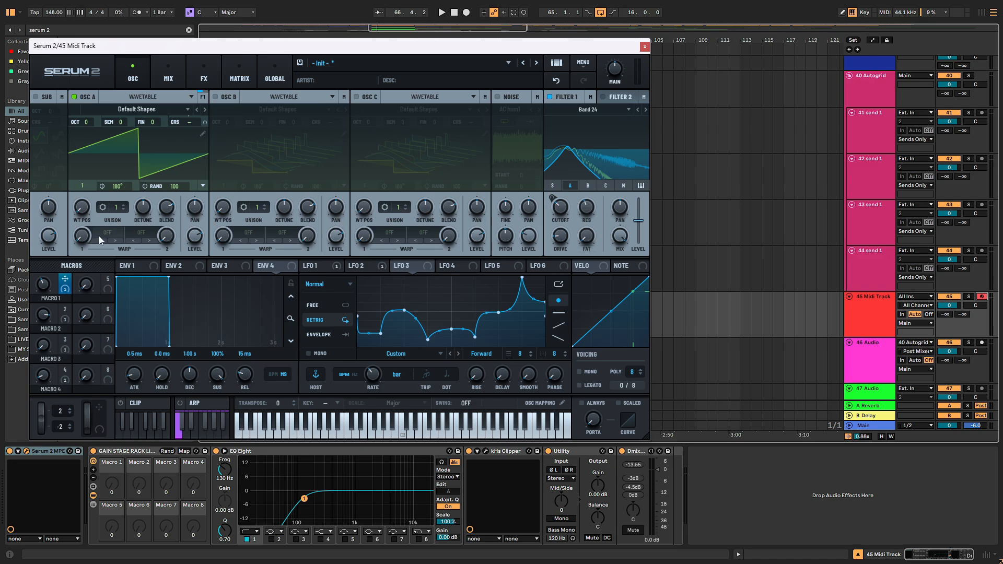
{"action": "left_click", "coordinate": [644, 47]}
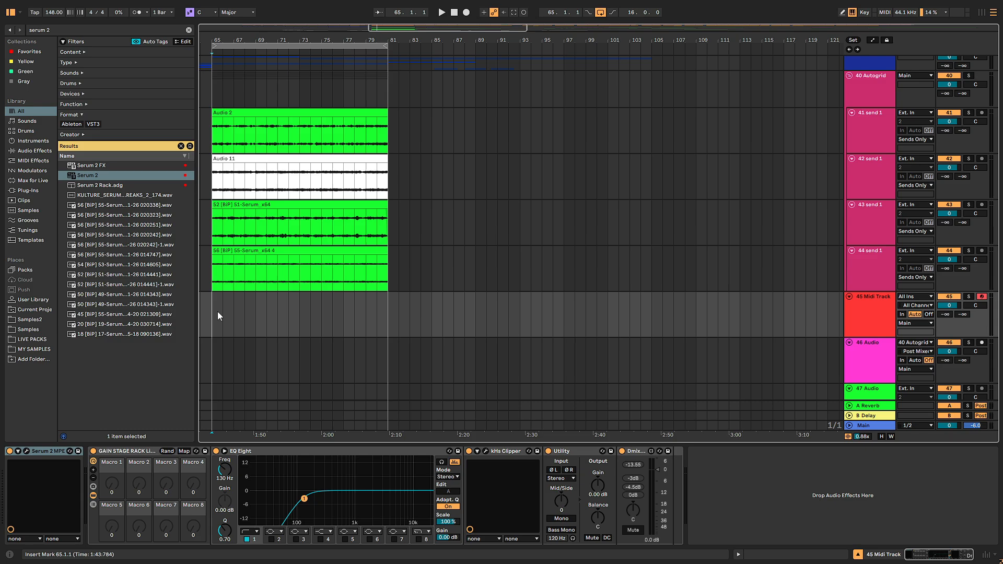
{"action": "left_click_drag", "start_coordinate": [218, 311], "coordinate": [384, 321]}
{"action": "key", "text": "ctrl+shift+m"}
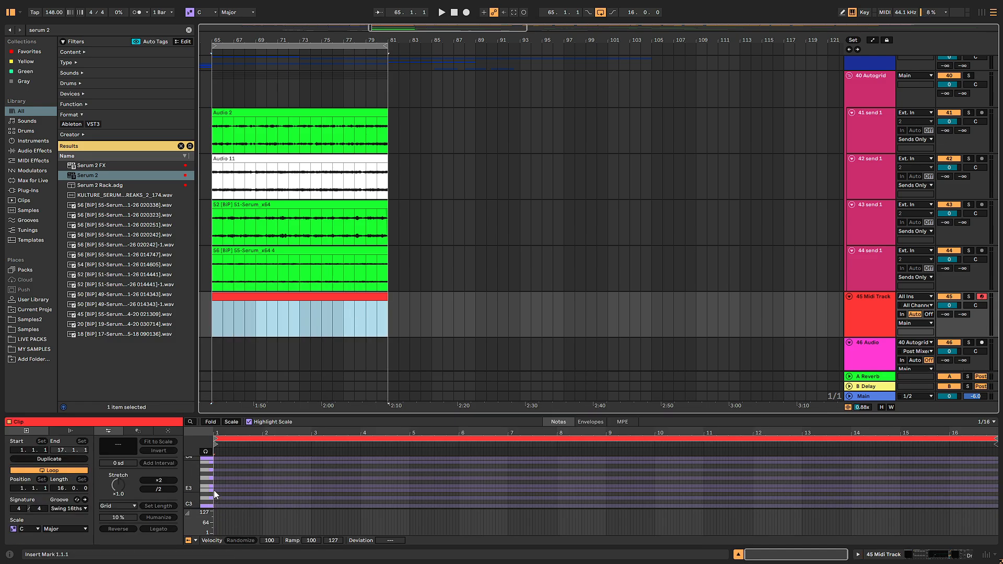
{"action": "mouse_move", "coordinate": [215, 477]}
{"action": "left_mouse_down"}
{"action": "mouse_move", "coordinate": [906, 478]}
{"action": "mouse_move", "coordinate": [976, 489]}
{"action": "left_mouse_up"}
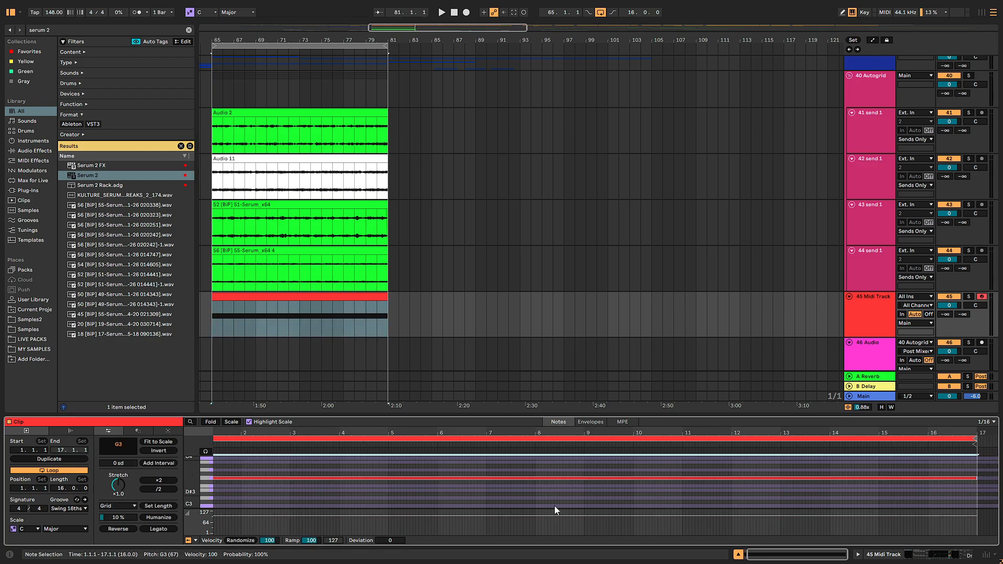
{"action": "left_click_drag", "start_coordinate": [198, 485], "coordinate": [193, 481]}
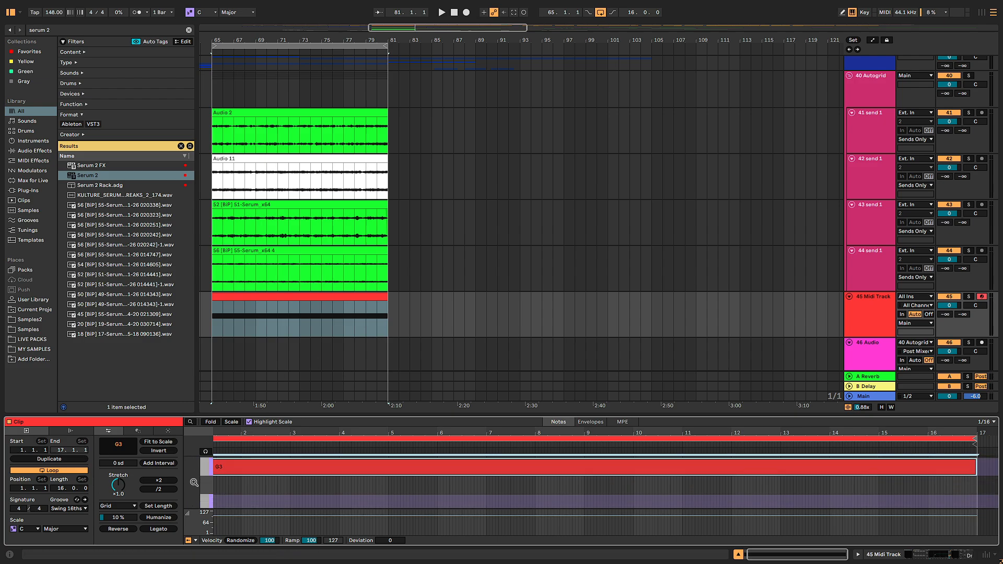
{"action": "scroll", "coordinate": [271, 332], "scroll_direction": "up", "scroll_amount": 1}
Move the 45 Midi Track into the 40 Autogrid group and give it the same pink colour as the send tracks.
{"action": "left_click", "coordinate": [320, 306]}
{"action": "right_click", "coordinate": [869, 333]}
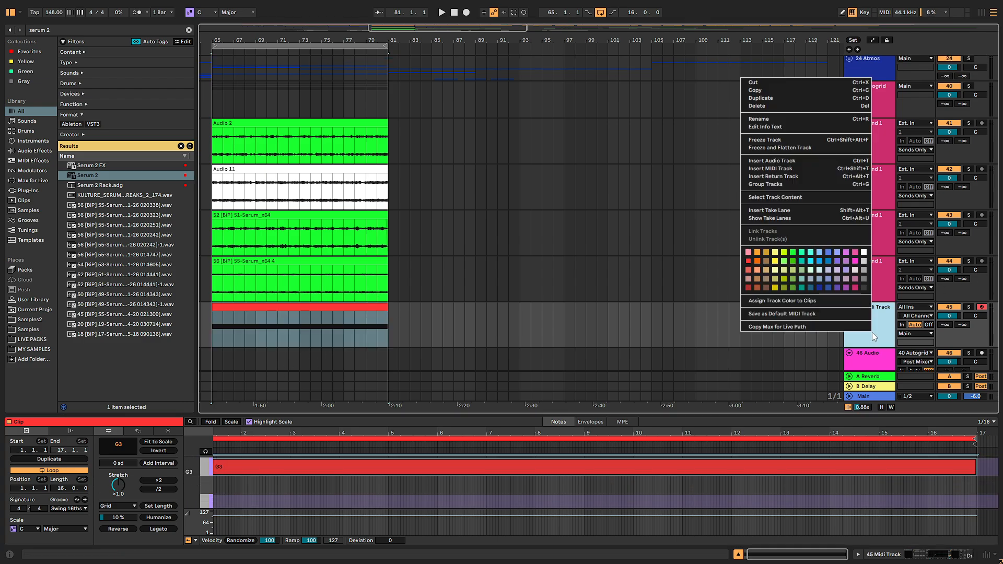
{"action": "left_click", "coordinate": [857, 287]}
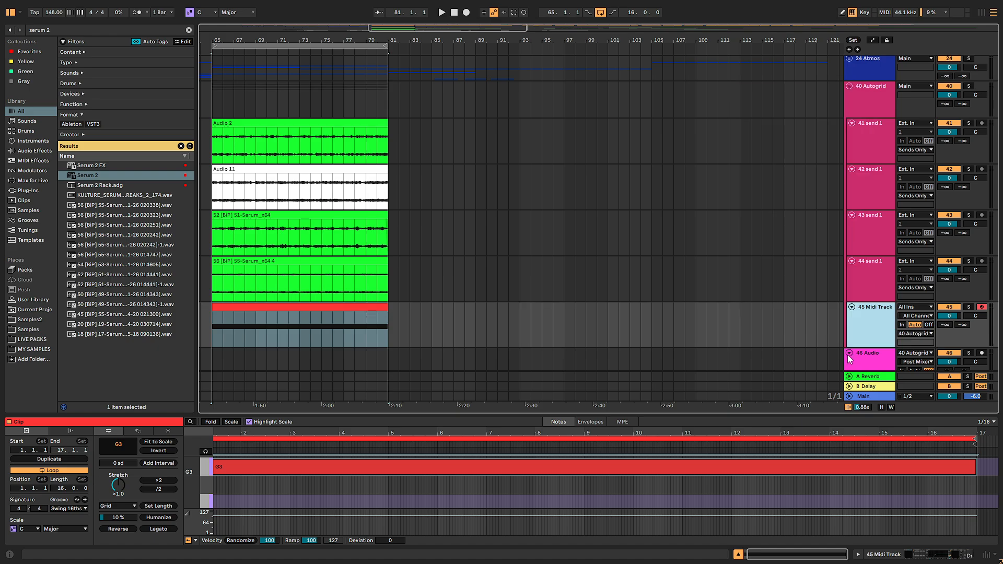
Switch off and collapse the AUTOGRID4 device on the 40 Autogrid group, and expand the AUTOGRID8 device.
{"action": "left_click", "coordinate": [876, 103]}
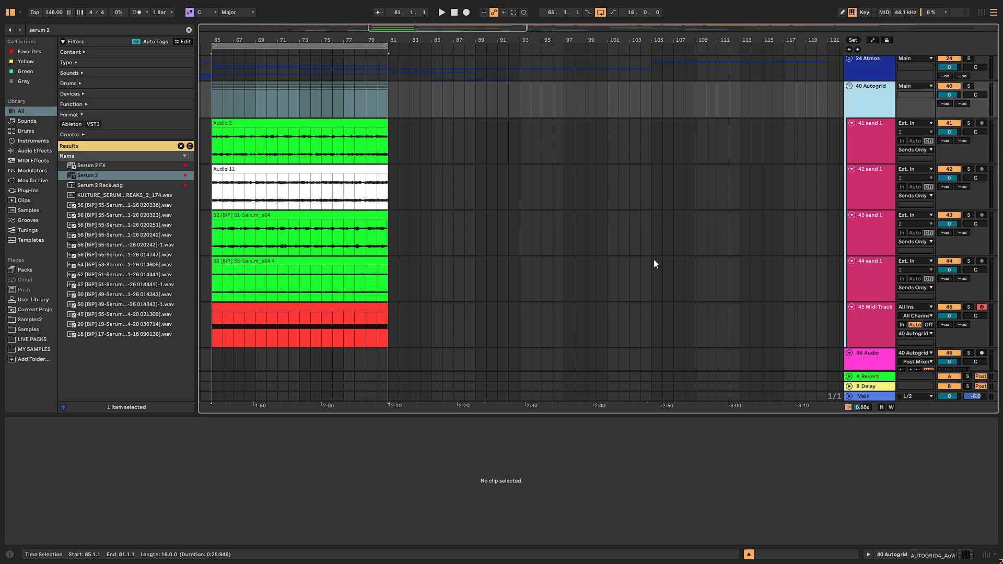
{"action": "double_click", "coordinate": [884, 98]}
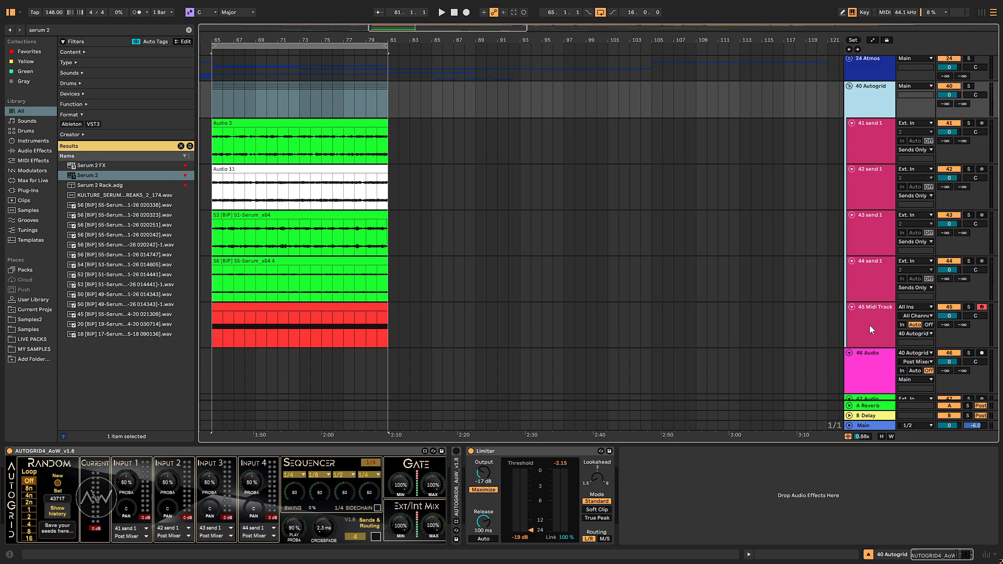
{"action": "left_click", "coordinate": [10, 451]}
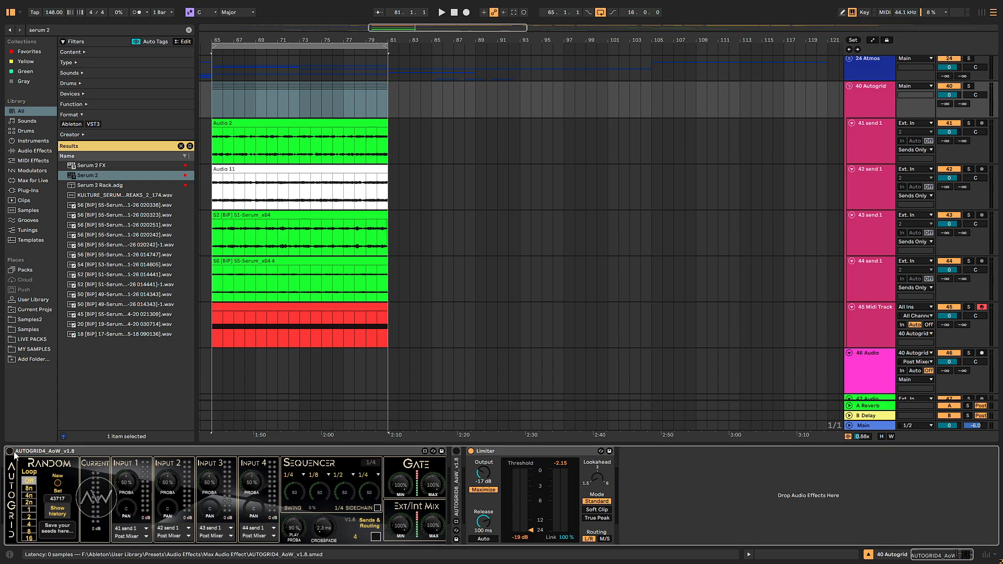
{"action": "double_click", "coordinate": [37, 453]}
{"action": "double_click", "coordinate": [23, 498]}
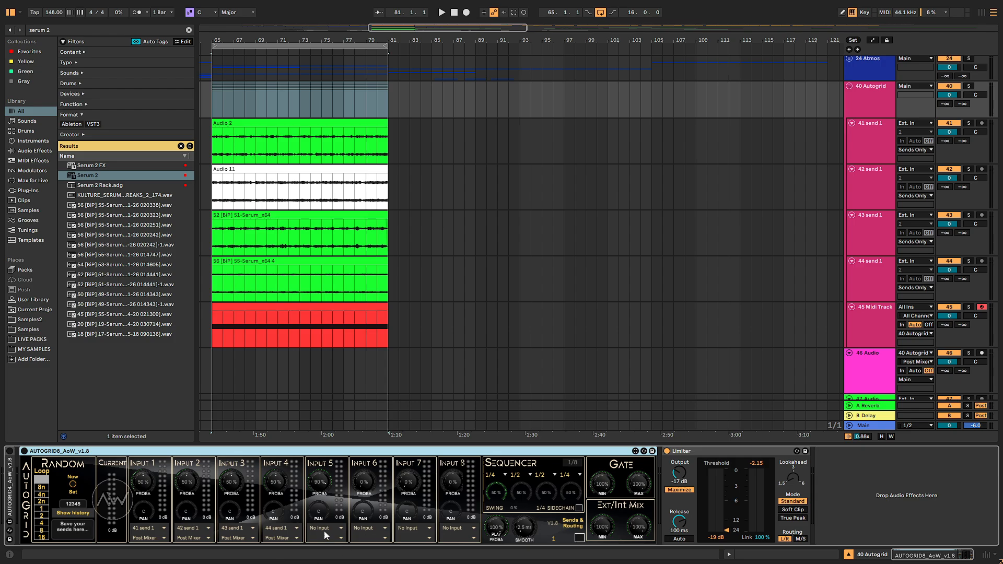
Check the sources of the first AUTOGRID8 inputs, then assign 45 Midi Track to Input 5 with its probability at 50%.
{"action": "left_click", "coordinate": [151, 529]}
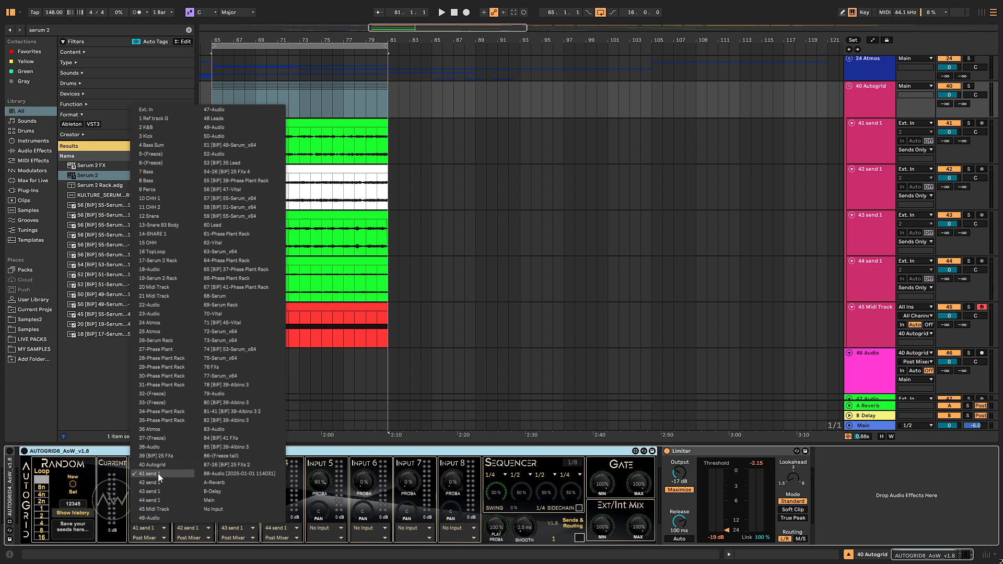
{"action": "left_click", "coordinate": [883, 124]}
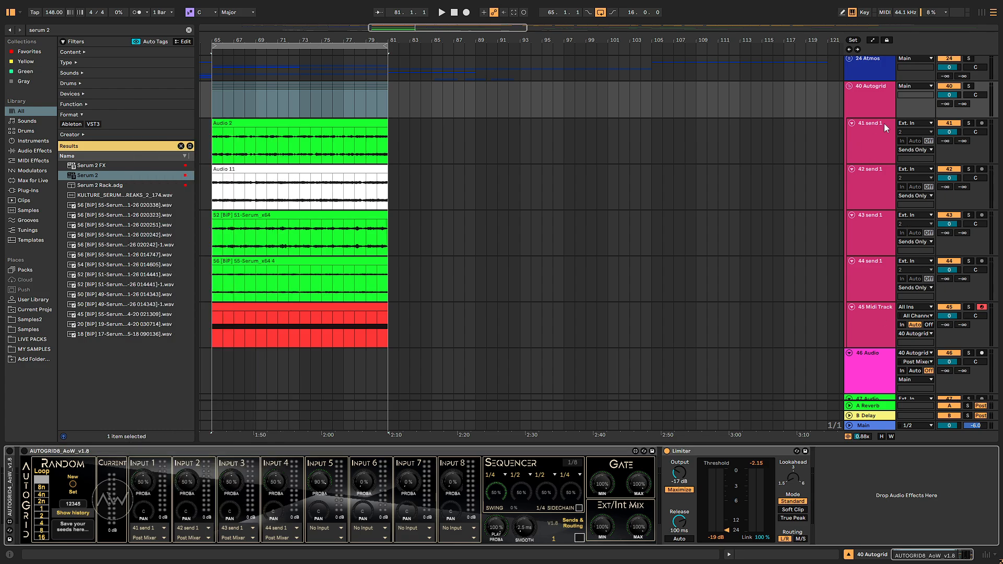
{"action": "left_click", "coordinate": [186, 532]}
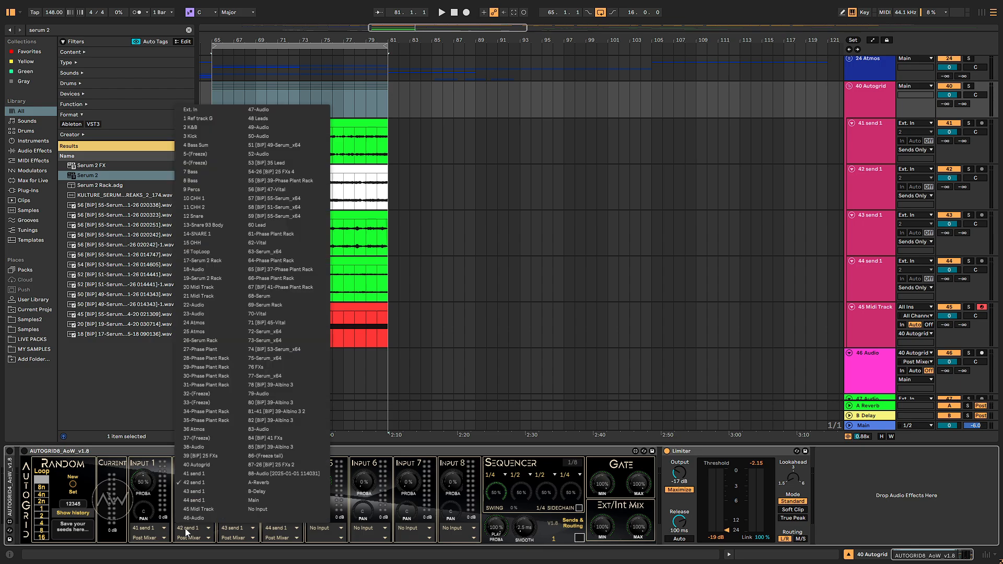
{"action": "left_click", "coordinate": [885, 218]}
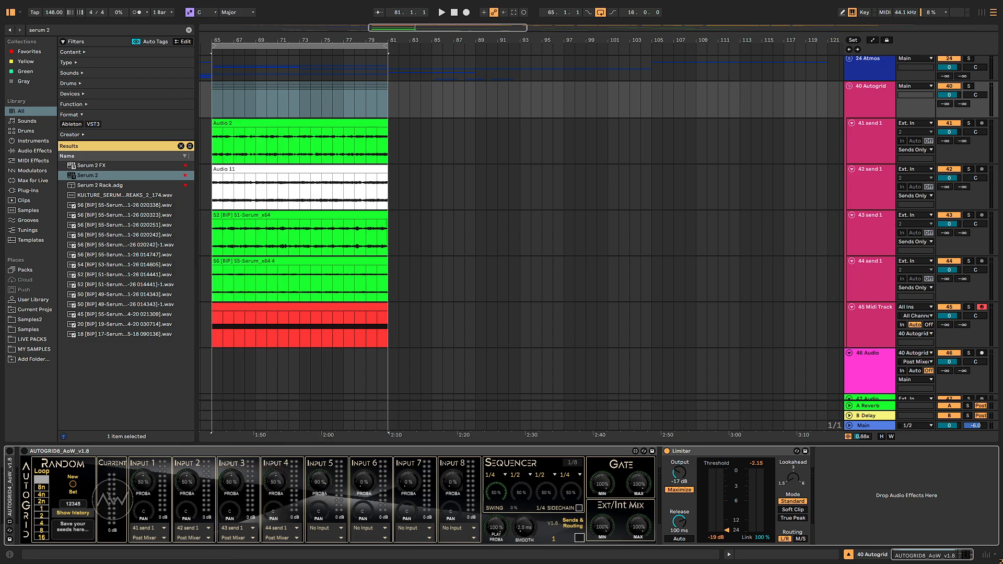
{"action": "left_click", "coordinate": [330, 528]}
{"action": "left_click", "coordinate": [867, 314]}
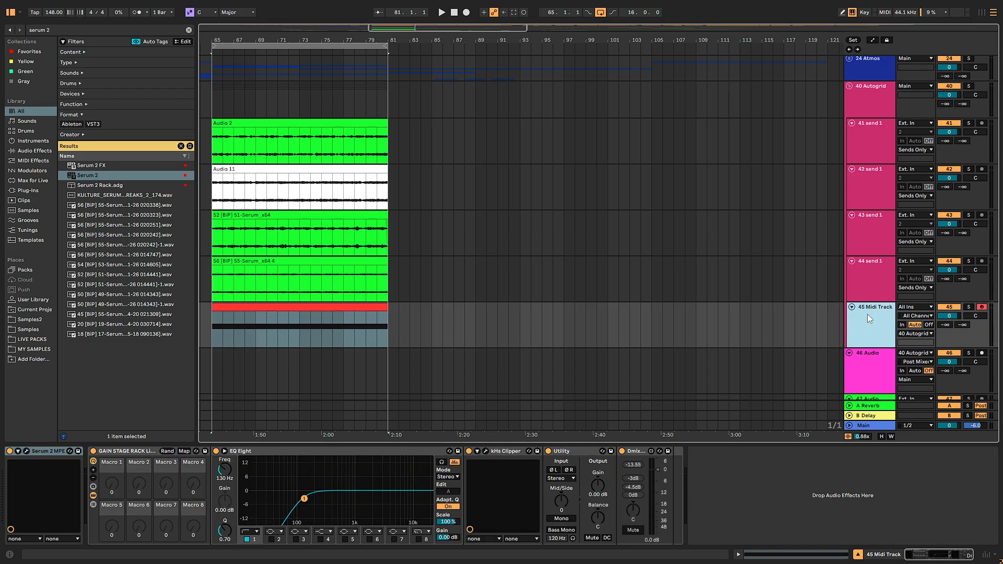
{"action": "left_click", "coordinate": [879, 278]}
{"action": "left_click", "coordinate": [888, 307]}
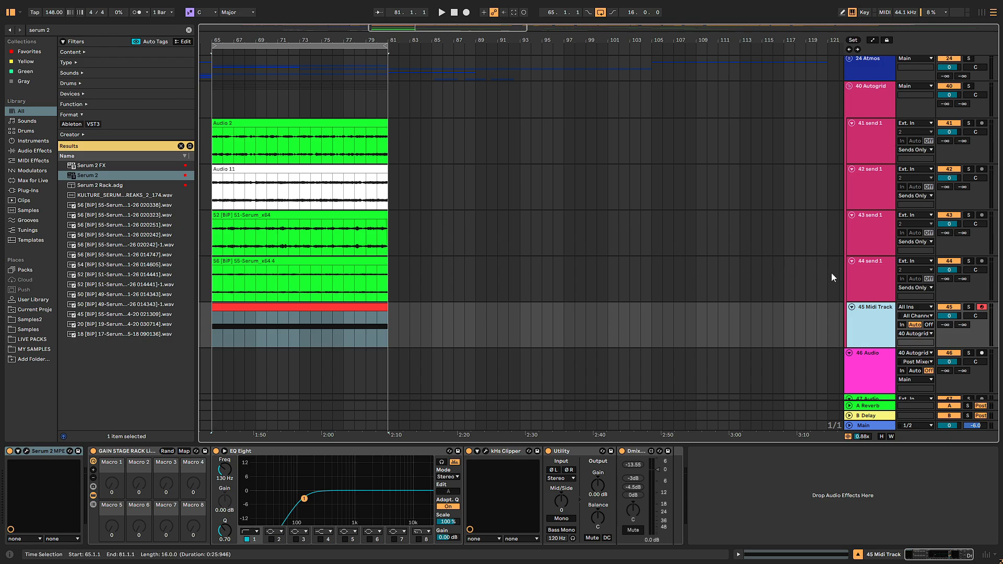
{"action": "left_click", "coordinate": [870, 96]}
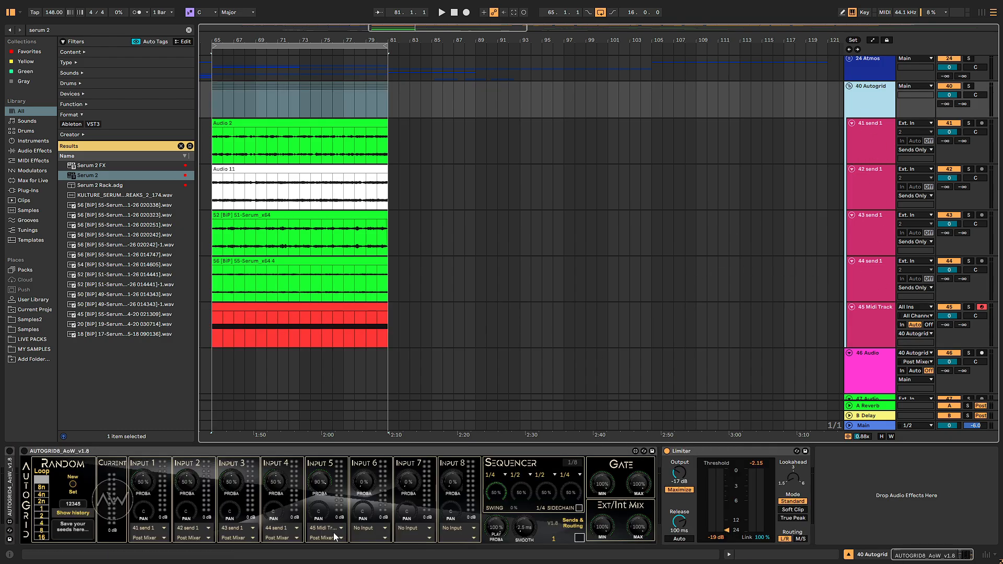
{"action": "mouse_move", "coordinate": [321, 486]}
{"action": "left_mouse_down"}
{"action": "mouse_move", "coordinate": [320, 509]}
{"action": "mouse_move", "coordinate": [327, 478]}
{"action": "left_mouse_up"}
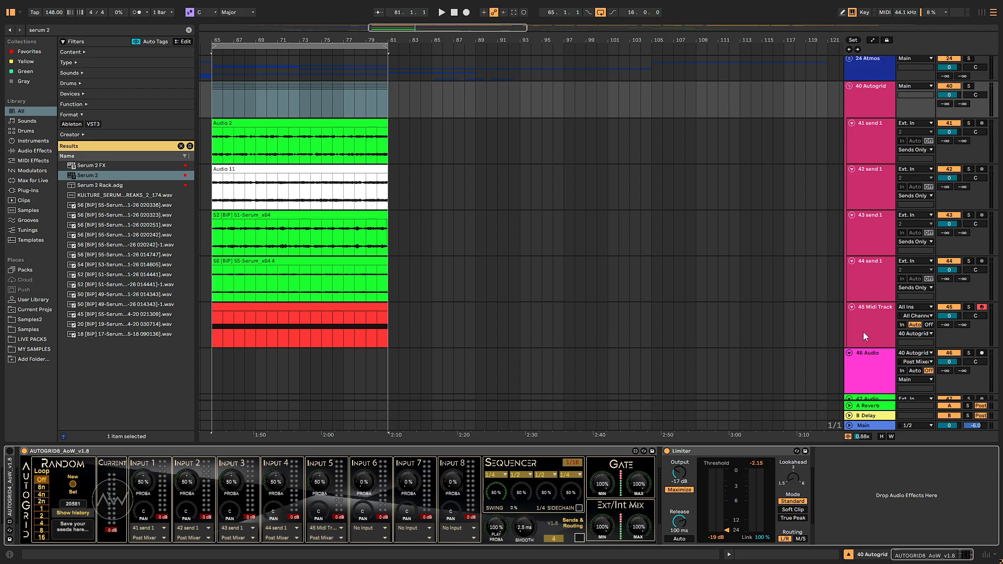
Set the audio output of the 45 Midi Track to Sends Only.
{"action": "left_click", "coordinate": [915, 333]}
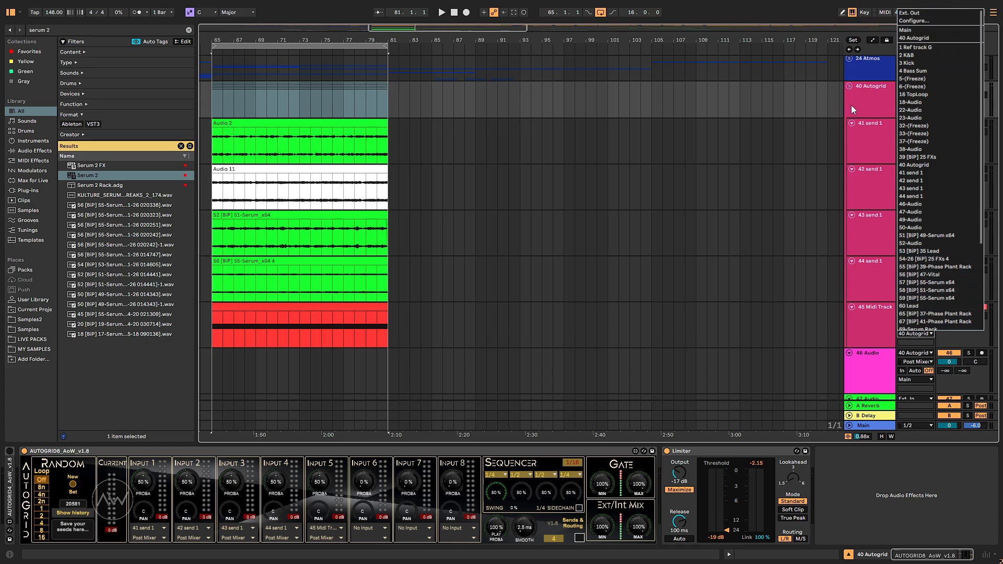
{"action": "scroll", "coordinate": [921, 93], "scroll_direction": "down", "scroll_amount": 5}
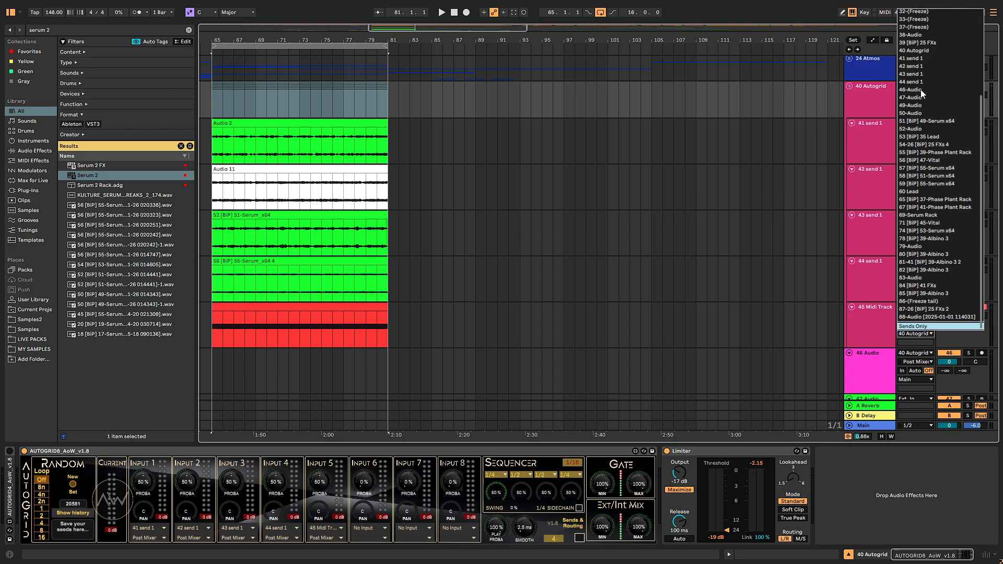
{"action": "key", "text": "Escape"}
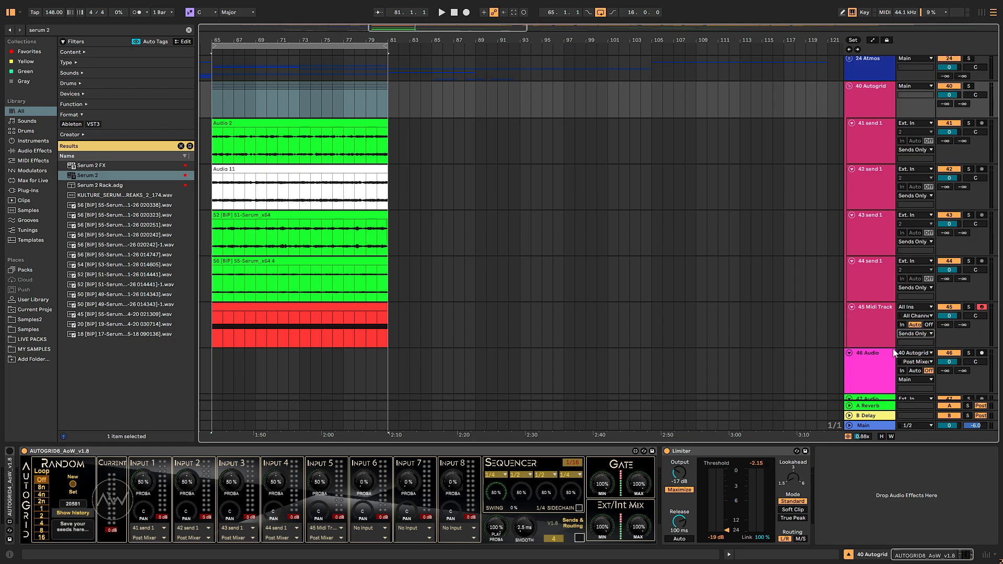
Play the loop and compare the level of 45 Midi Track with the four send tracks in the mixer.
{"action": "left_click", "coordinate": [883, 321]}
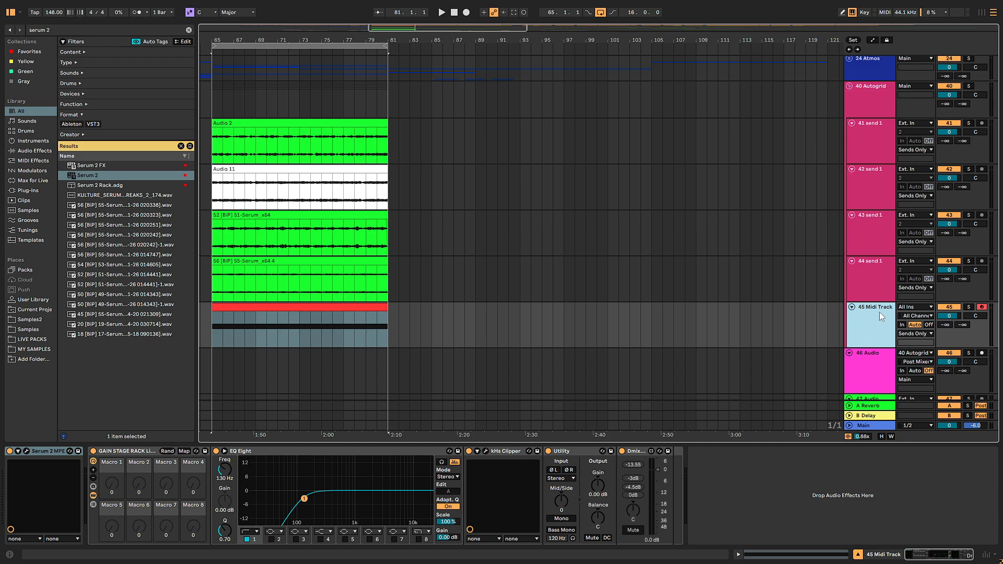
{"action": "key", "text": "Tab"}
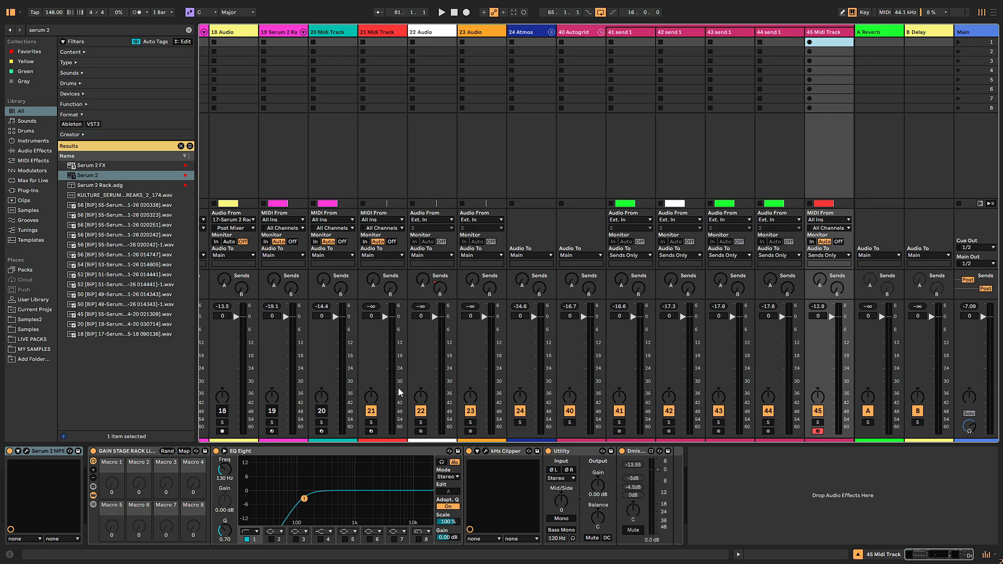
{"action": "key", "text": "space"}
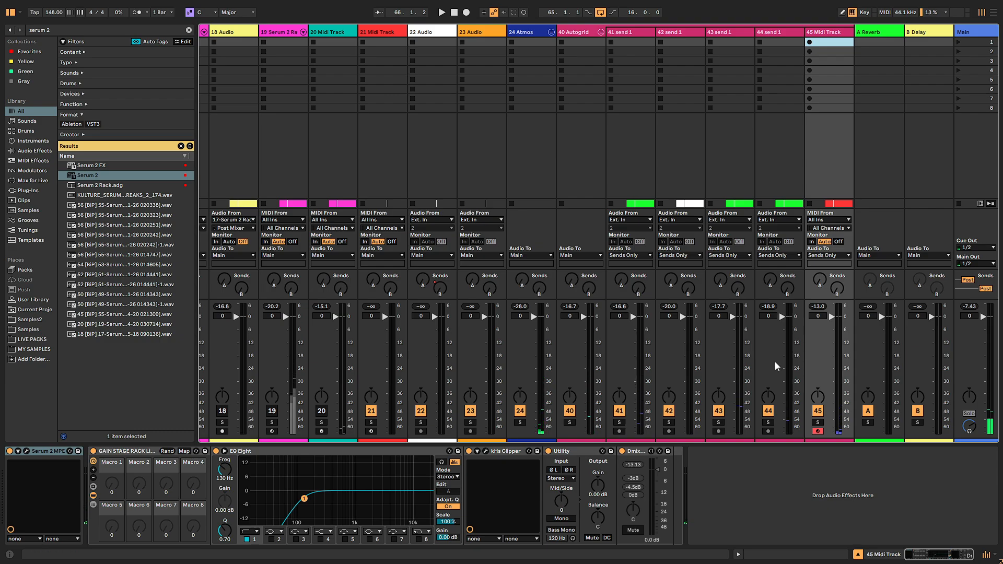
{"action": "key", "text": "space"}
{"action": "key", "text": "Tab"}
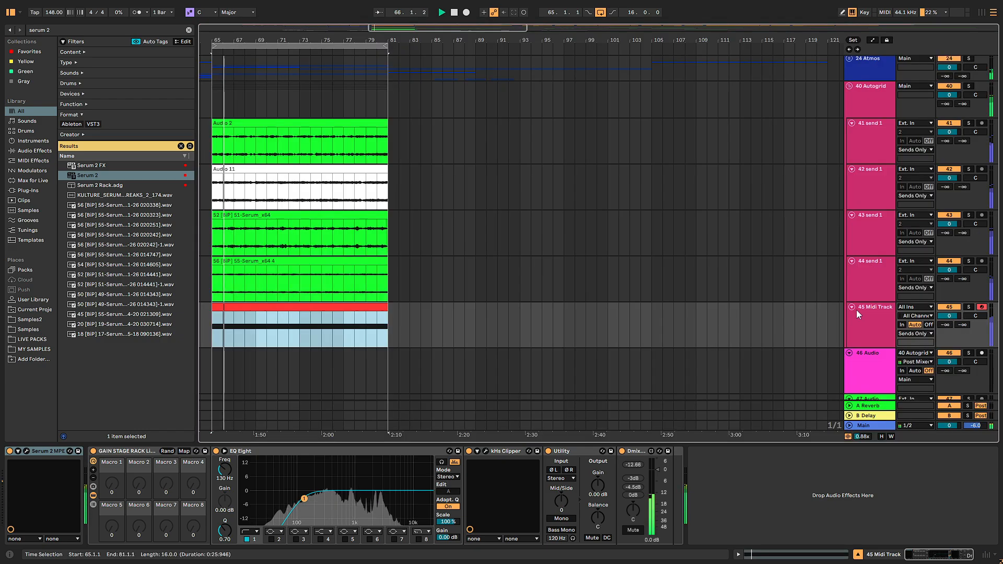
{"action": "left_click", "coordinate": [872, 308]}
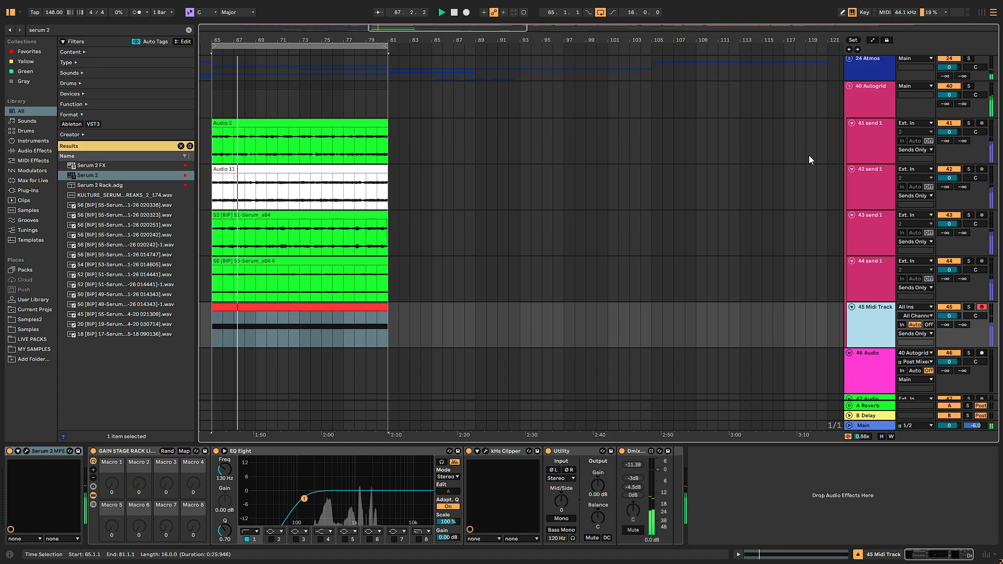
{"action": "left_click", "coordinate": [870, 98]}
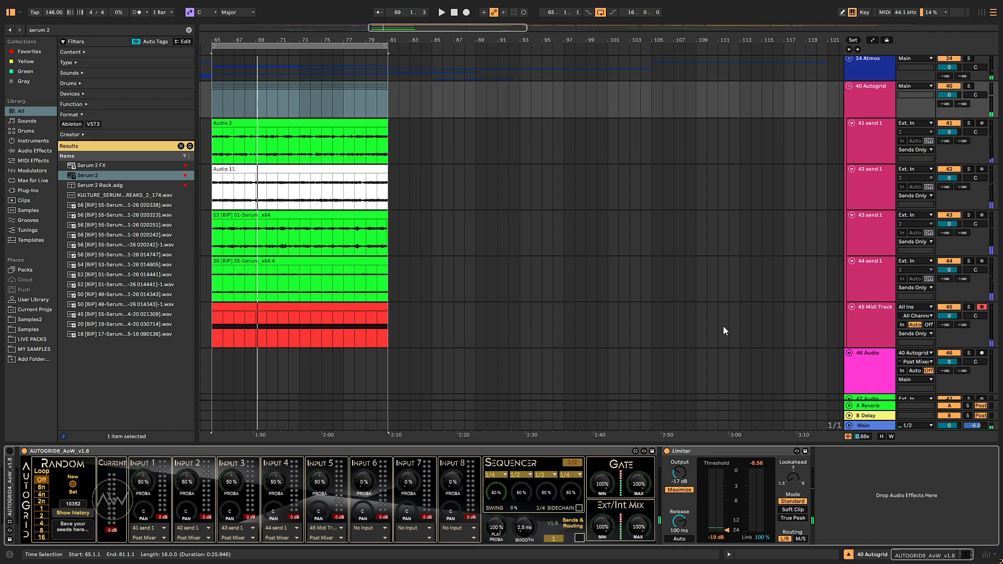
{"action": "left_click", "coordinate": [857, 319]}
{"action": "key", "text": "Tab"}
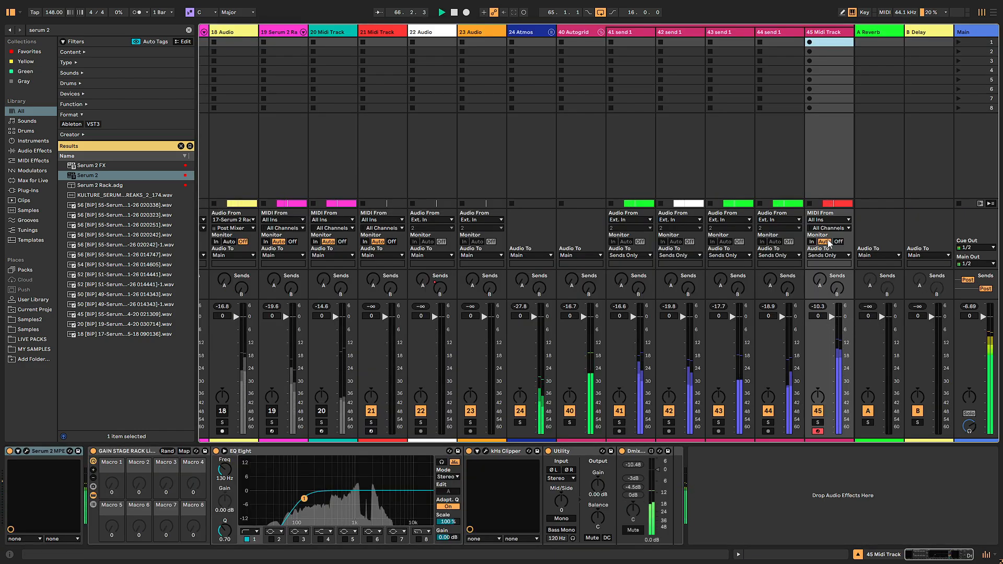
Lower the output gain of the kHs Clipper on 45 Midi Track to match the send tracks, and return to the arrangement.
{"action": "left_click", "coordinate": [486, 451]}
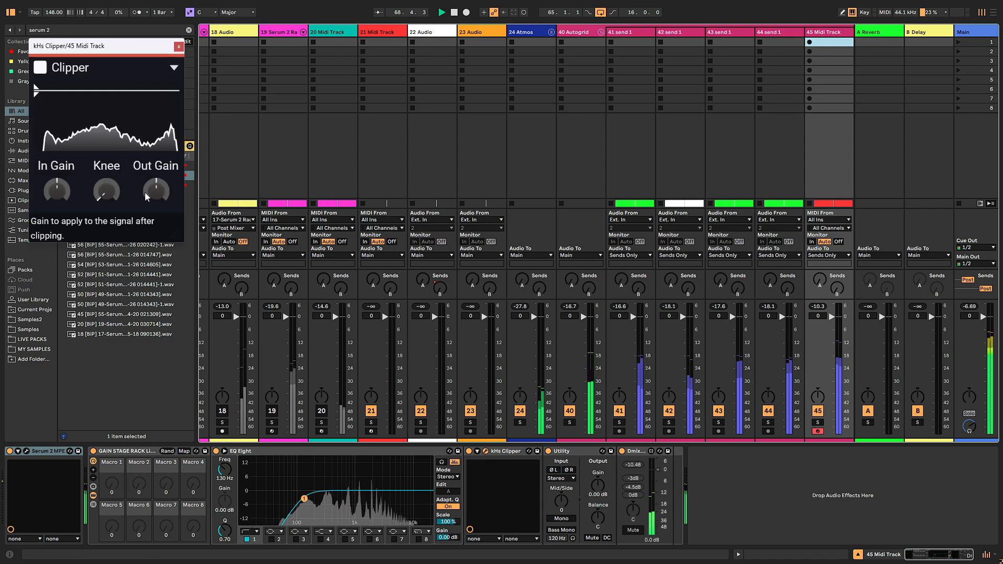
{"action": "left_click_drag", "start_coordinate": [155, 195], "coordinate": [155, 201]}
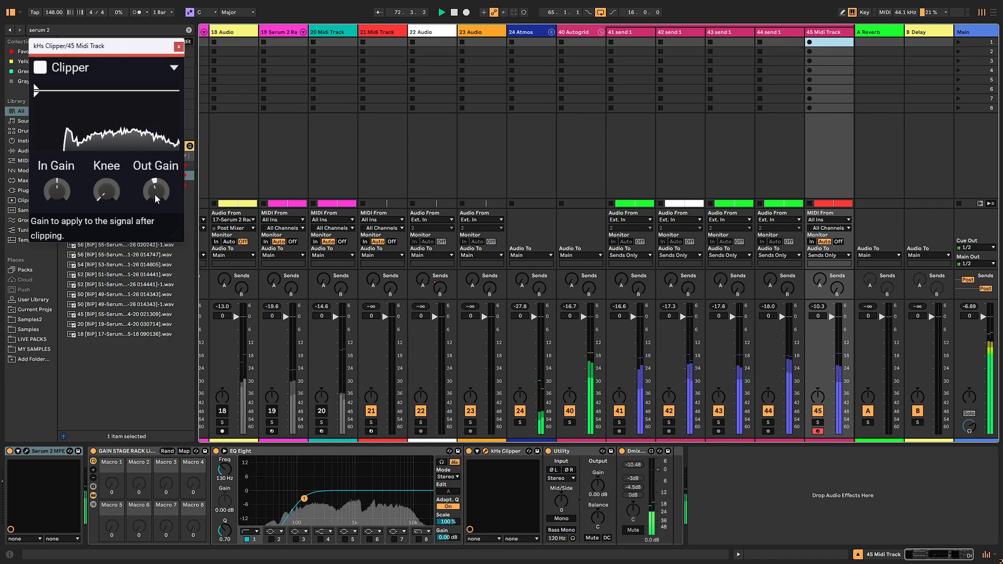
{"action": "left_click_drag", "start_coordinate": [154, 194], "coordinate": [154, 202]}
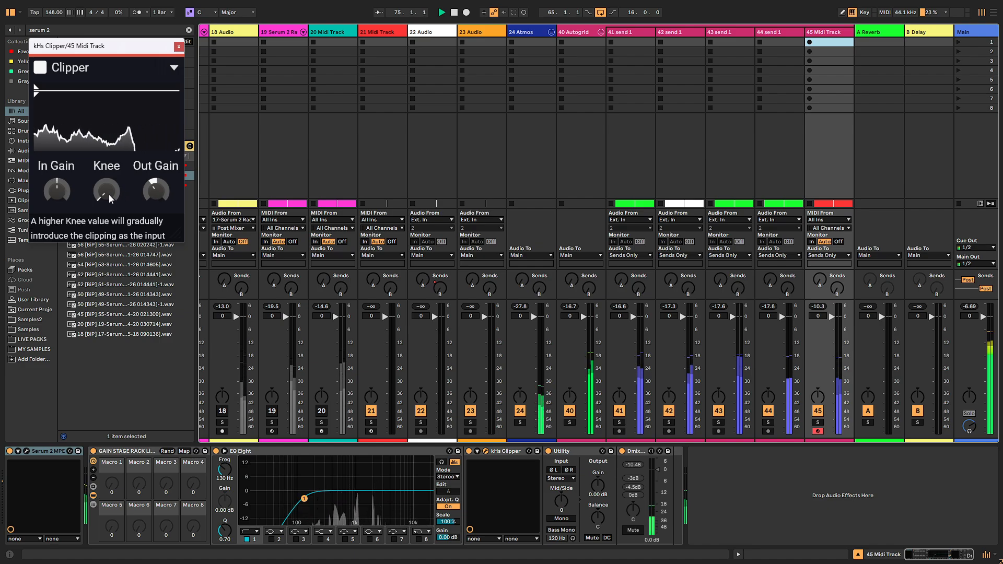
{"action": "left_click", "coordinate": [178, 46]}
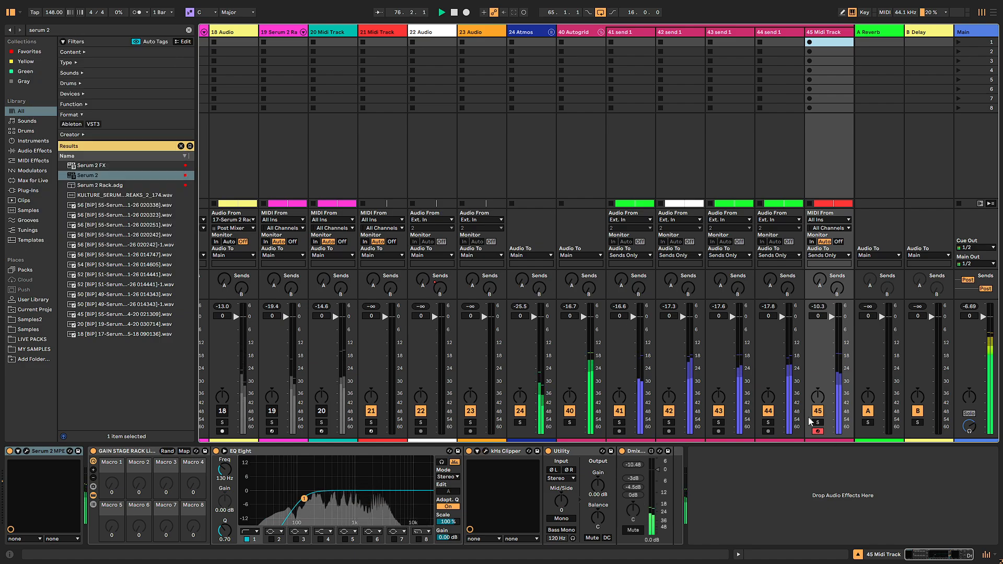
{"action": "key", "text": "Tab"}
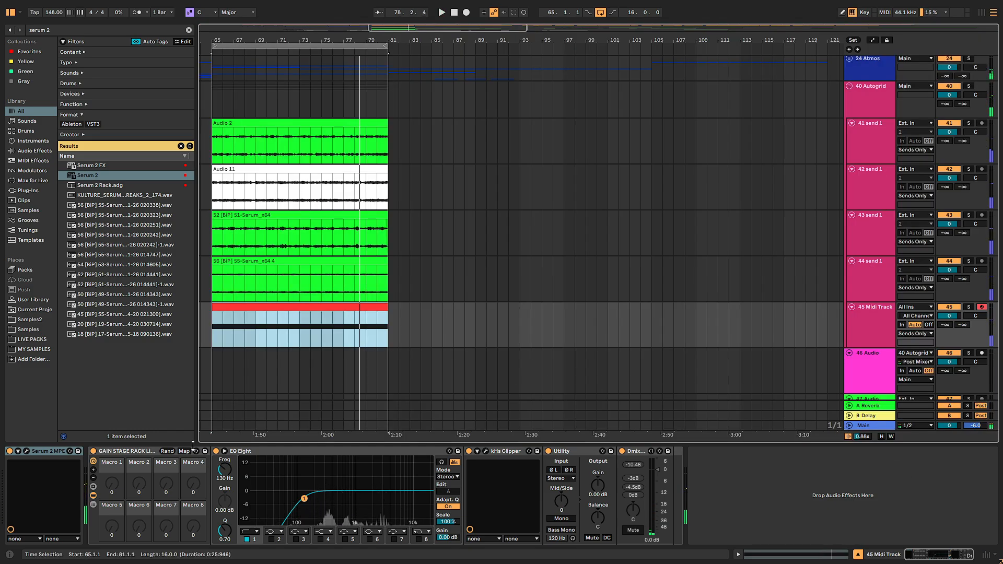
Open the Serum 2 window on 45 Midi Track and group the Serum 2 device into an Instrument Rack.
{"action": "double_click", "coordinate": [864, 321]}
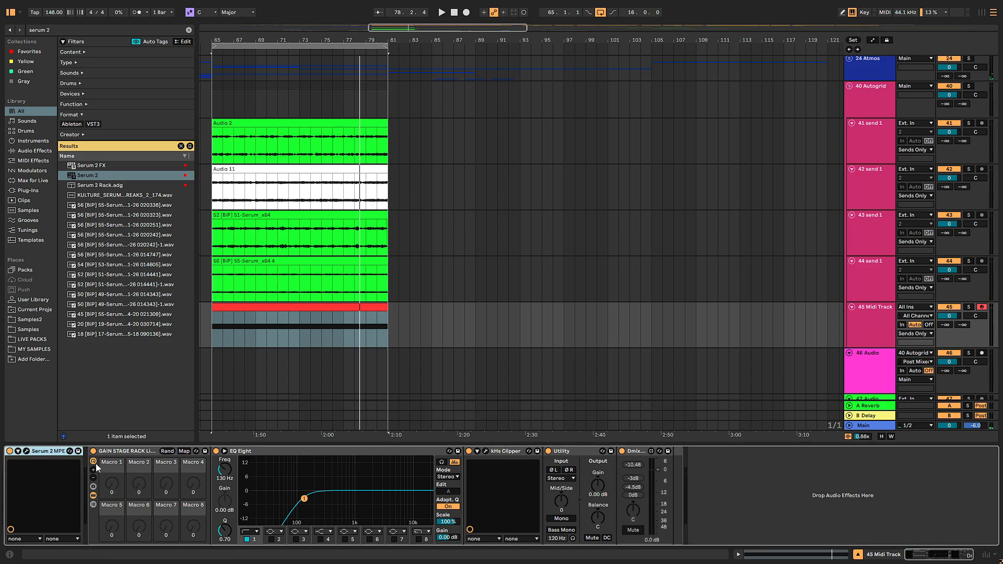
{"action": "left_click", "coordinate": [26, 451]}
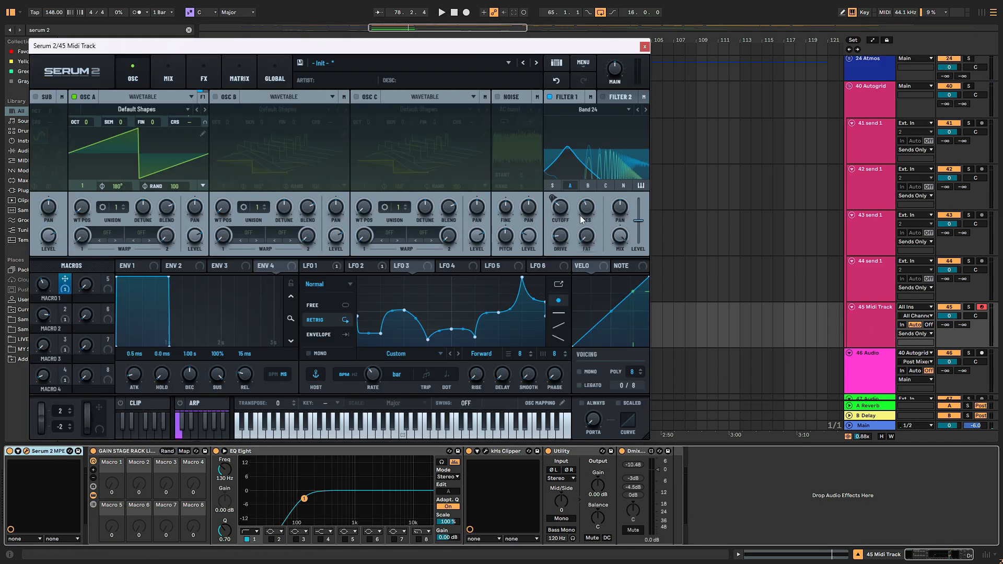
{"action": "left_click", "coordinate": [42, 452]}
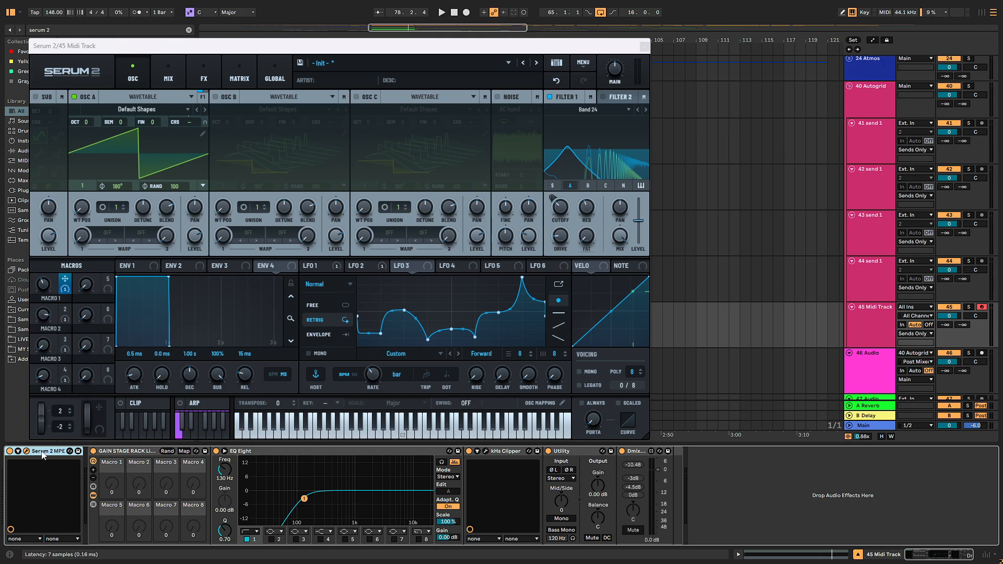
{"action": "key", "text": "ctrl+g"}
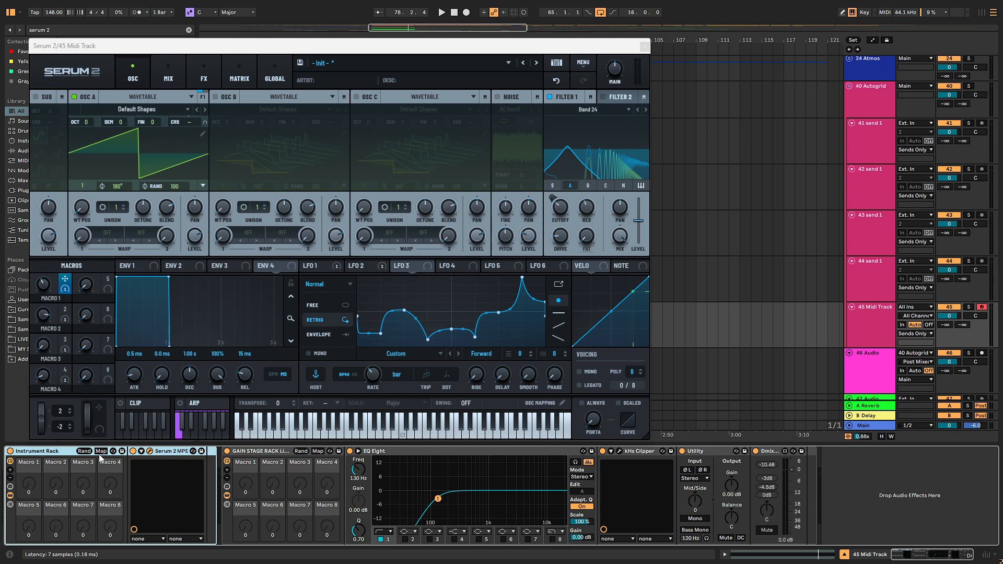
Add Serum 2's Macro 1 to Macro 4 as configured plug-in parameters on its device panel.
{"action": "left_click", "coordinate": [141, 451]}
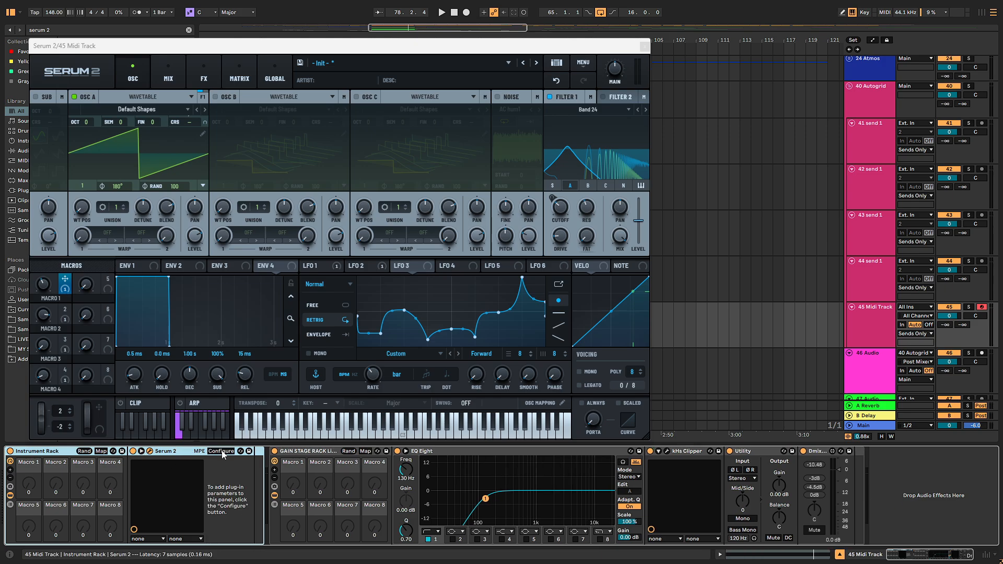
{"action": "left_click", "coordinate": [44, 288]}
{"action": "left_click", "coordinate": [45, 314]}
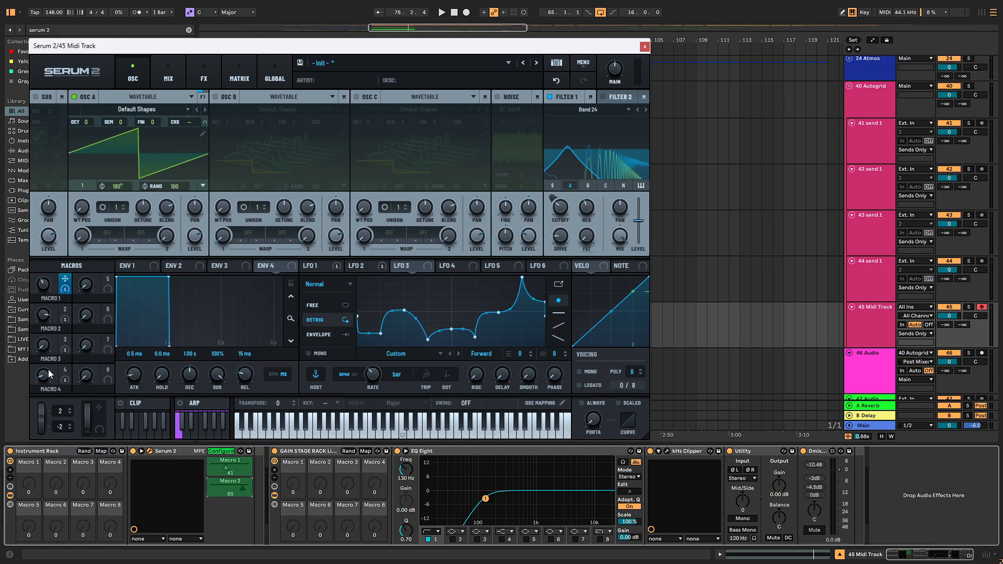
{"action": "left_click", "coordinate": [220, 451]}
Map Serum 2's Macros 1 to 4 to the Instrument Rack's Macros 1 to 4 and reduce the rack to four macro knobs.
{"action": "left_click", "coordinate": [100, 452]}
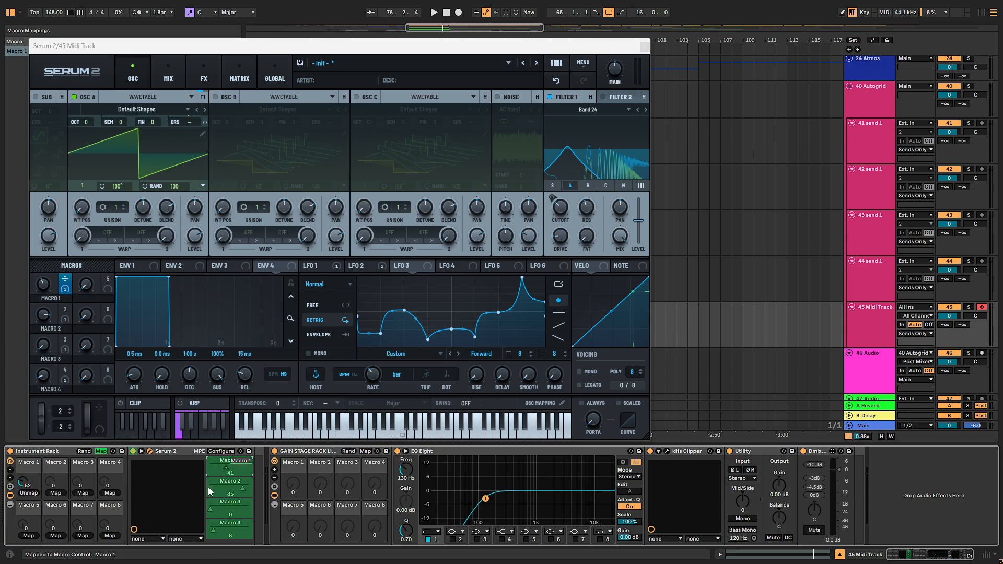
{"action": "left_click", "coordinate": [56, 493]}
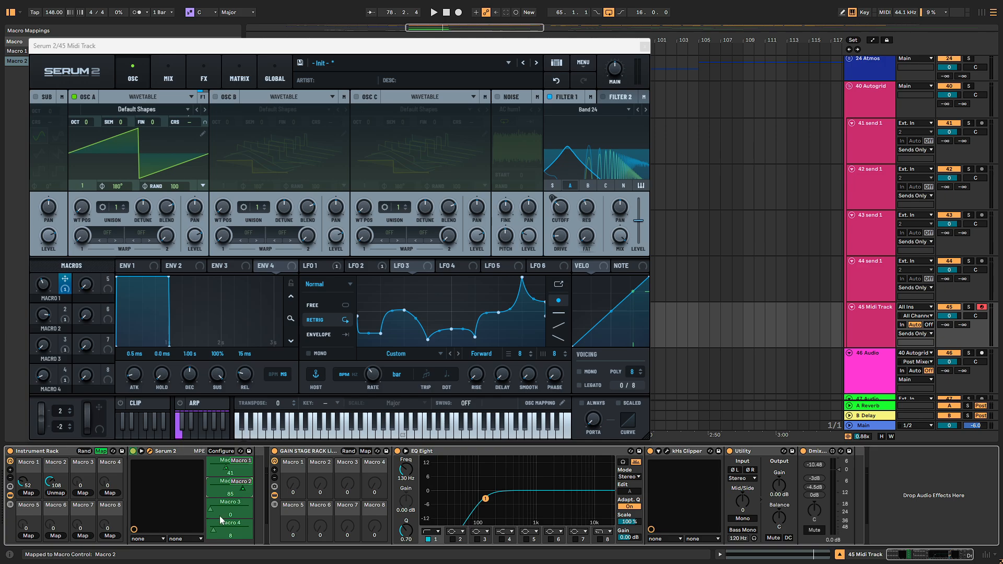
{"action": "left_click", "coordinate": [84, 494]}
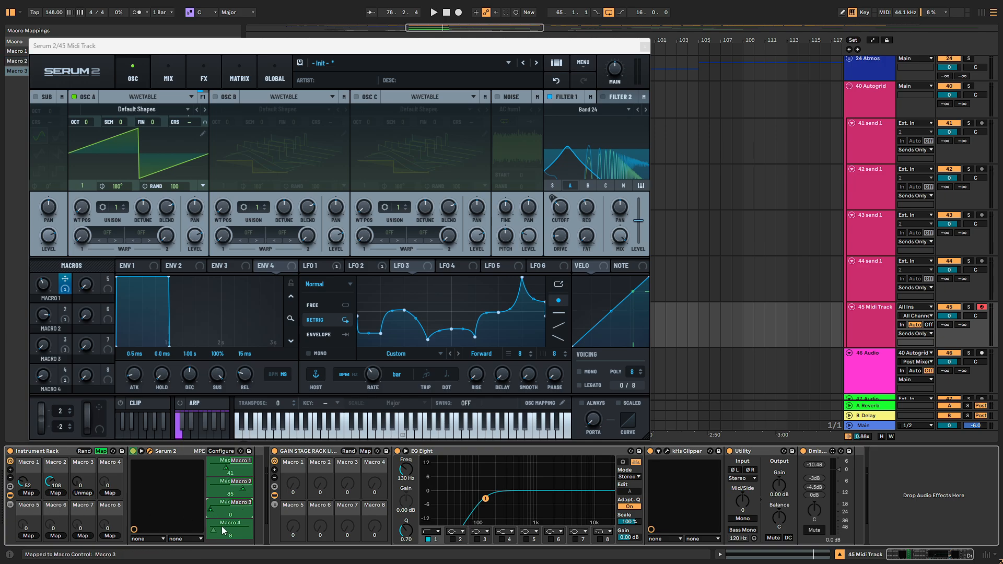
{"action": "left_click", "coordinate": [109, 493]}
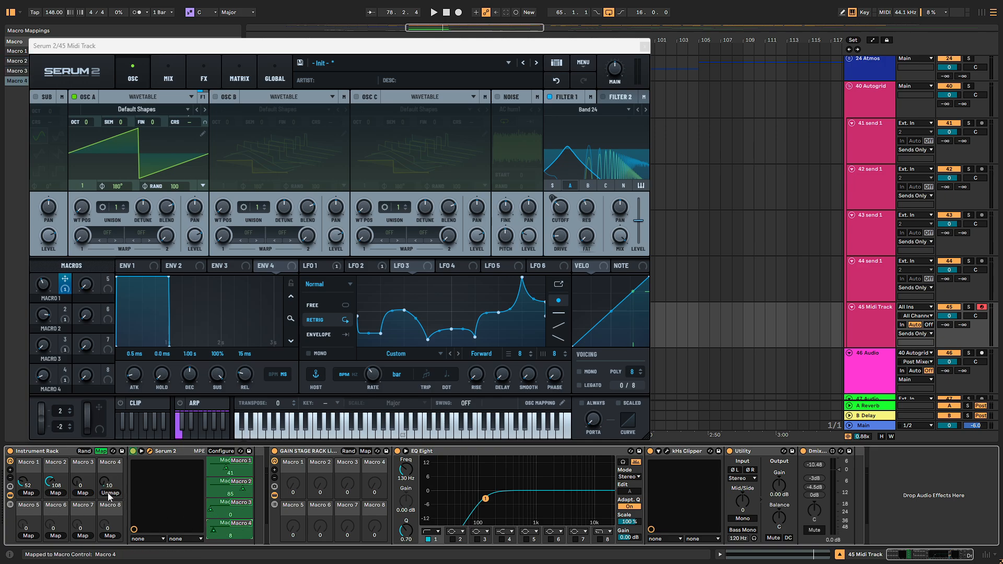
{"action": "left_click", "coordinate": [101, 451]}
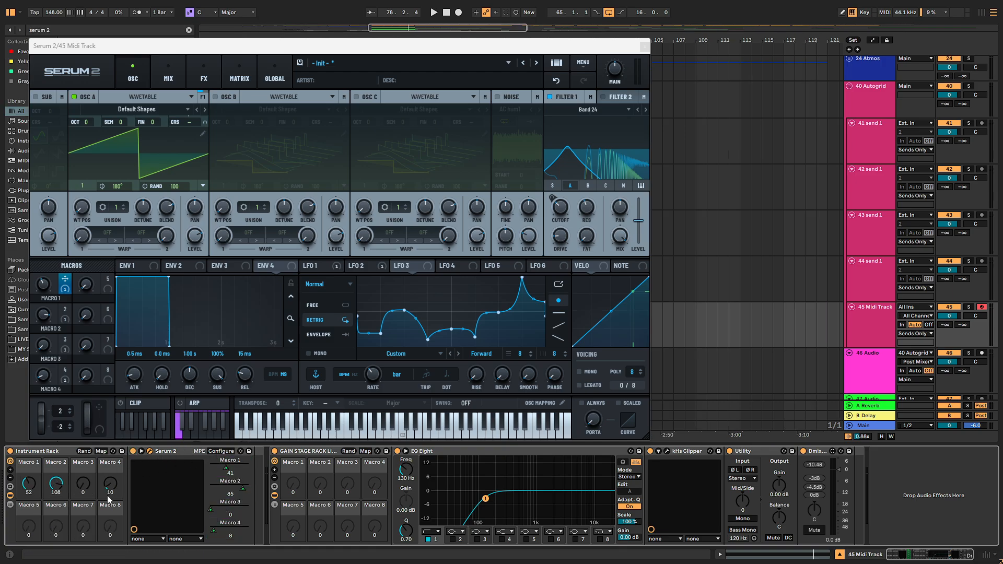
{"action": "left_click", "coordinate": [10, 479]}
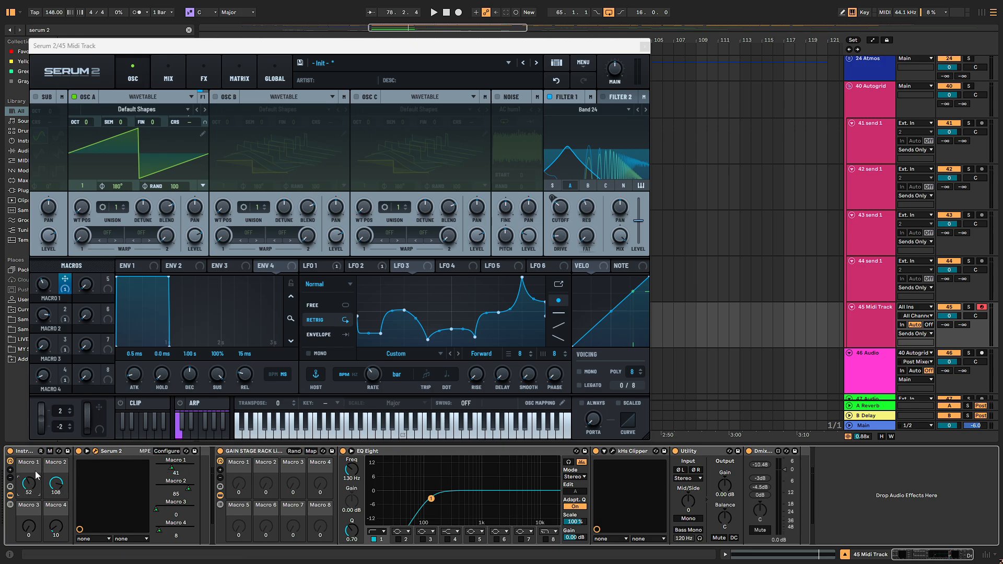
Disarm 45 Midi Track, play it back while sweeping the Instrument Rack's Macro 1, and close the Serum 2 window.
{"action": "left_click", "coordinate": [982, 307]}
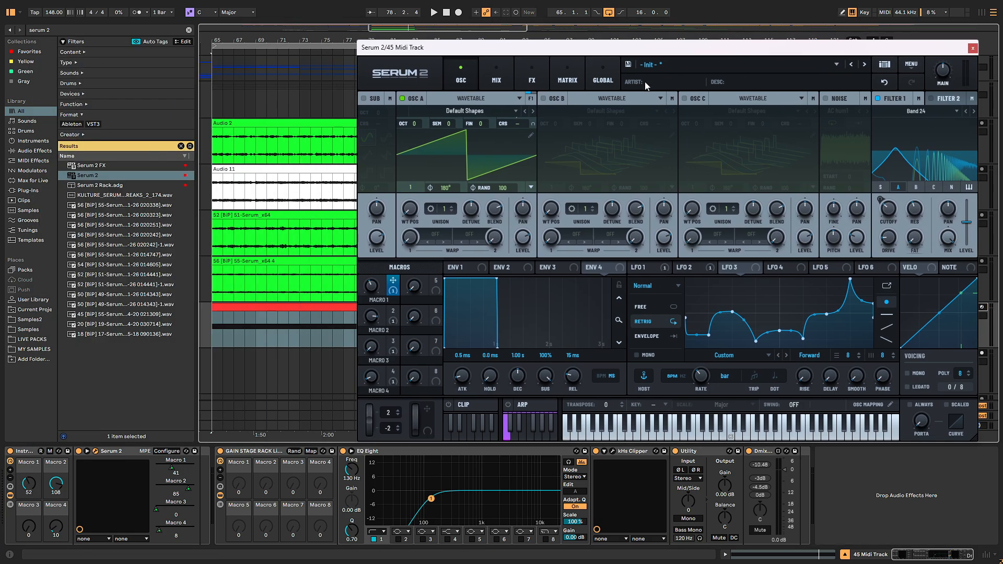
{"action": "key", "text": "space"}
{"action": "mouse_move", "coordinate": [29, 483]}
{"action": "left_mouse_down"}
{"action": "mouse_move", "coordinate": [29, 454]}
{"action": "mouse_move", "coordinate": [29, 480]}
{"action": "left_mouse_up"}
{"action": "key", "text": "space"}
{"action": "left_click", "coordinate": [204, 332]}
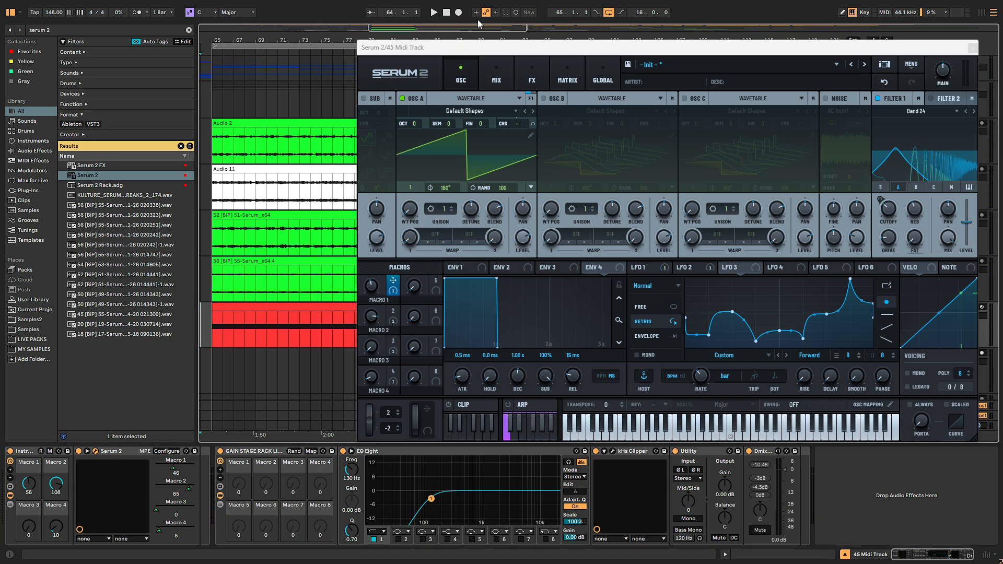
{"action": "mouse_move", "coordinate": [34, 483]}
{"action": "left_mouse_down"}
{"action": "mouse_move", "coordinate": [35, 499]}
{"action": "mouse_move", "coordinate": [35, 462]}
{"action": "mouse_move", "coordinate": [35, 496]}
{"action": "left_mouse_up"}
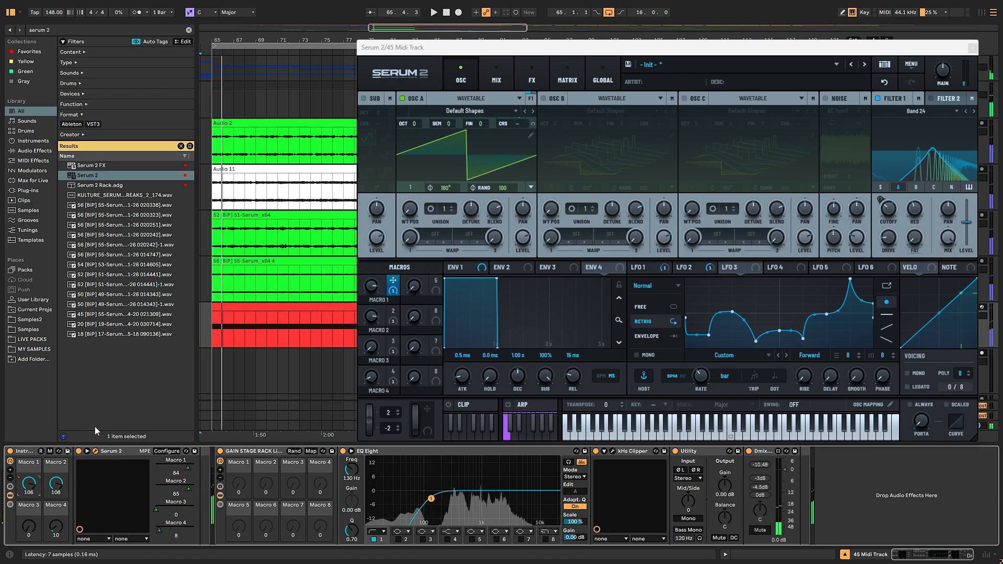
{"action": "left_click", "coordinate": [972, 48]}
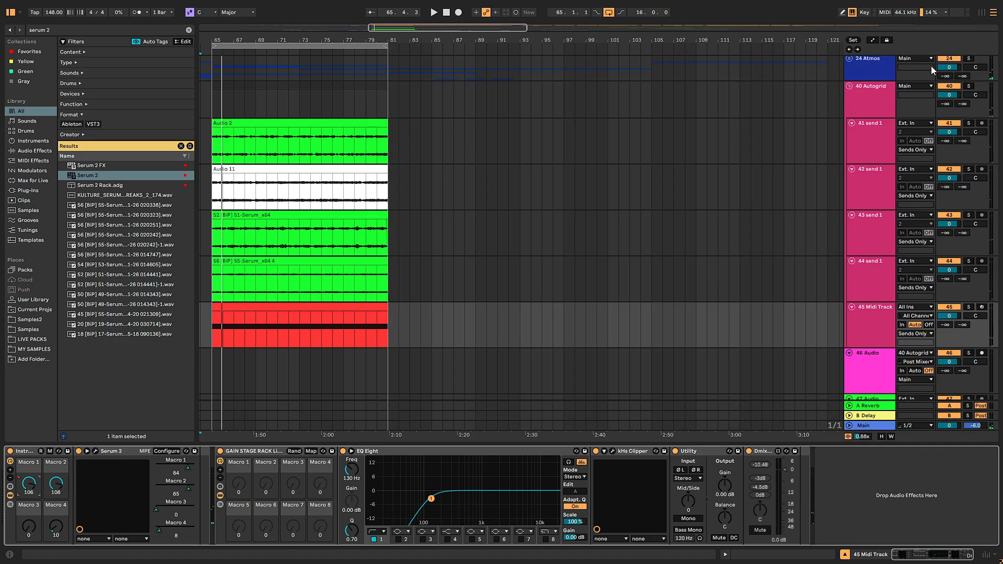
Set Autogrid's probability to 0% for Inputs 1 to 4 and 100% for Input 5, and audition the Serum source.
{"action": "left_click", "coordinate": [870, 156]}
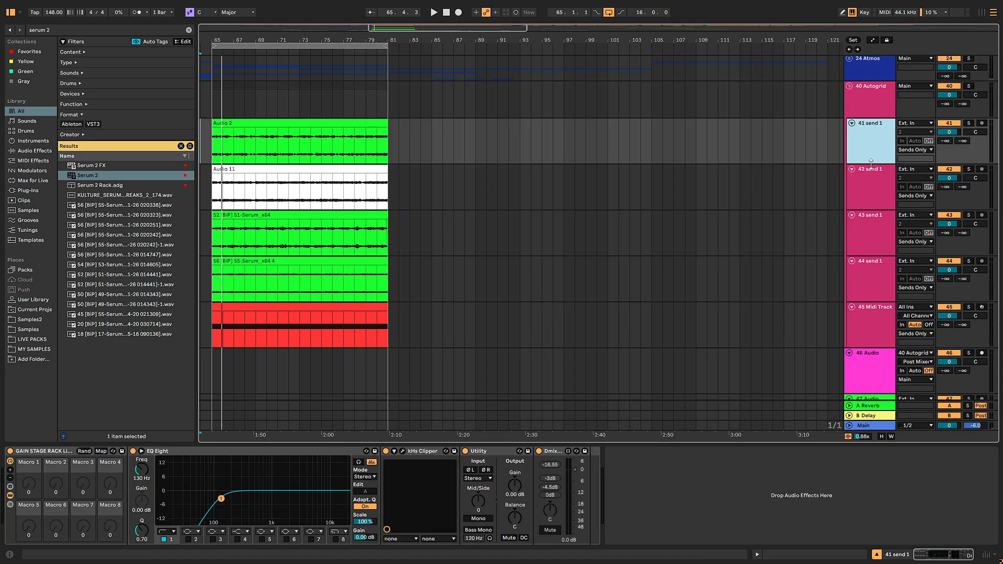
{"action": "left_click", "coordinate": [865, 316]}
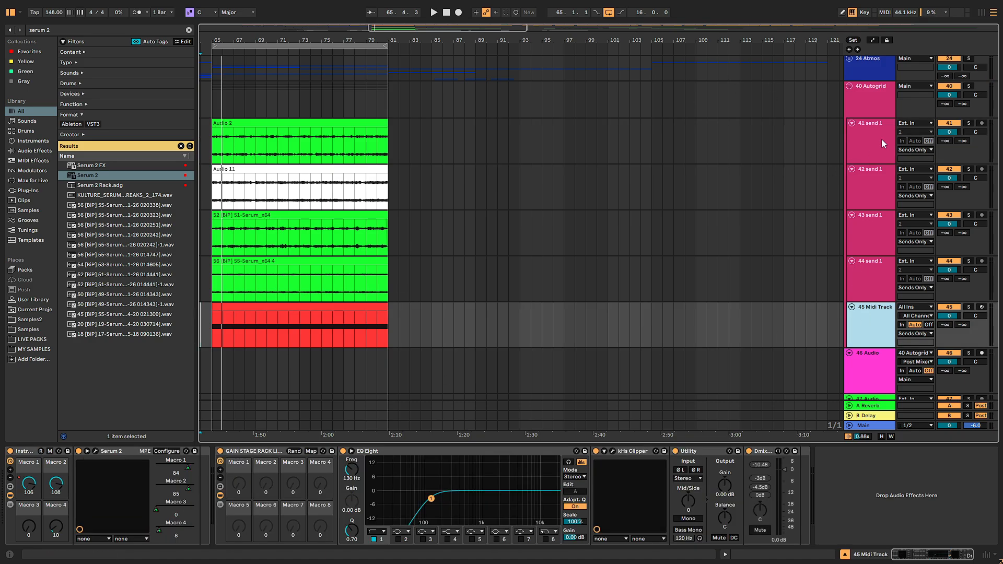
{"action": "left_click", "coordinate": [863, 103]}
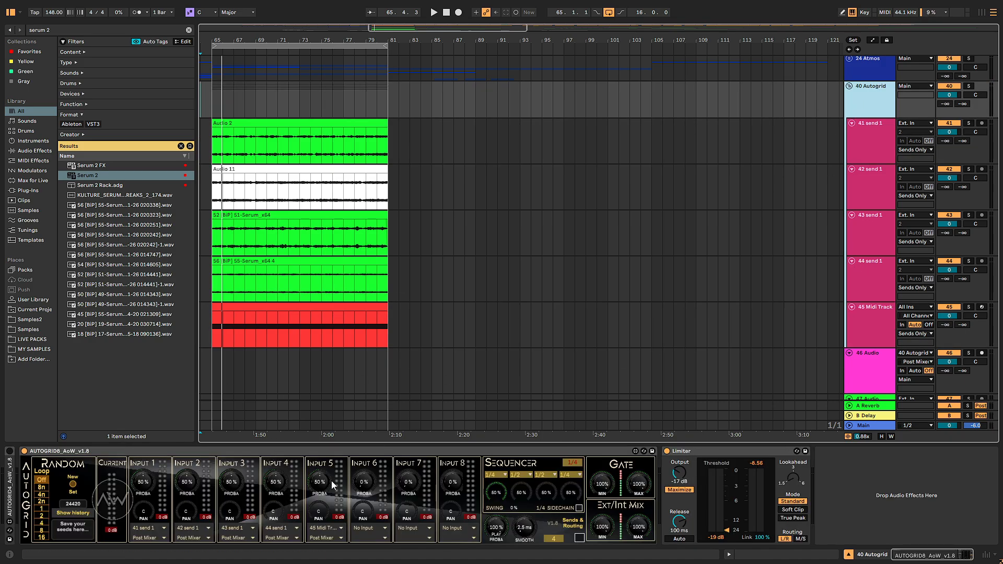
{"action": "double_click", "coordinate": [272, 484]}
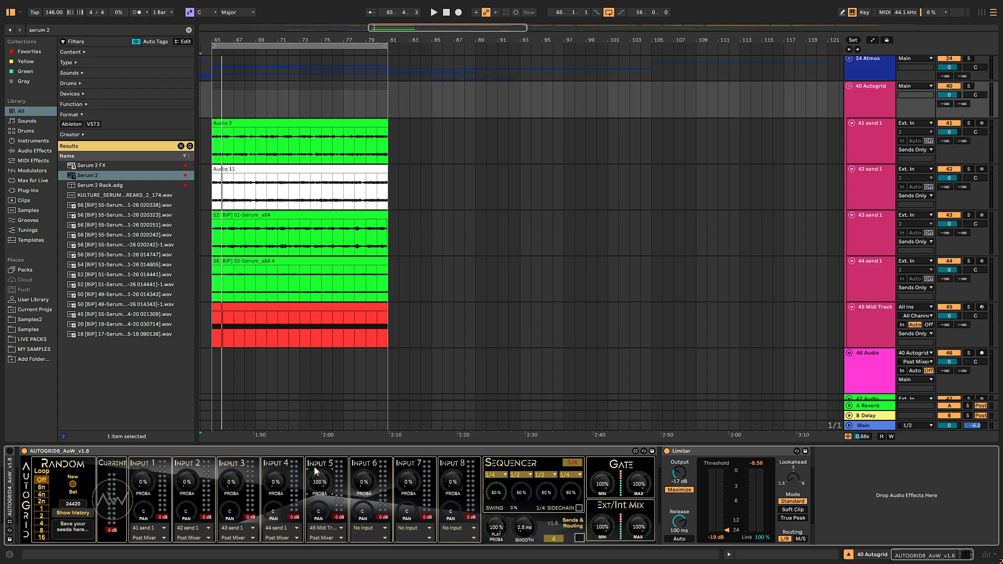
{"action": "key", "text": "space"}
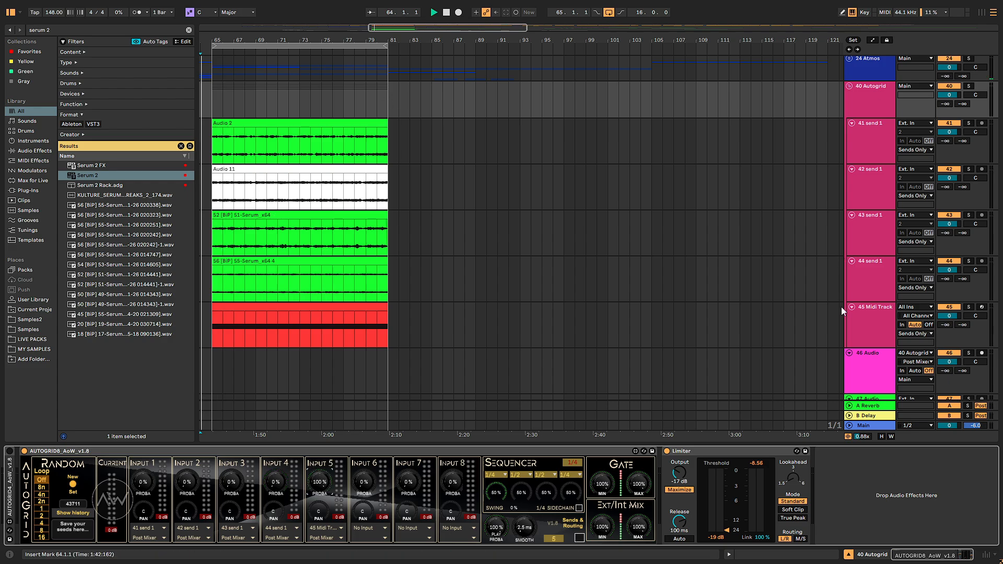
{"action": "left_click", "coordinate": [875, 318]}
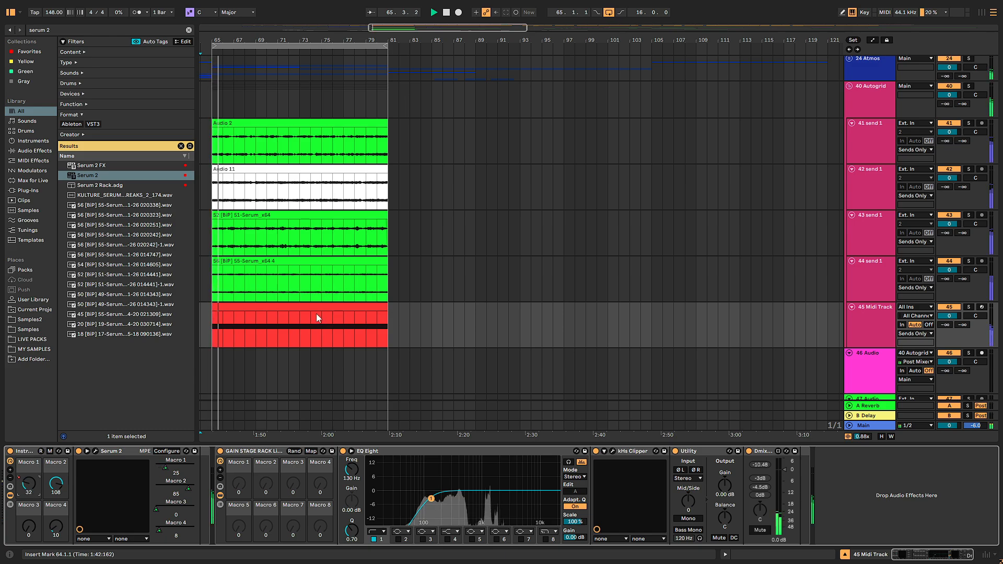
{"action": "left_click", "coordinate": [882, 92]}
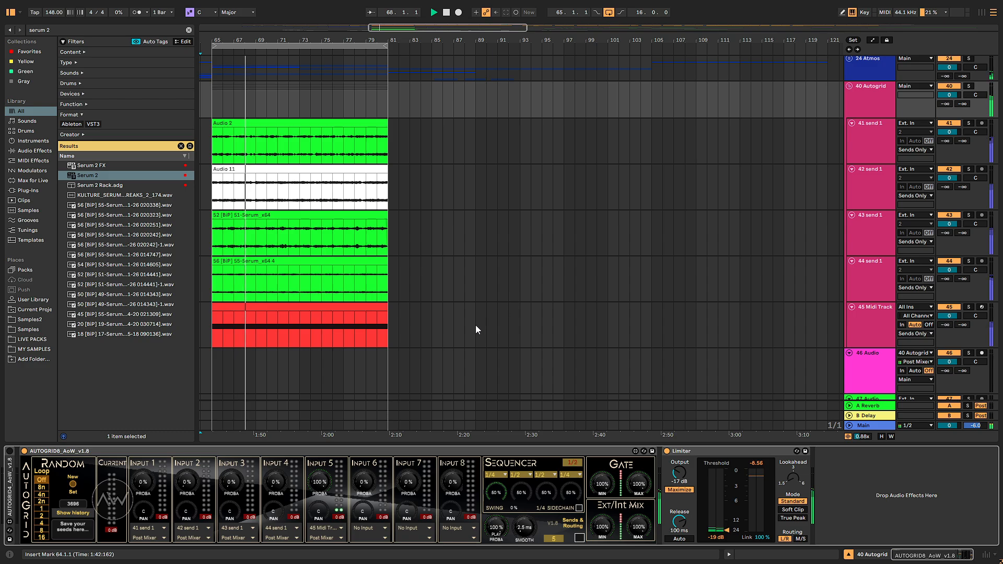
Transpose the long G3 note in the 45 Midi Track clip down three octaves to G0.
{"action": "left_click", "coordinate": [294, 309]}
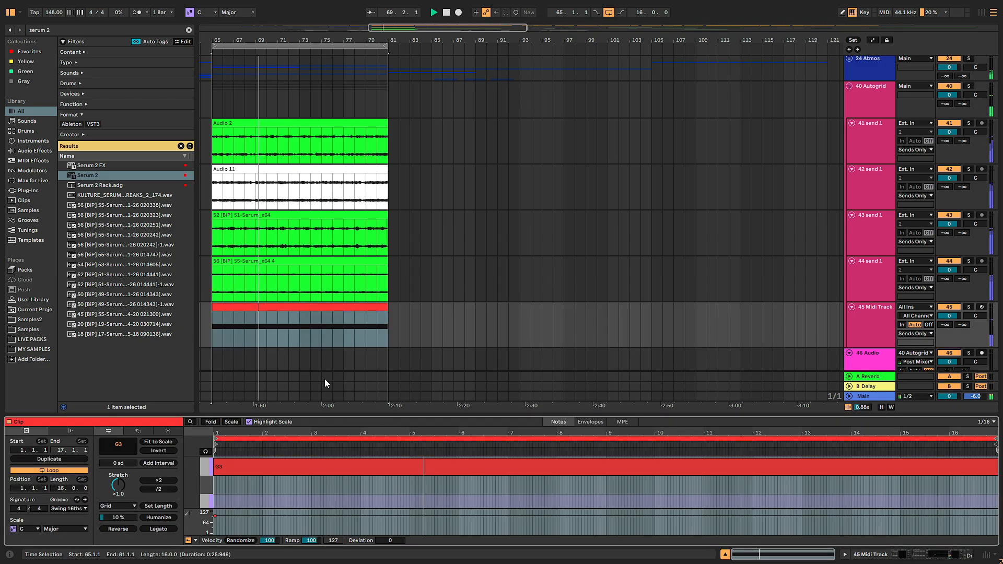
{"action": "key", "text": "shift+Down"}
{"action": "key", "text": "shift+Down"}
{"action": "key", "text": "shift+Down"}
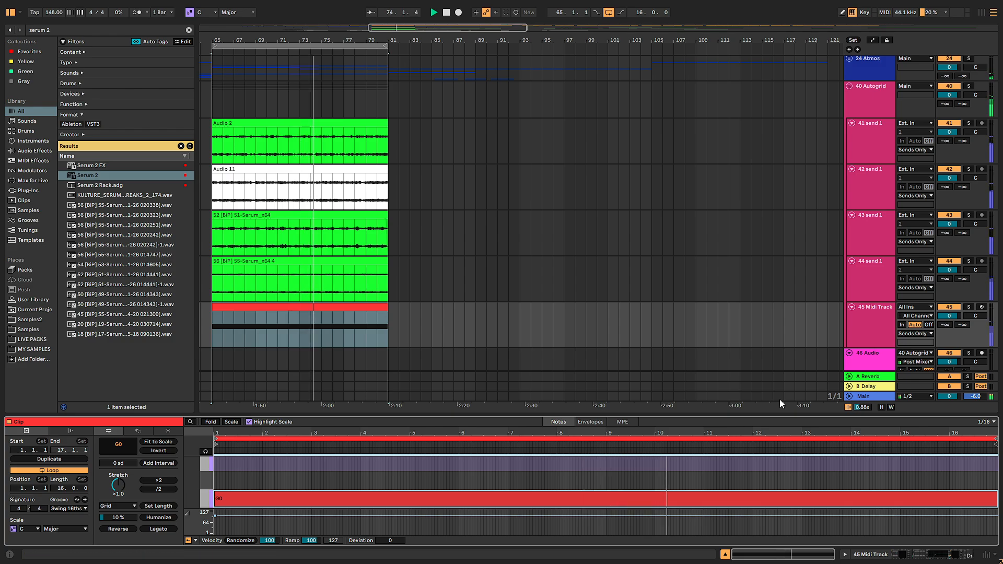
Raise the output gain of the kHs Clipper on 45 Midi Track and close its window.
{"action": "double_click", "coordinate": [857, 331]}
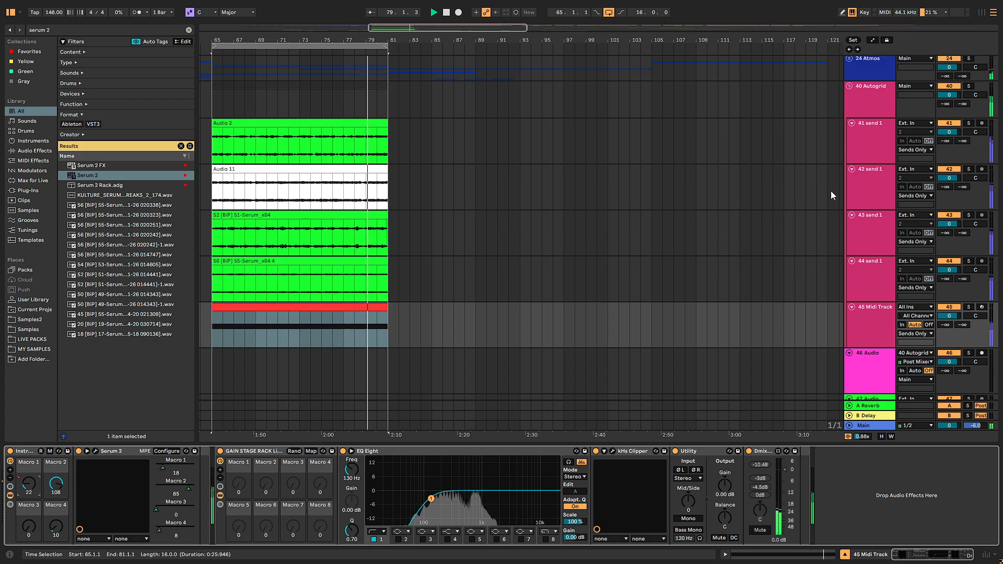
{"action": "left_click", "coordinate": [612, 451]}
{"action": "left_click_drag", "start_coordinate": [155, 201], "coordinate": [155, 193]}
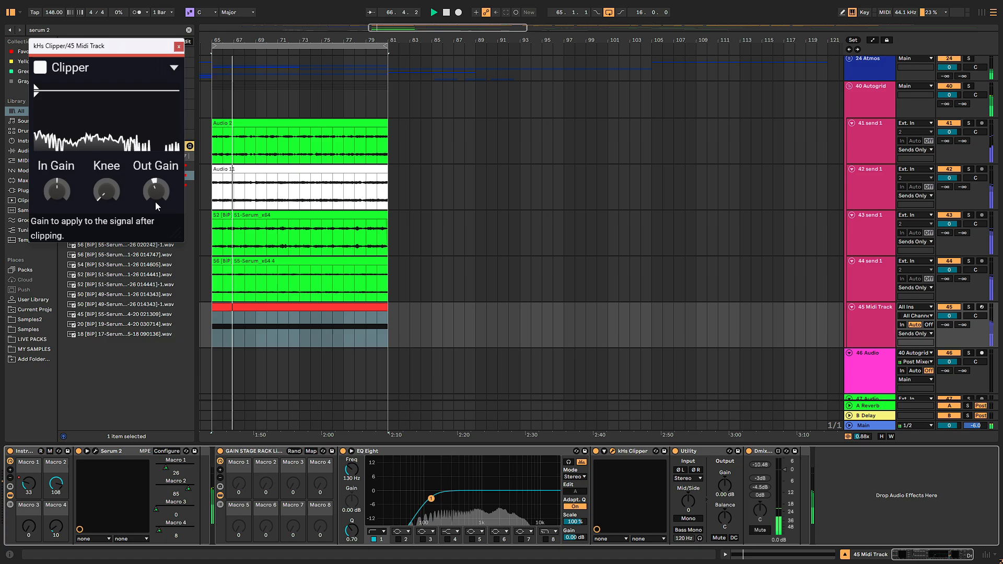
{"action": "left_click", "coordinate": [179, 47]}
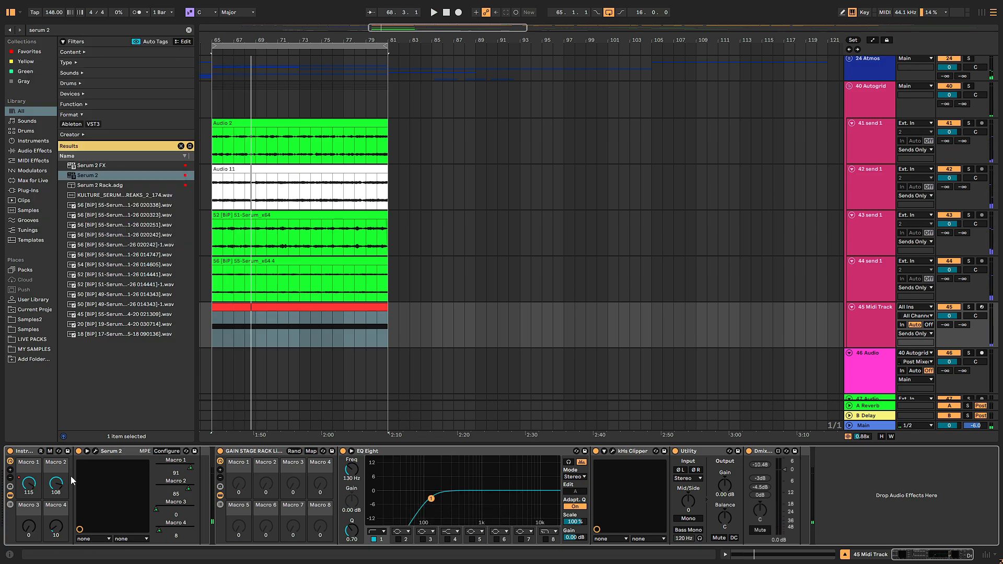
Set the Instrument Rack's Macro 2 to 104, Macro 3 to 10 and Macro 4 to 4 while auditioning the sound.
{"action": "key", "text": "space"}
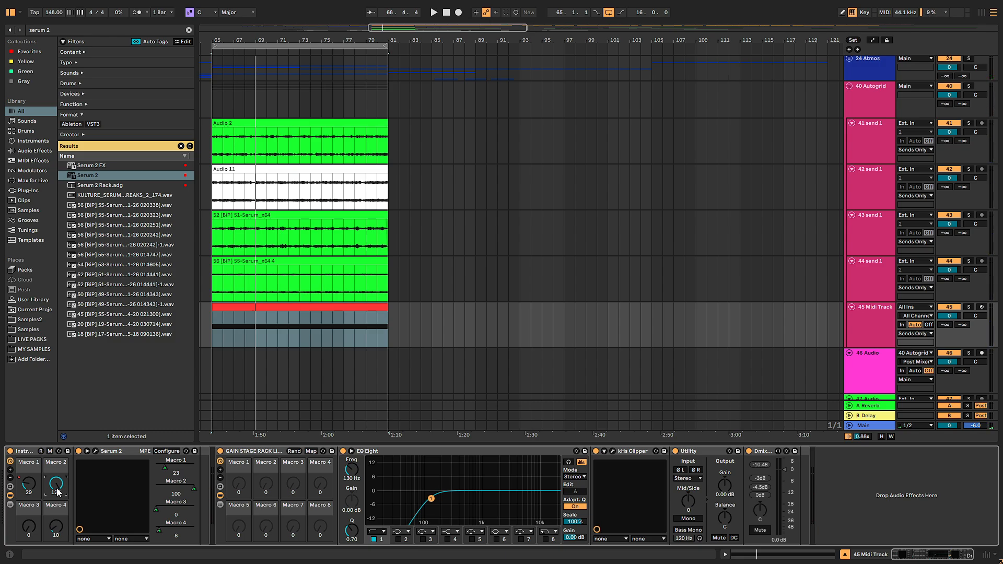
{"action": "key", "text": "space"}
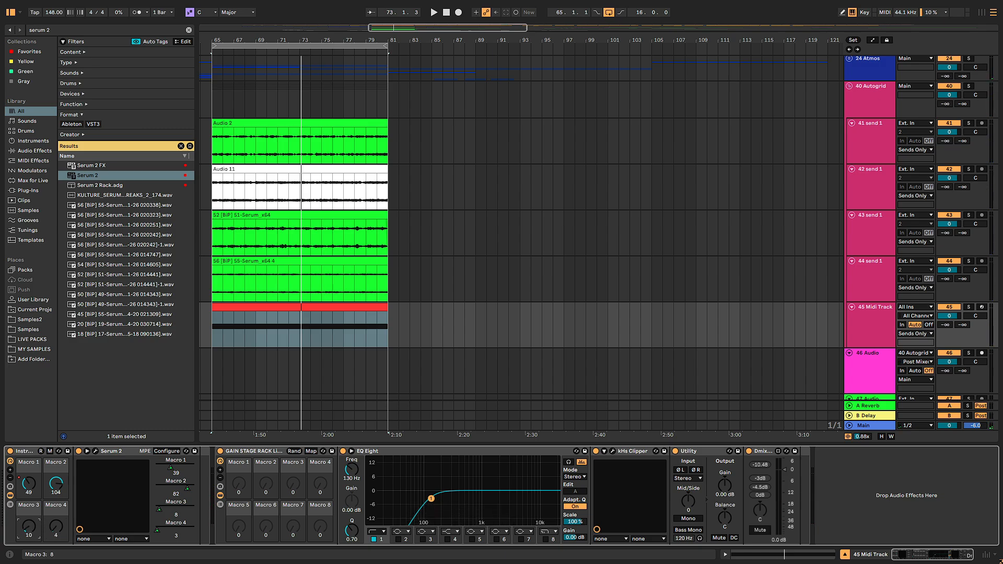
{"action": "key", "text": "space"}
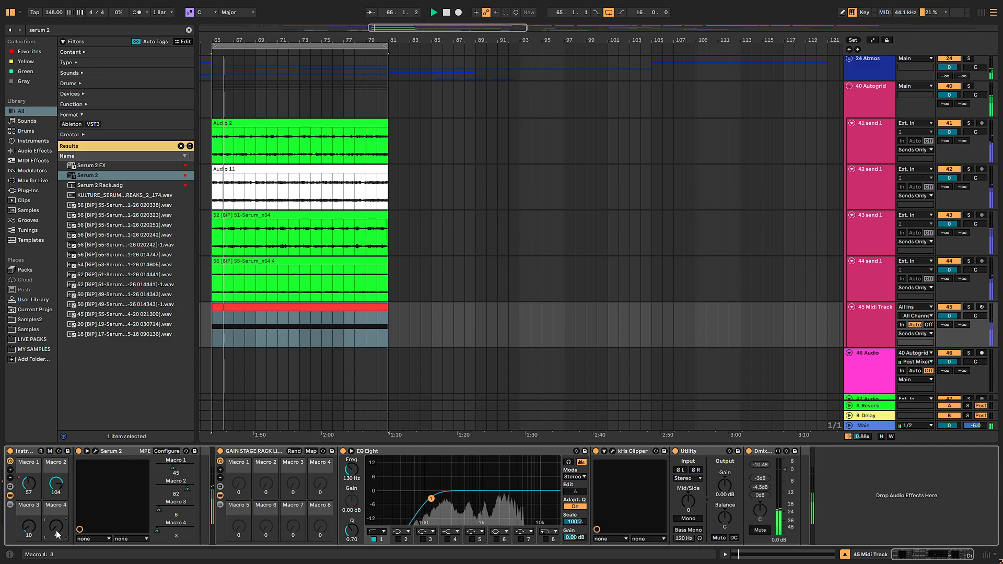
Search the browser for "nedfx", add NedFX Lucky Repeat 1.01 to the end of the 45 Midi Track chain, and audition it.
{"action": "left_click", "coordinate": [859, 88]}
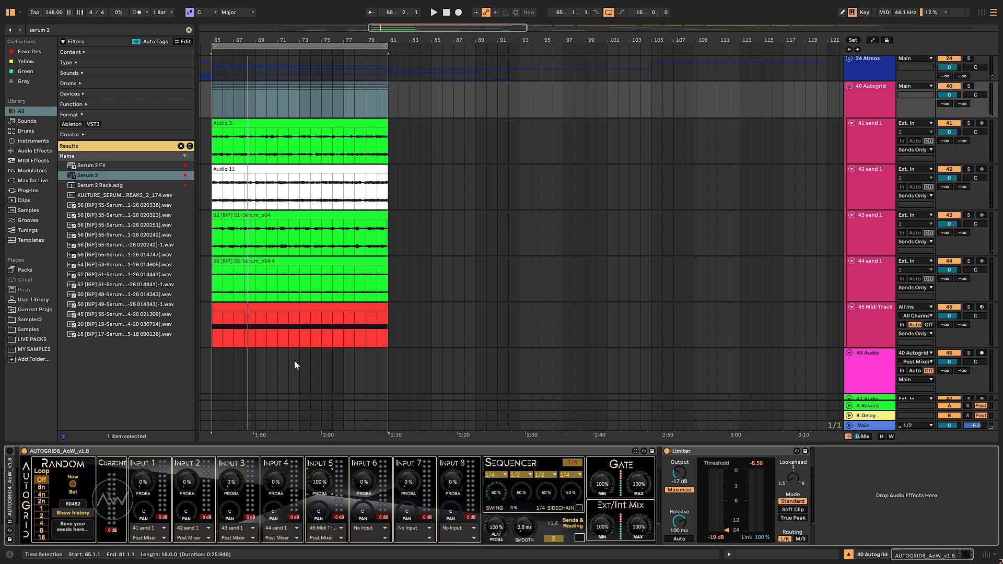
{"action": "left_click", "coordinate": [67, 31]}
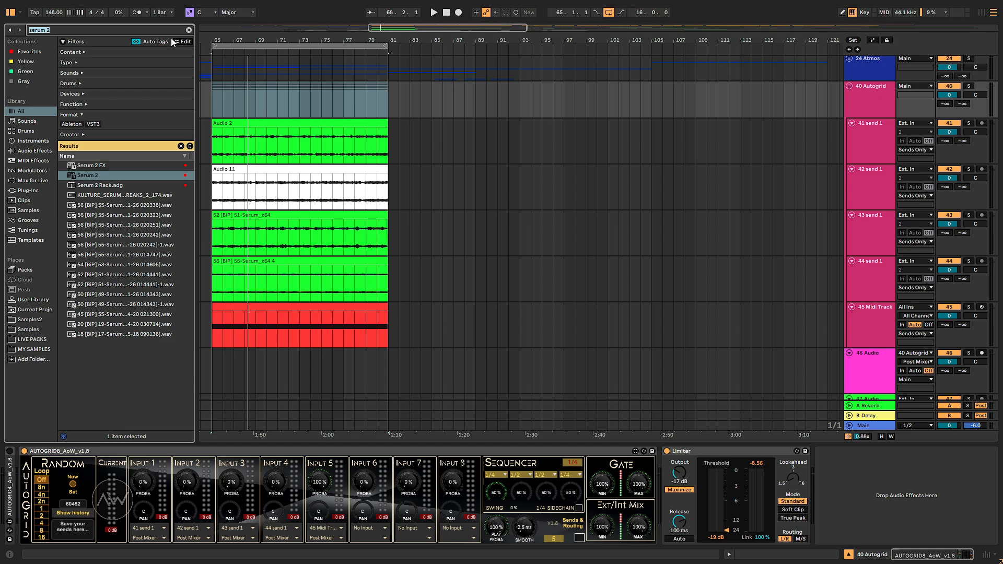
{"action": "type", "text": "nedfx"}
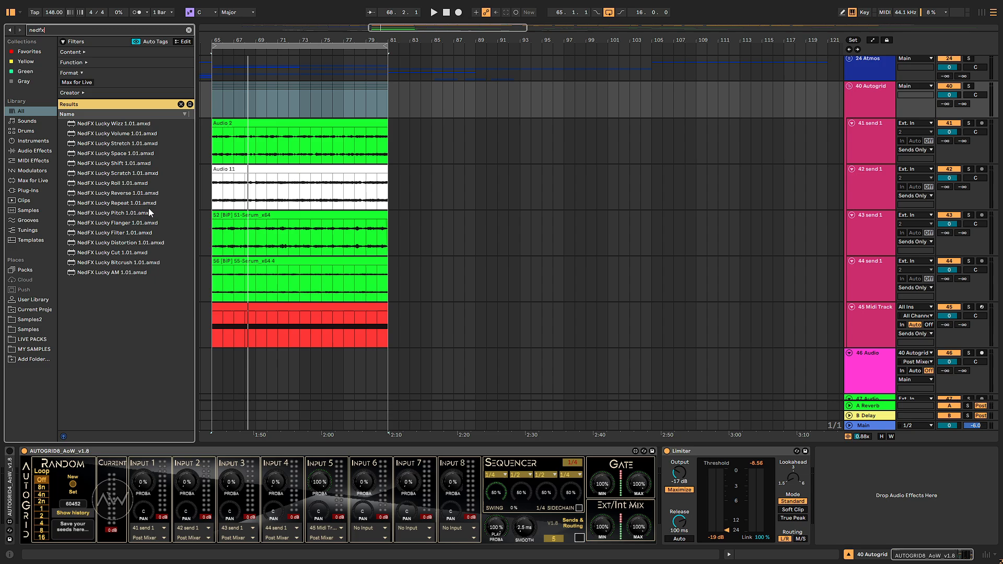
{"action": "left_click", "coordinate": [120, 205]}
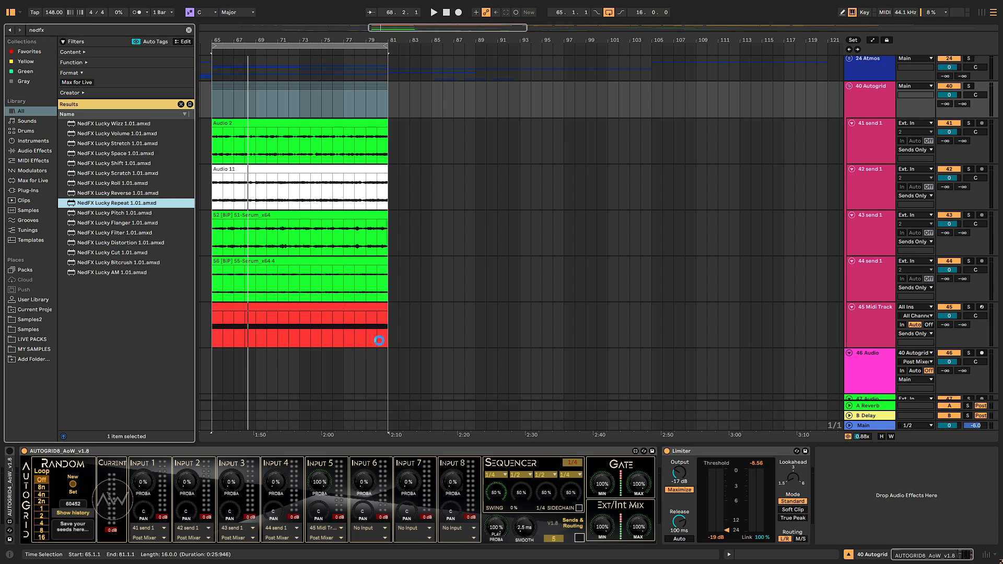
{"action": "left_click", "coordinate": [855, 460]}
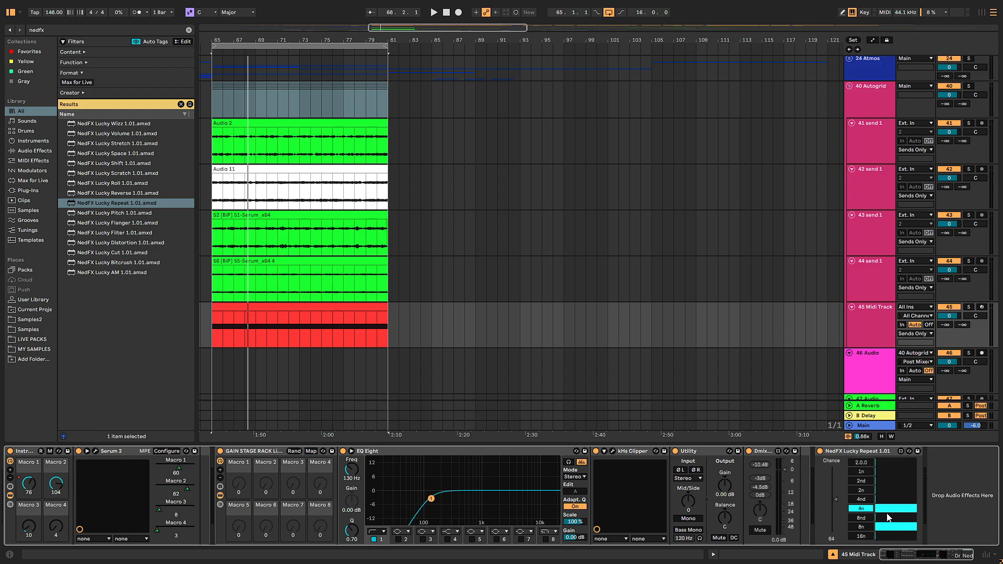
{"action": "key", "text": "space"}
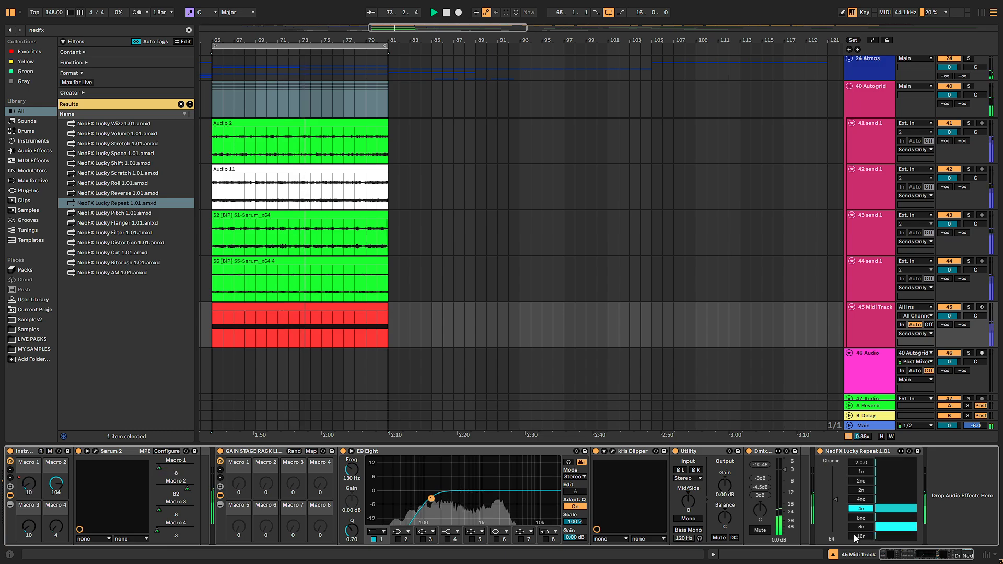
Browse the NedFX Lucky devices and add NedFX Lucky Bitcrush 1.01 after Lucky Repeat on 45 Midi Track.
{"action": "left_click", "coordinate": [130, 176]}
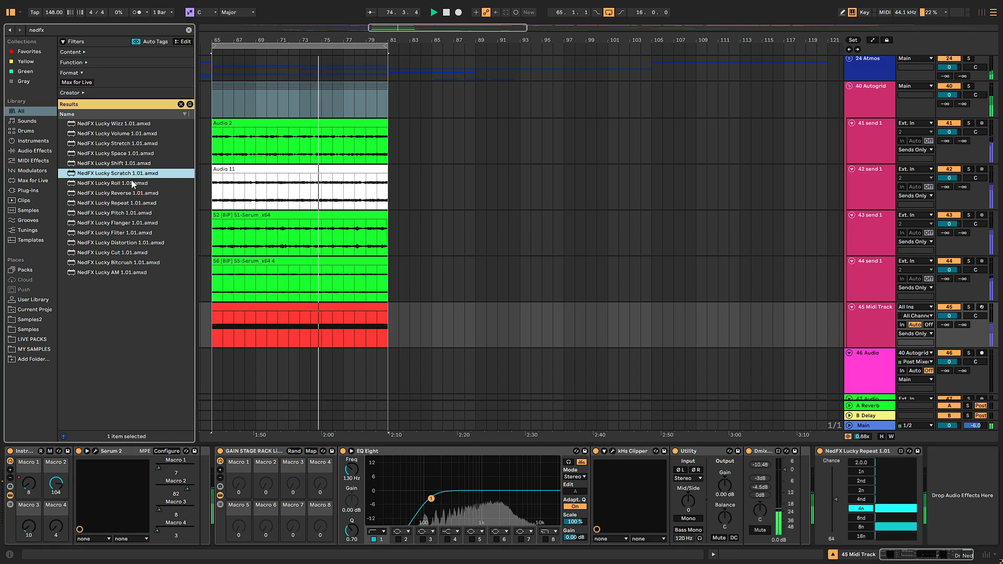
{"action": "left_click", "coordinate": [131, 185]}
{"action": "left_click", "coordinate": [130, 196]}
{"action": "left_click", "coordinate": [130, 202]}
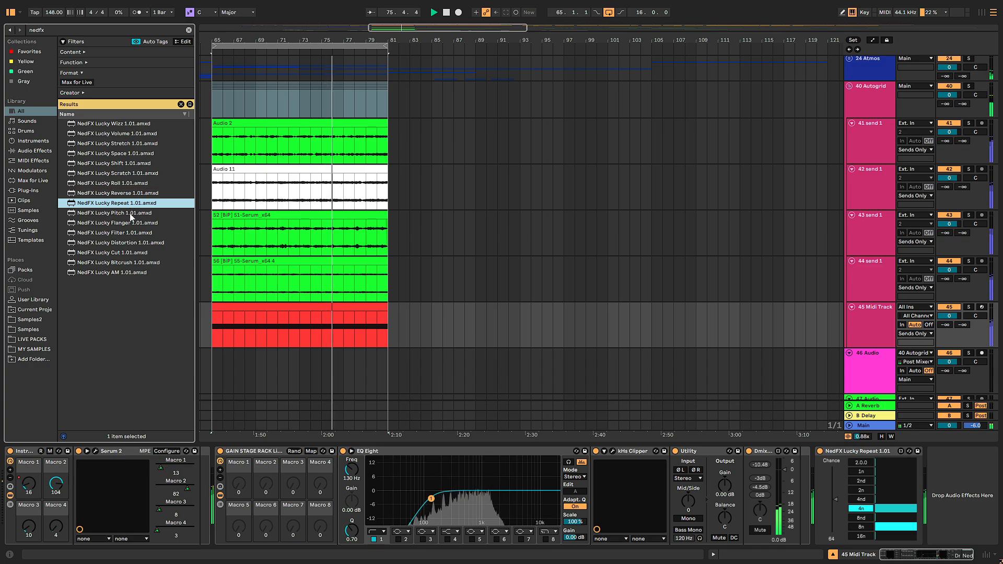
{"action": "left_click", "coordinate": [129, 252]}
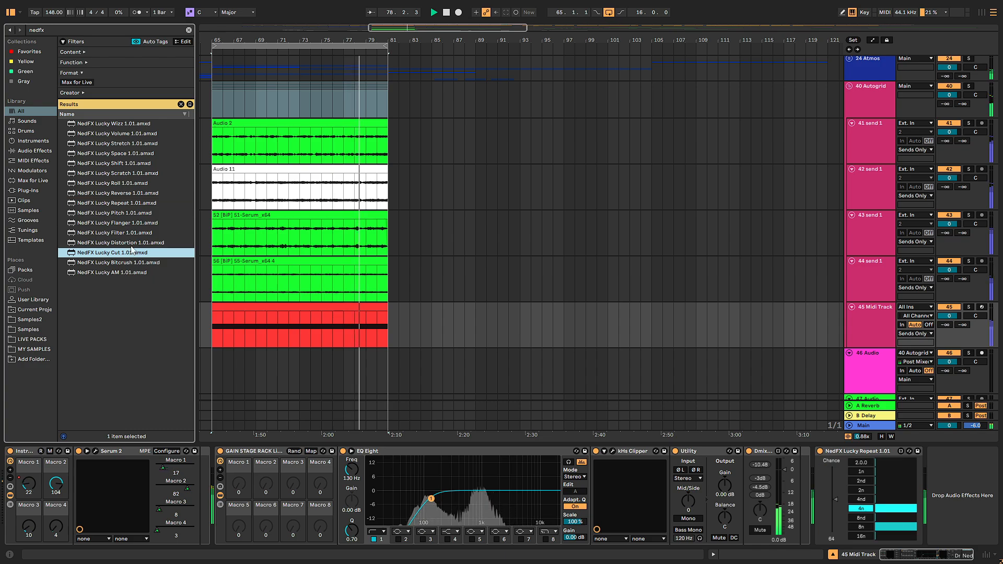
{"action": "mouse_move", "coordinate": [131, 262]}
{"action": "left_mouse_down"}
{"action": "mouse_move", "coordinate": [218, 424]}
{"action": "mouse_move", "coordinate": [235, 486]}
{"action": "mouse_move", "coordinate": [798, 483]}
{"action": "mouse_move", "coordinate": [825, 485]}
{"action": "mouse_move", "coordinate": [812, 492]}
{"action": "mouse_move", "coordinate": [939, 492]}
{"action": "left_mouse_up"}
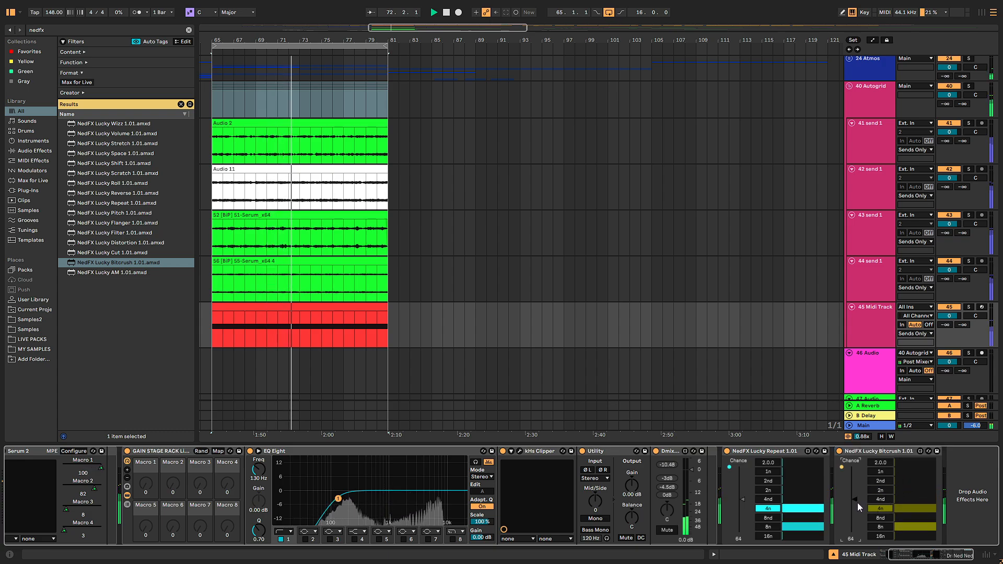
Try Lucky Bitcrush with its Chance at 119 and at 17, and remove the device from the chain.
{"action": "left_click_drag", "start_coordinate": [857, 503], "coordinate": [851, 470]}
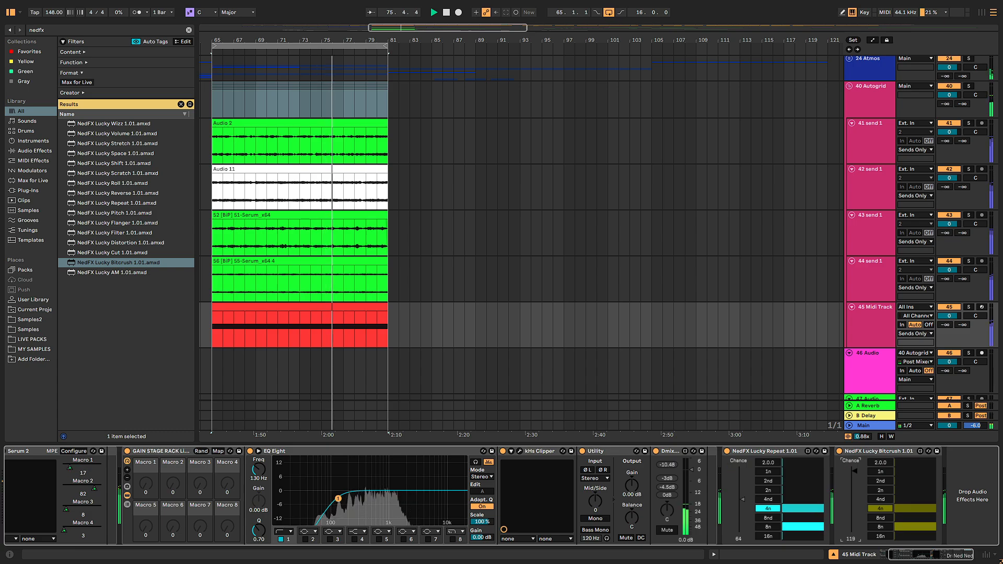
{"action": "left_click_drag", "start_coordinate": [854, 503], "coordinate": [854, 524]}
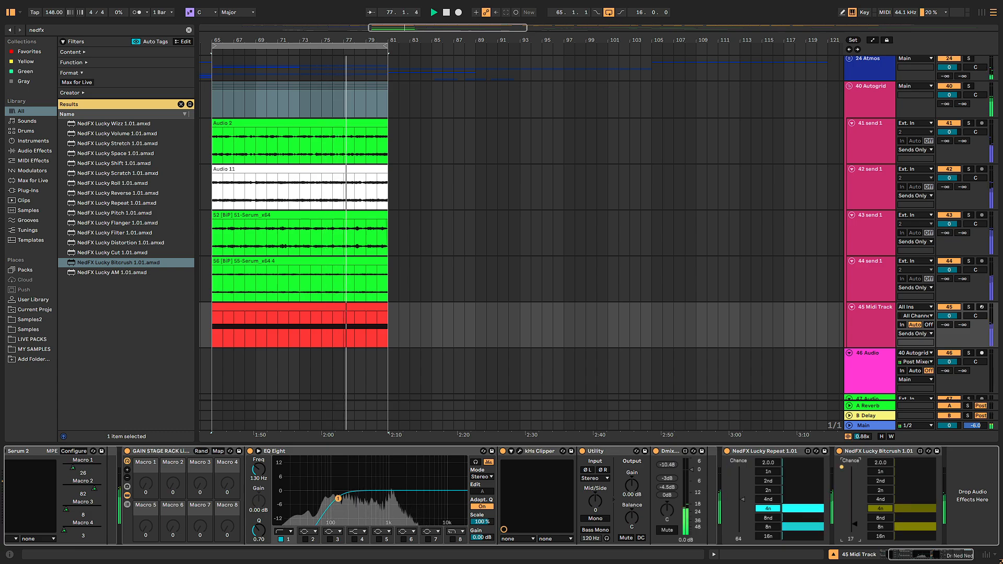
{"action": "left_click", "coordinate": [861, 452]}
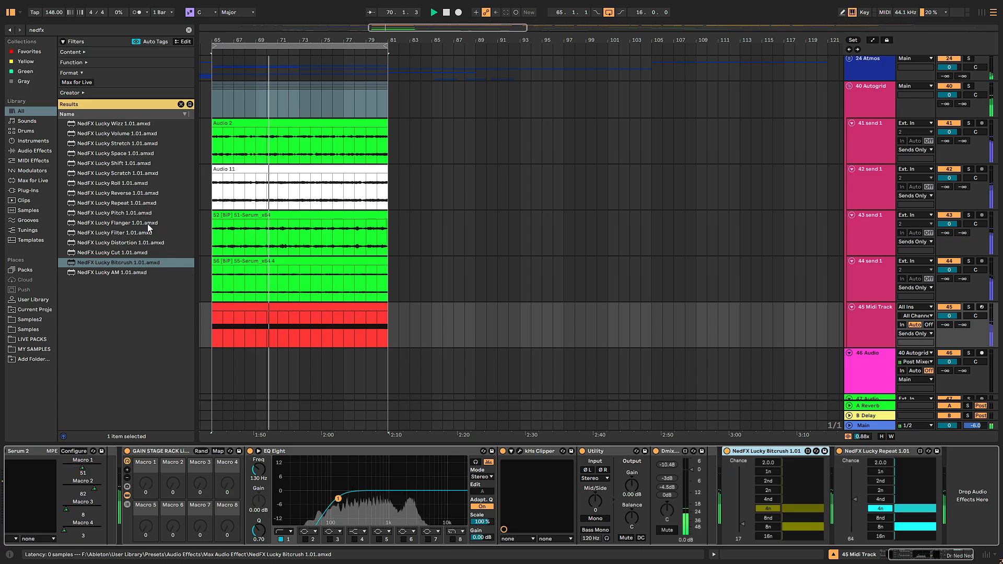
{"action": "key", "text": "Delete"}
Insert NedFX Lucky Wizz 1.01 before Lucky Repeat on 45 Midi Track and set its Chance to 58.
{"action": "left_click", "coordinate": [118, 125]}
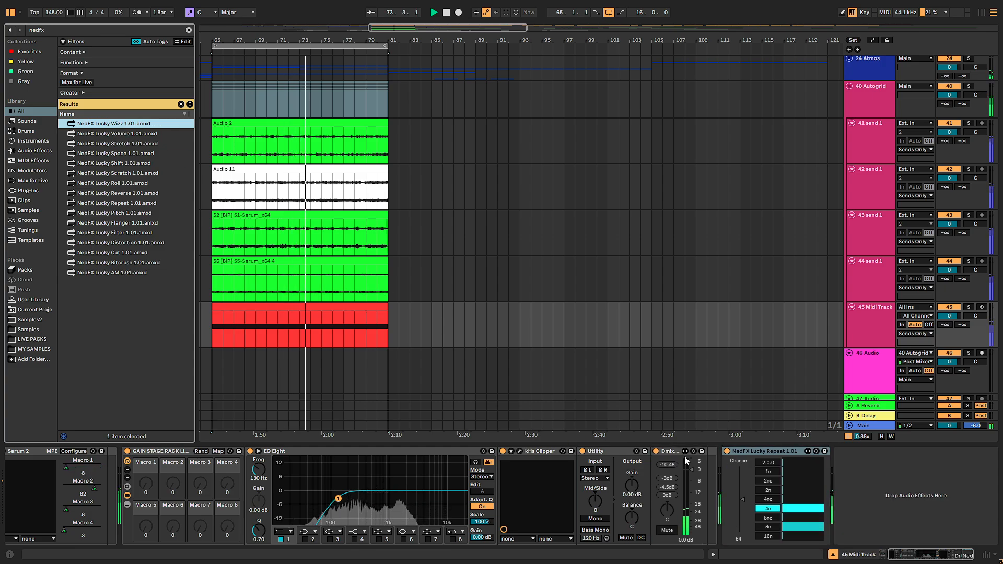
{"action": "left_click_drag", "start_coordinate": [114, 125], "coordinate": [732, 481]}
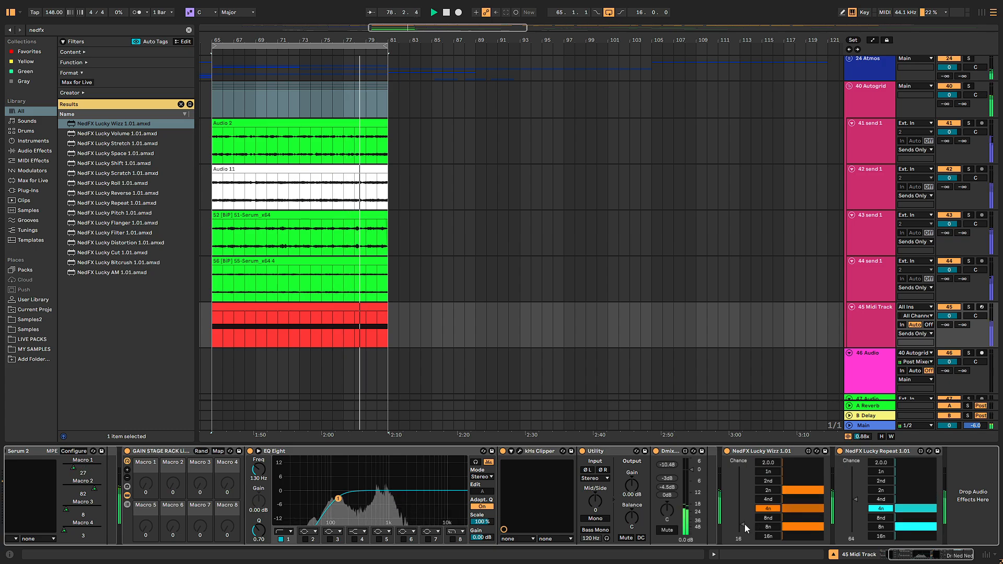
{"action": "left_click_drag", "start_coordinate": [744, 524], "coordinate": [741, 502]}
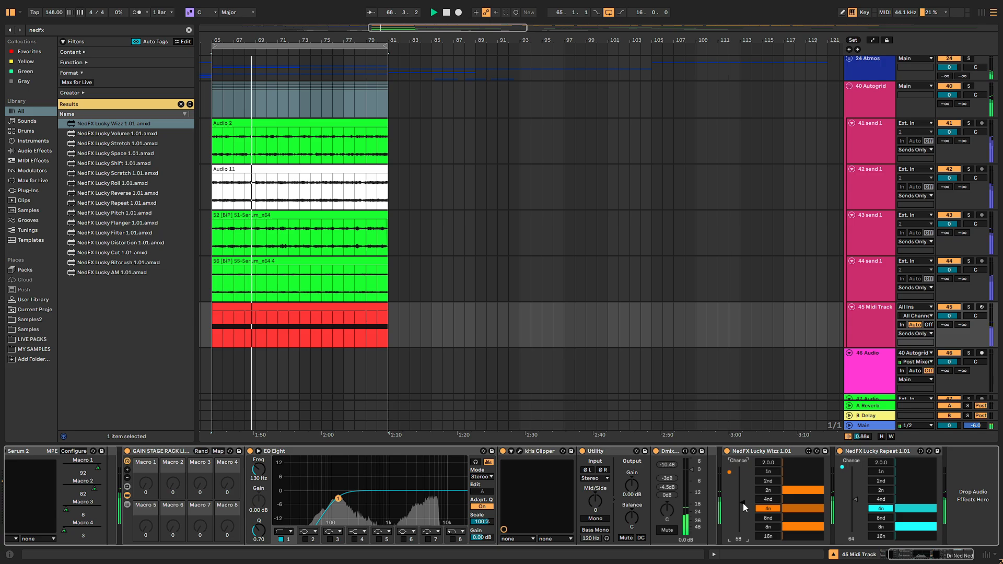
Audition Lucky Wizz on 45 Midi Track with its Chance at 25 and at 74, and settle it at 26.
{"action": "left_click_drag", "start_coordinate": [743, 503], "coordinate": [742, 519]}
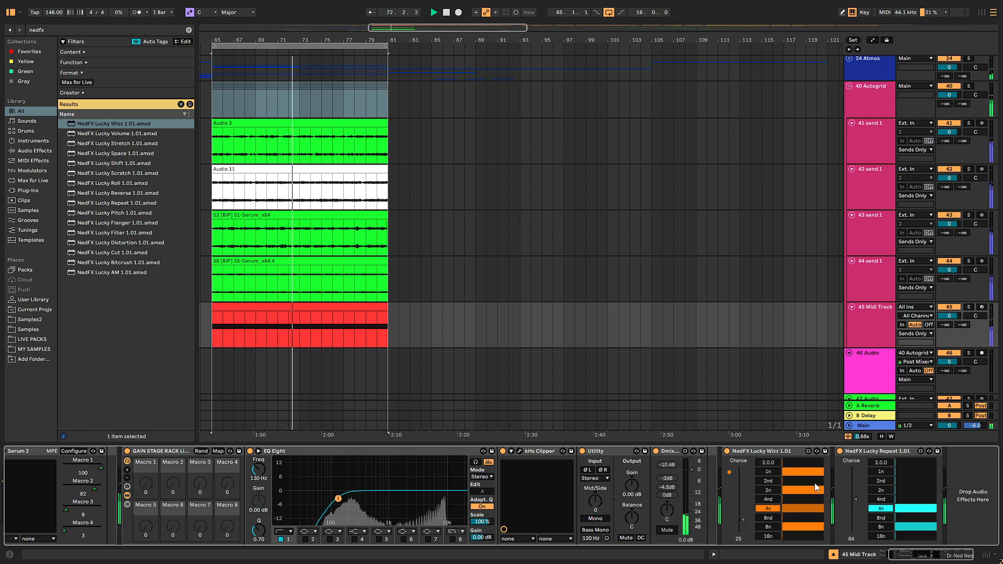
{"action": "left_click_drag", "start_coordinate": [747, 521], "coordinate": [747, 496]}
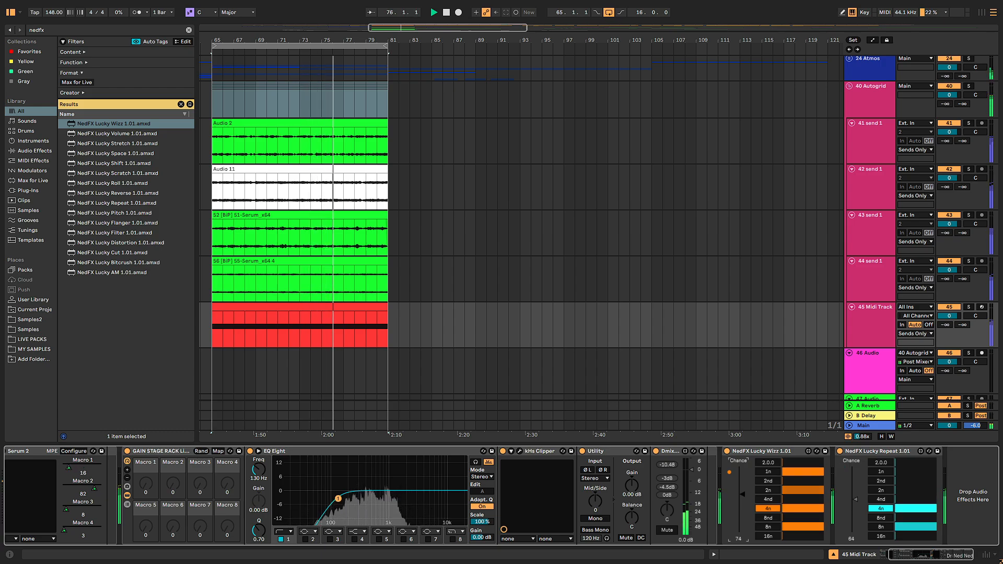
{"action": "left_click_drag", "start_coordinate": [743, 495], "coordinate": [742, 518]}
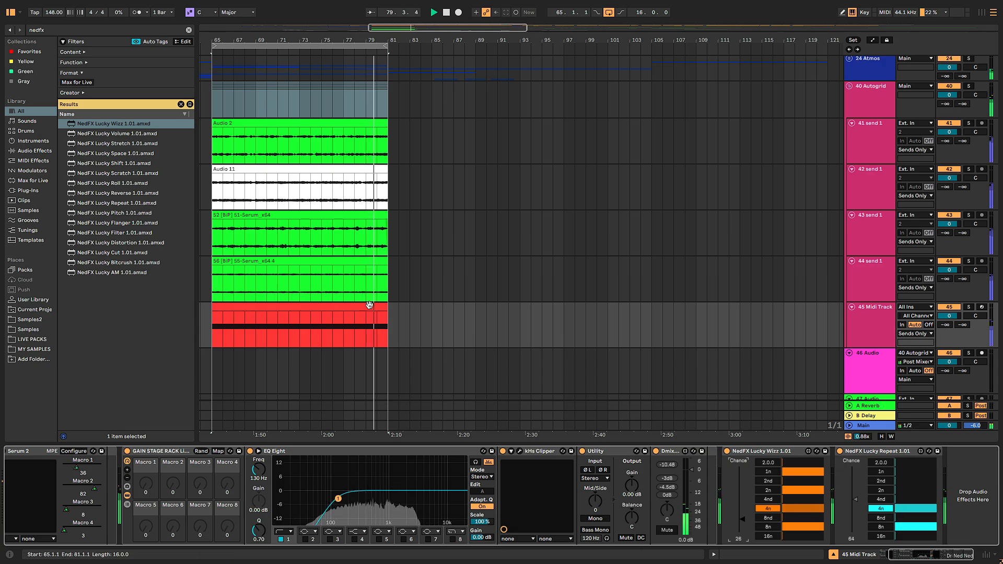
Stop playback and set the probability of inputs 1 to 5 to 50% in Autogrid on track 40.
{"action": "left_click", "coordinate": [862, 101]}
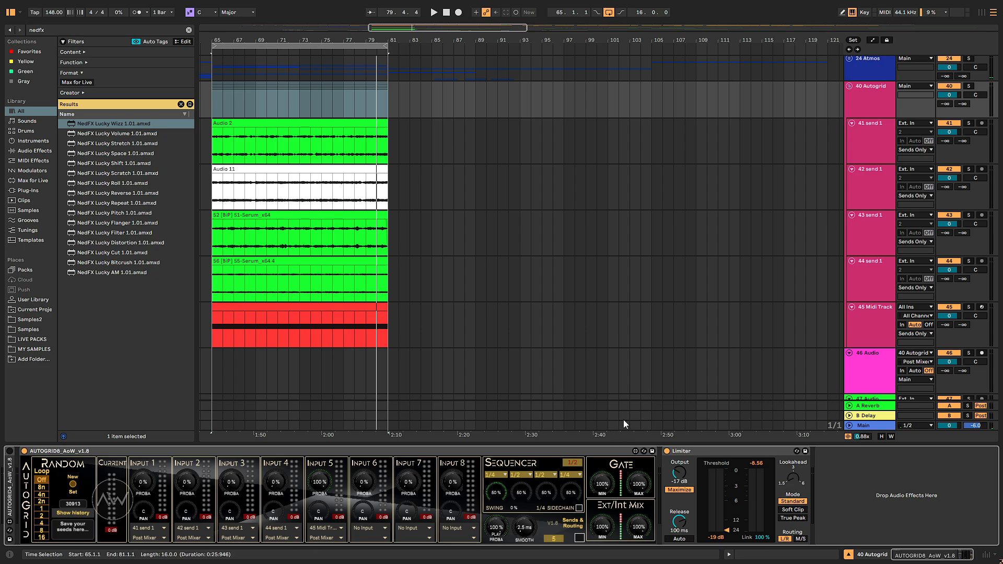
{"action": "left_click", "coordinate": [869, 310]}
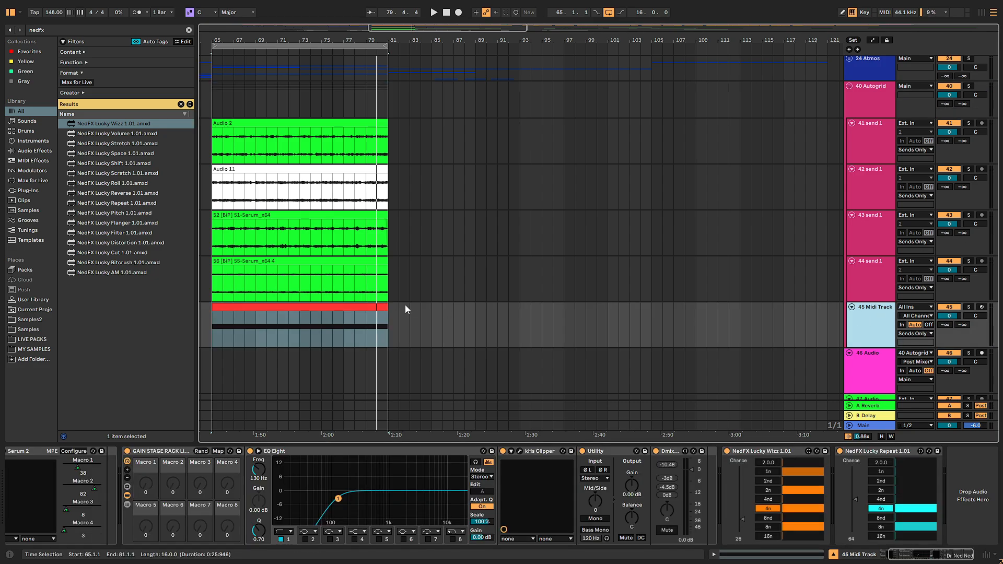
{"action": "left_click", "coordinate": [870, 98]}
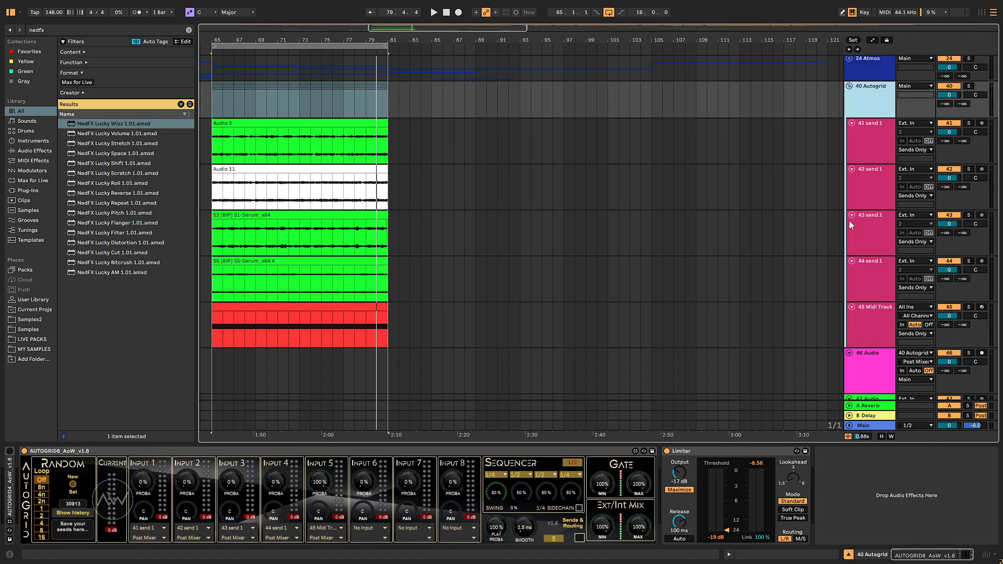
{"action": "right_click", "coordinate": [860, 92]}
{"action": "left_click", "coordinate": [885, 155]}
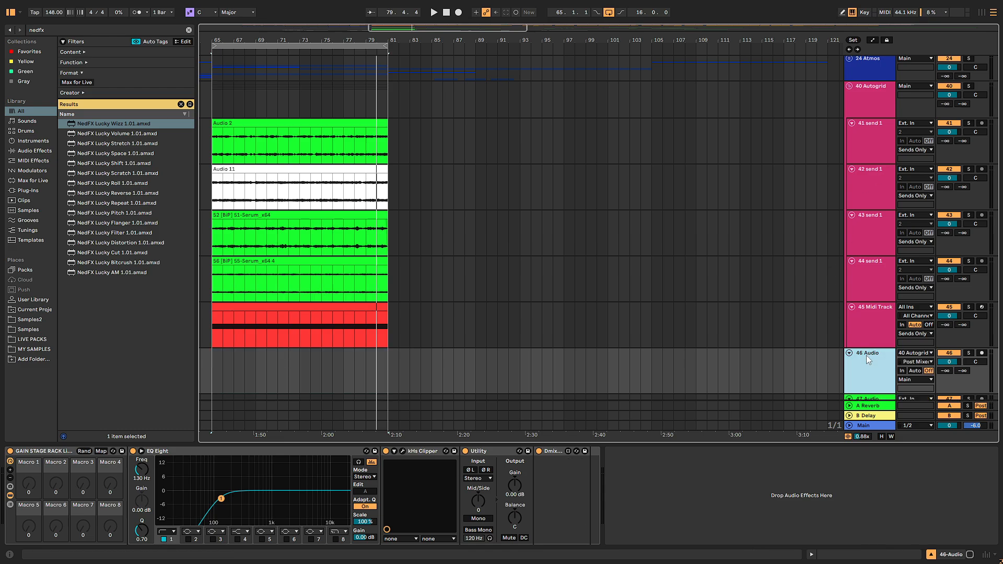
{"action": "left_click", "coordinate": [870, 107]}
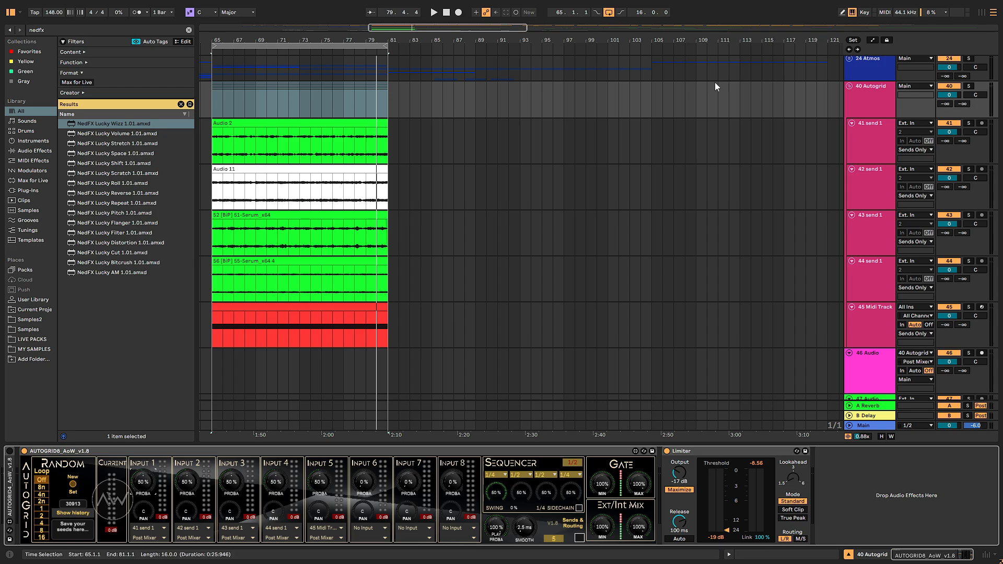
Arm the 46 Audio track and start recording Autogrid's output from bar 64.
{"action": "left_click", "coordinate": [980, 353]}
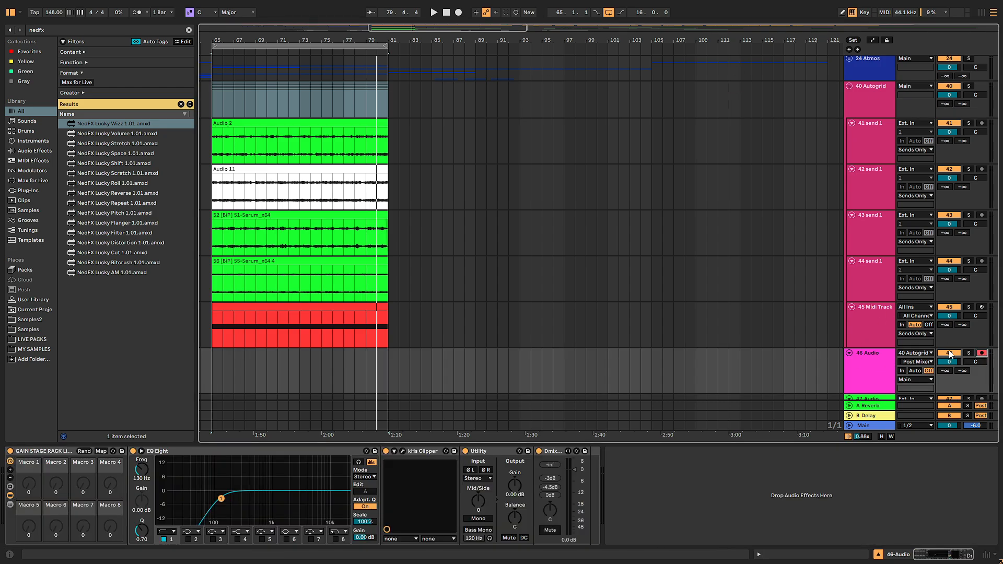
{"action": "left_click", "coordinate": [213, 322]}
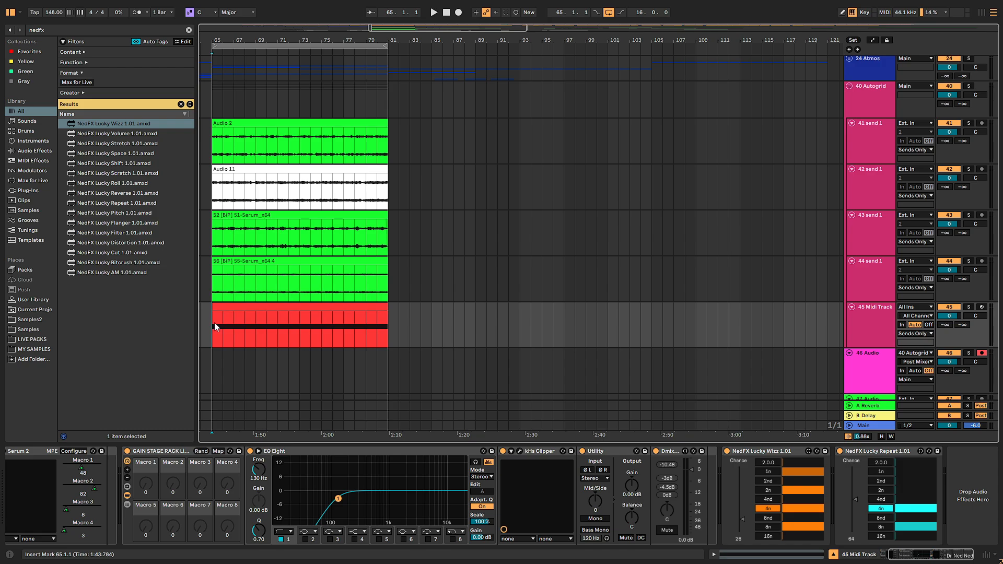
{"action": "scroll", "coordinate": [221, 332], "scroll_direction": "down", "scroll_amount": 3}
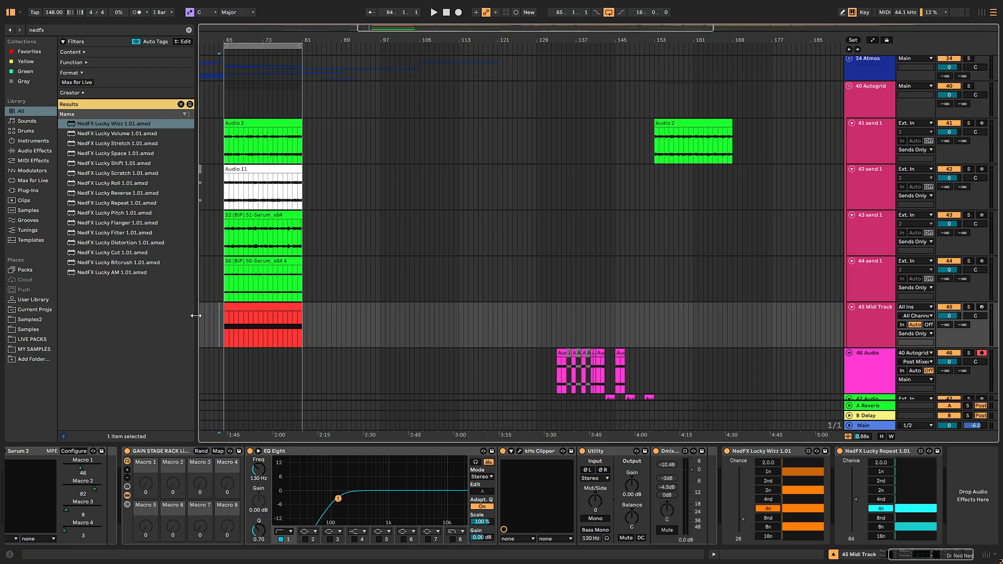
{"action": "scroll", "coordinate": [208, 317], "scroll_direction": "up", "scroll_amount": 3}
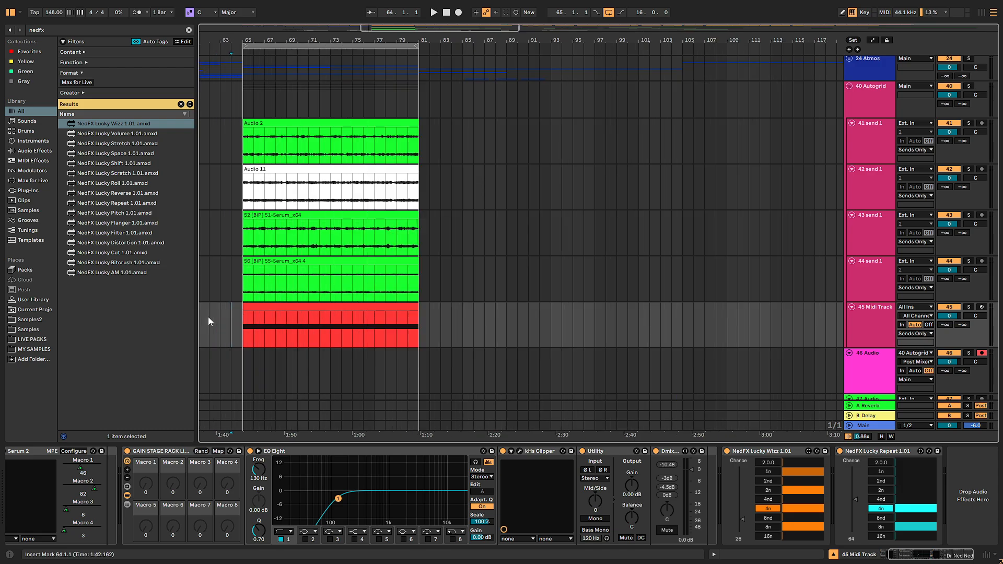
{"action": "left_click", "coordinate": [463, 15]}
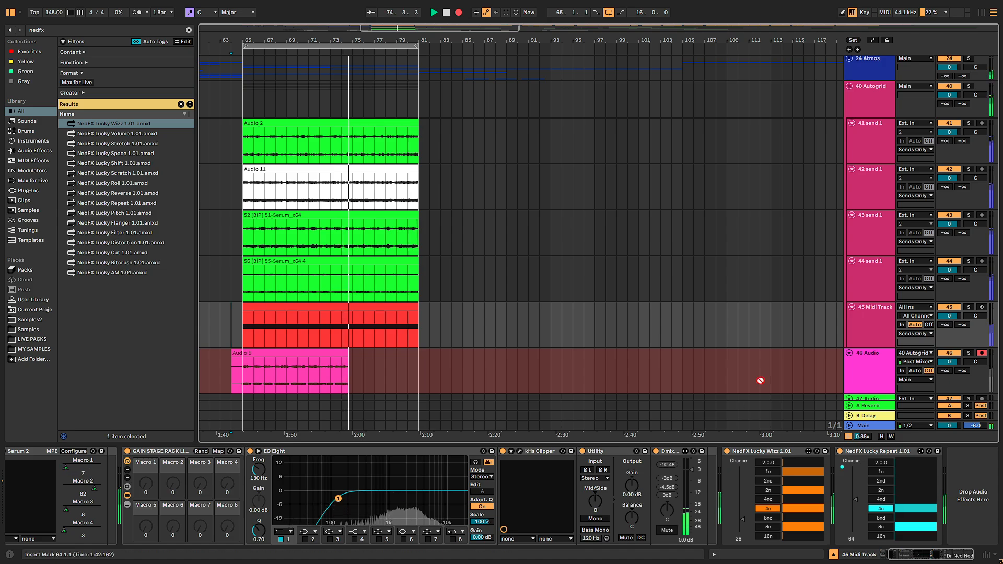
While recording, set Autogrid's second sequencer rate to 1/8 and Input 5's probability to 75%, and stop the take.
{"action": "left_click", "coordinate": [875, 107]}
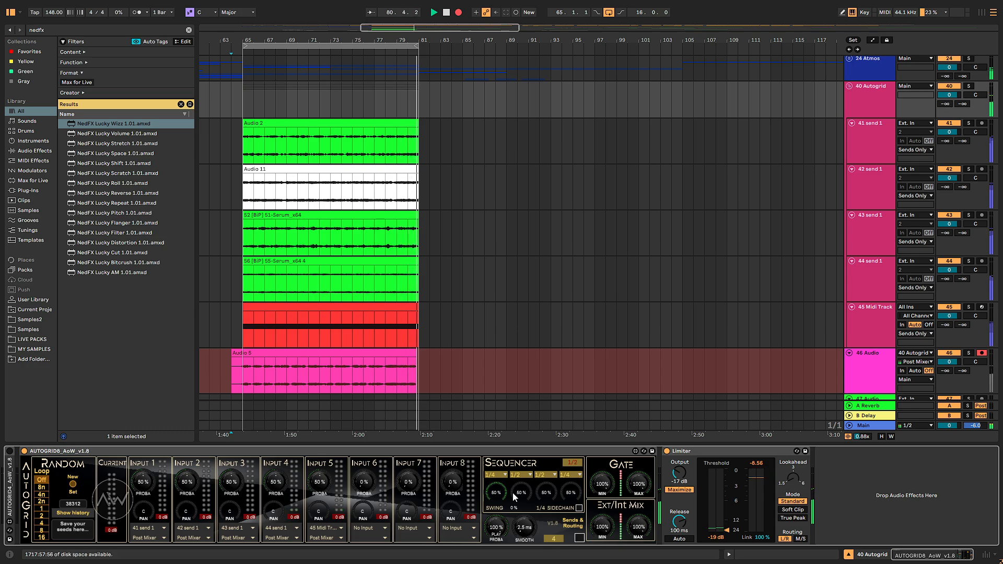
{"action": "left_click", "coordinate": [520, 477]}
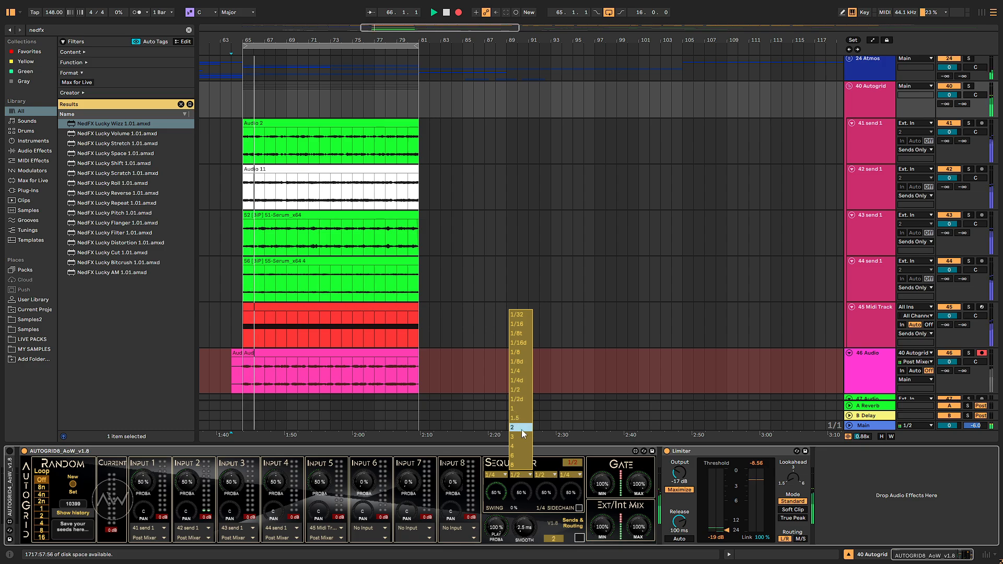
{"action": "left_click", "coordinate": [519, 353]}
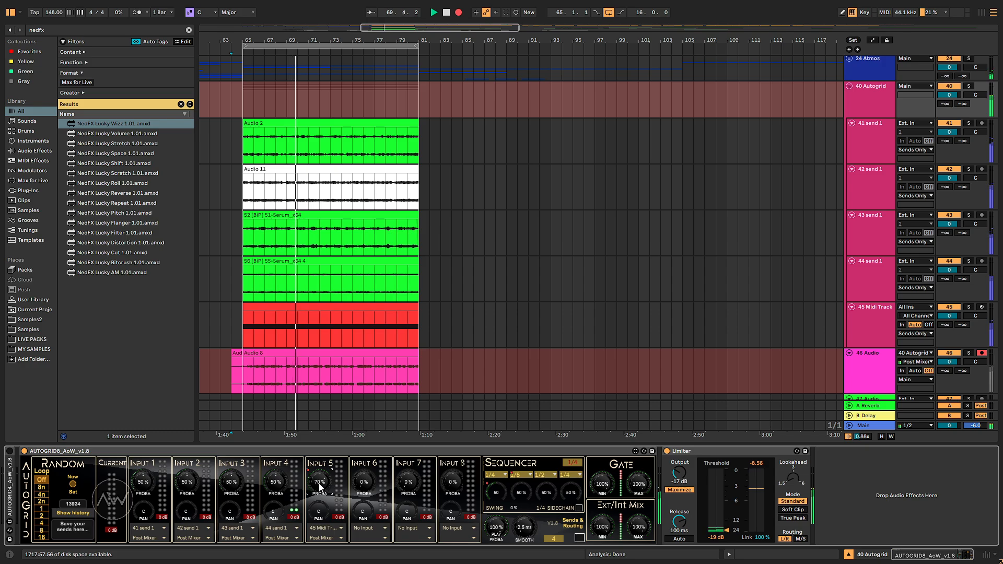
{"action": "left_click_drag", "start_coordinate": [319, 484], "coordinate": [319, 479]}
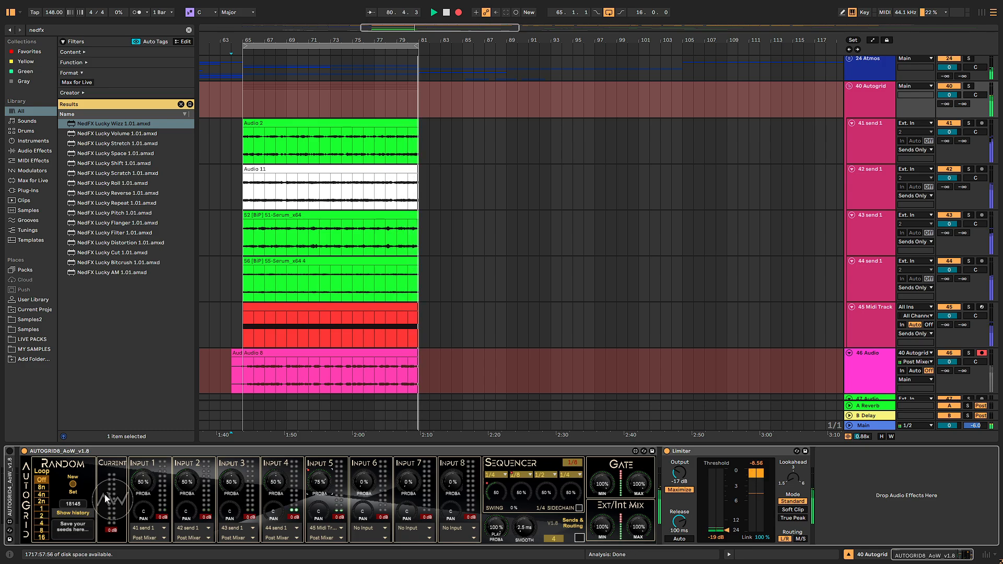
{"action": "key", "text": "space"}
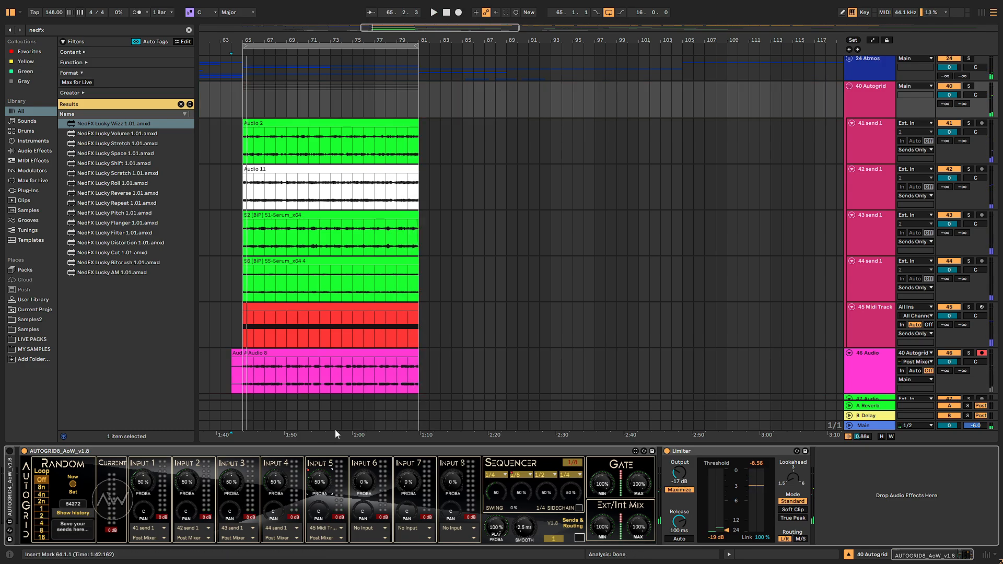